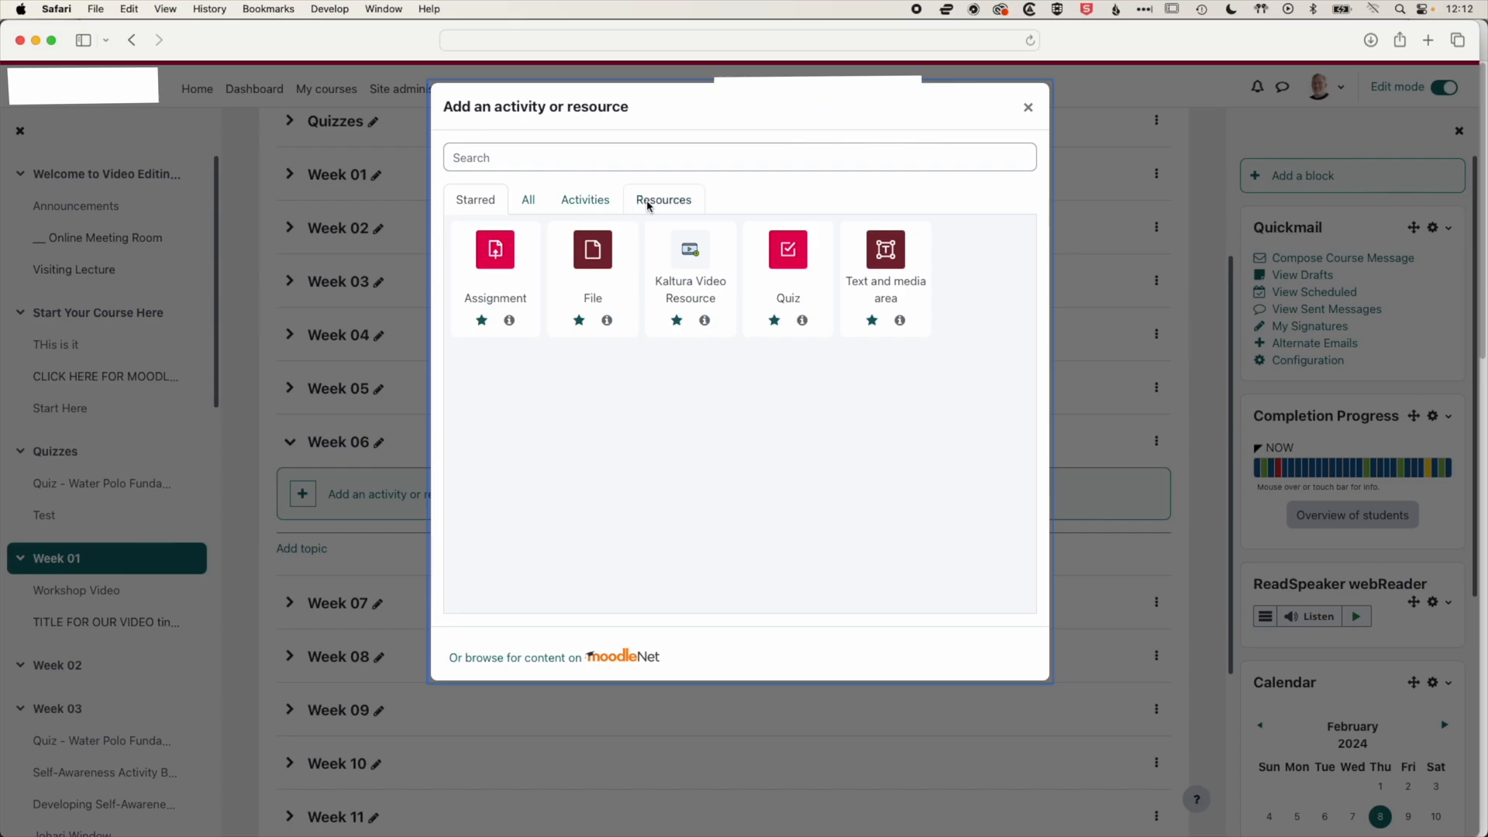
# - Add a Page resource to Week 06 and name it "Streamlining Video Editing with Final Cut Pro"
pyautogui.click(655, 200)
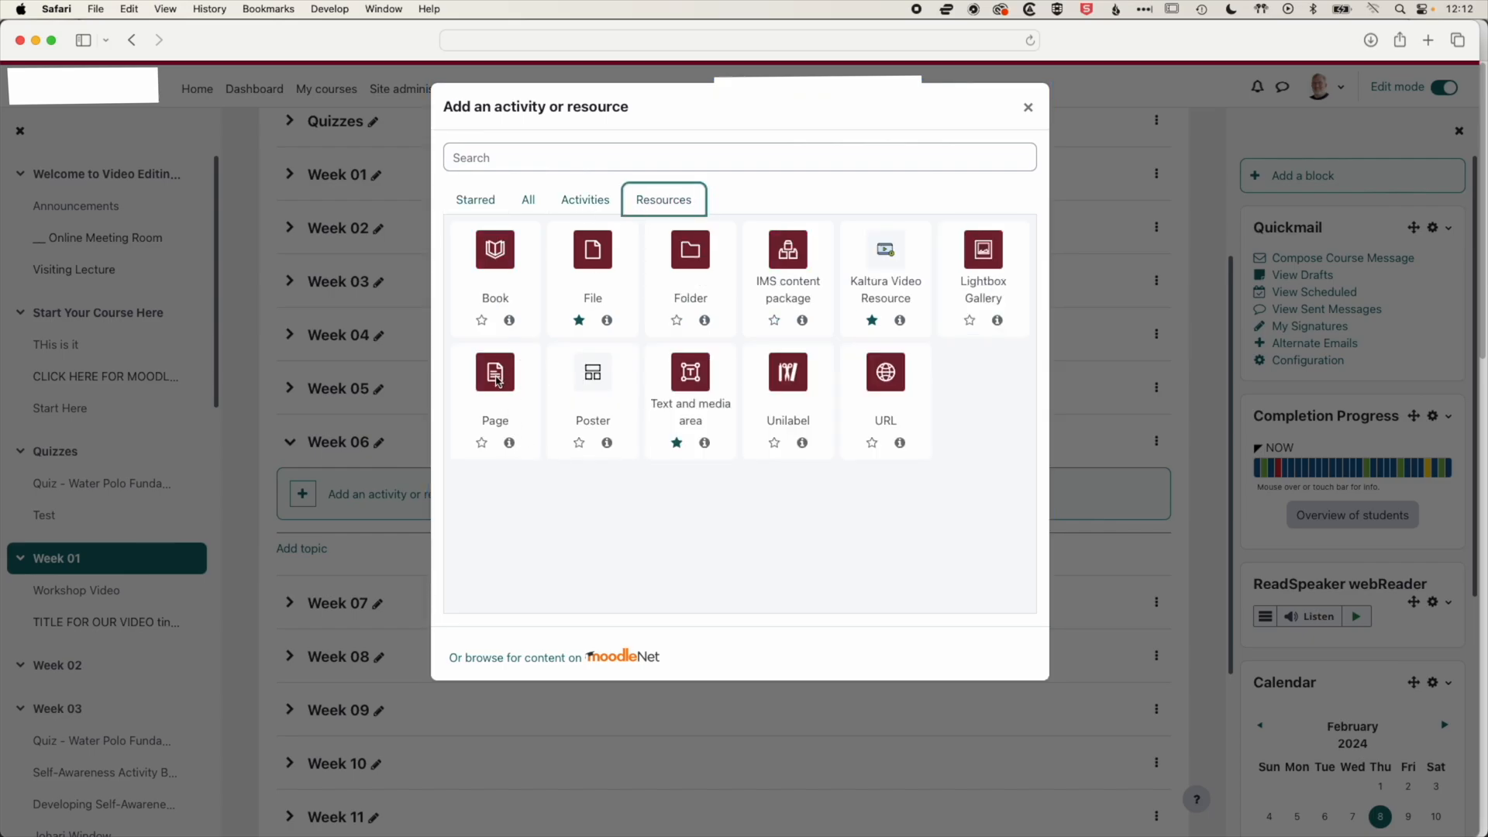
pyautogui.click(496, 380)
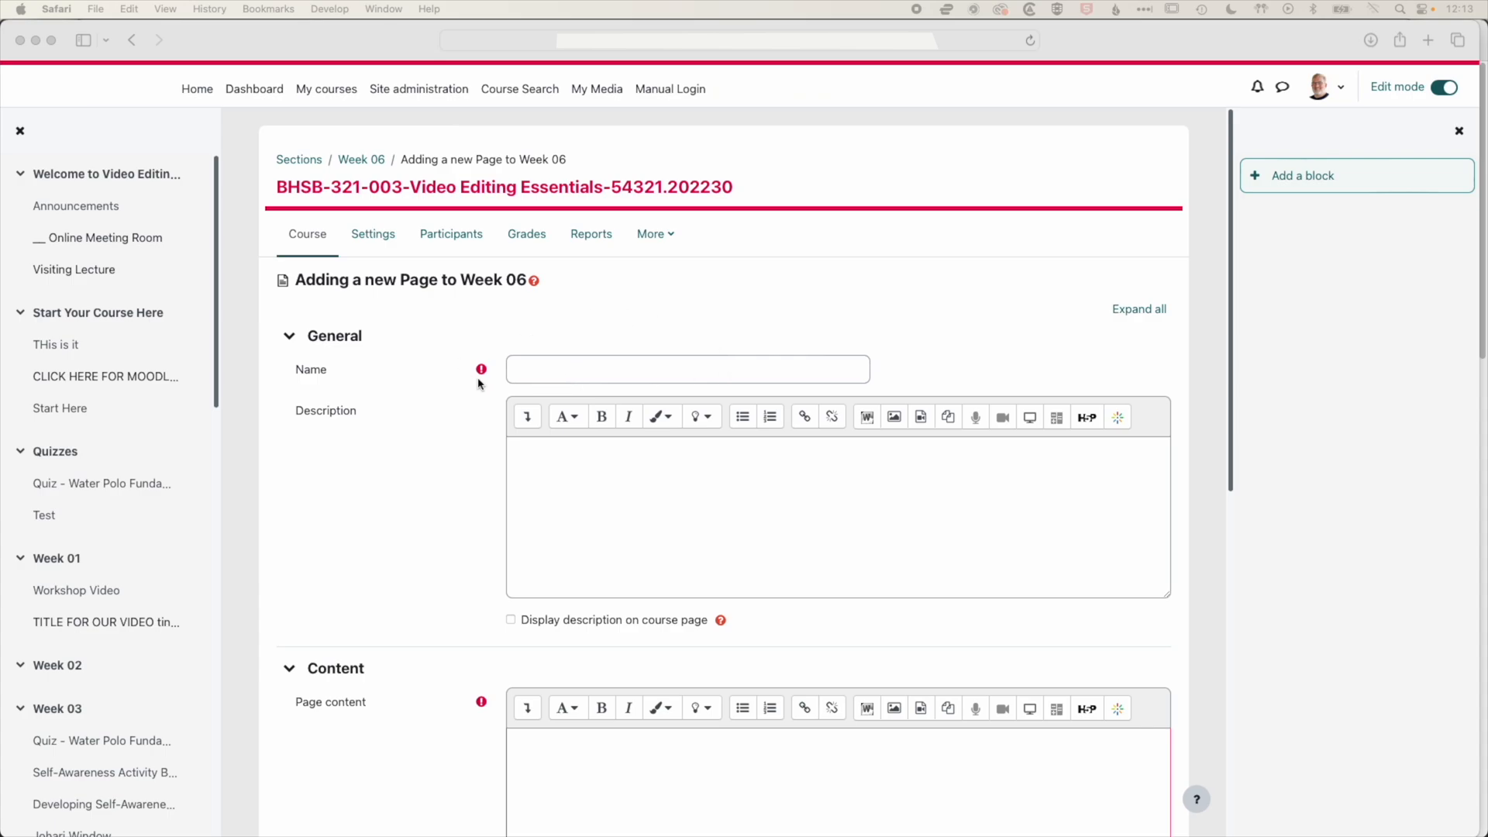
pyautogui.click(555, 374)
pyautogui.write('Streamlining Video Editing with Final Cut Pro')
# - Enter the description beginning "Final Cut Pro, Apple's powerful video editing software" and set it to display on the course page
pyautogui.click(608, 463)
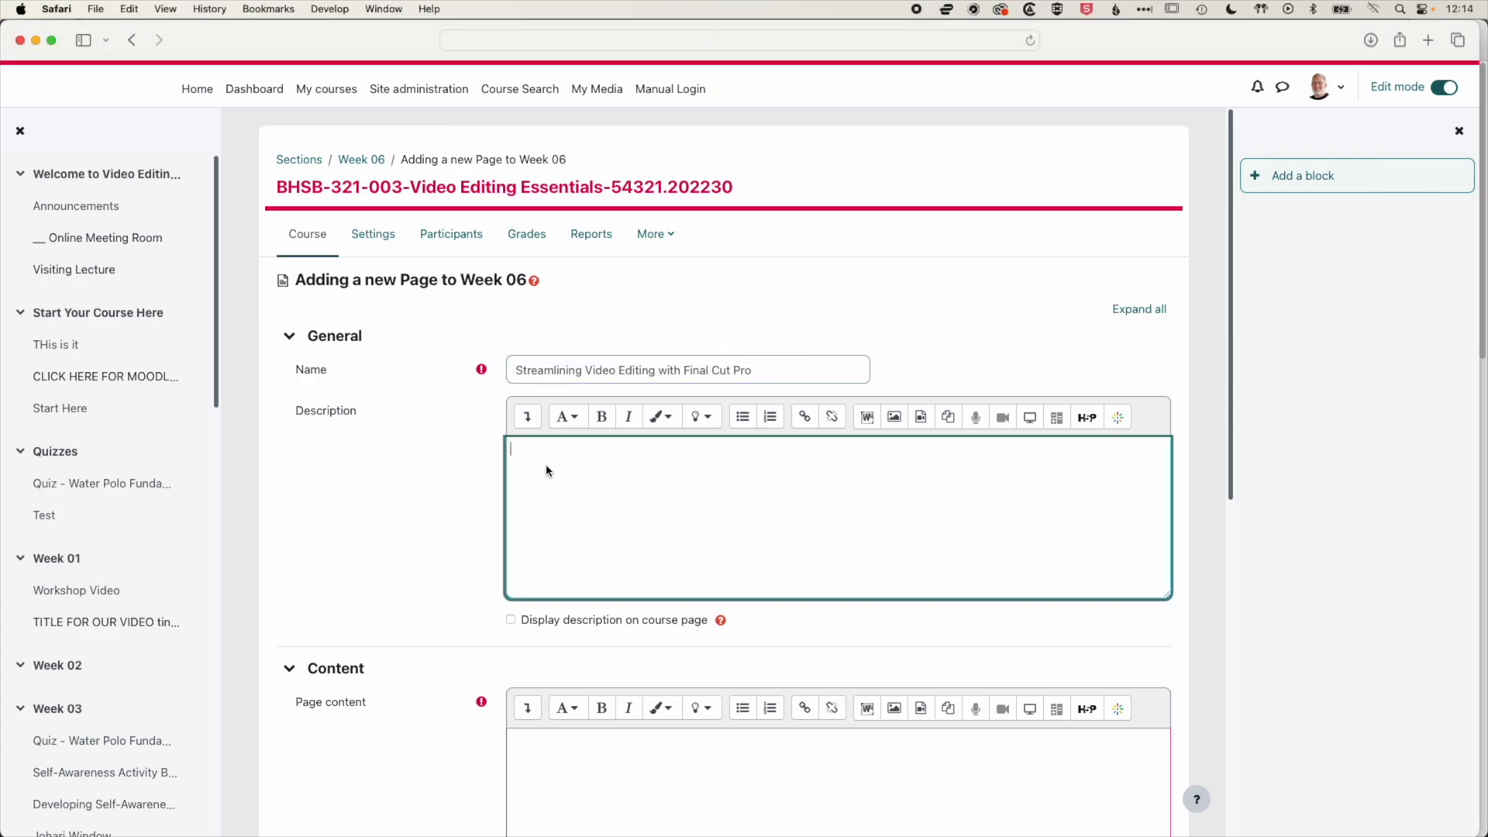
pyautogui.write("Final Cut Pro, Apple's powerful video editing software, streamlines your workflow and enhances video quality. With customizable presets and real-time editing, it ensures efficiency and visual consistency. Ideal for creating captivating content with ease.")
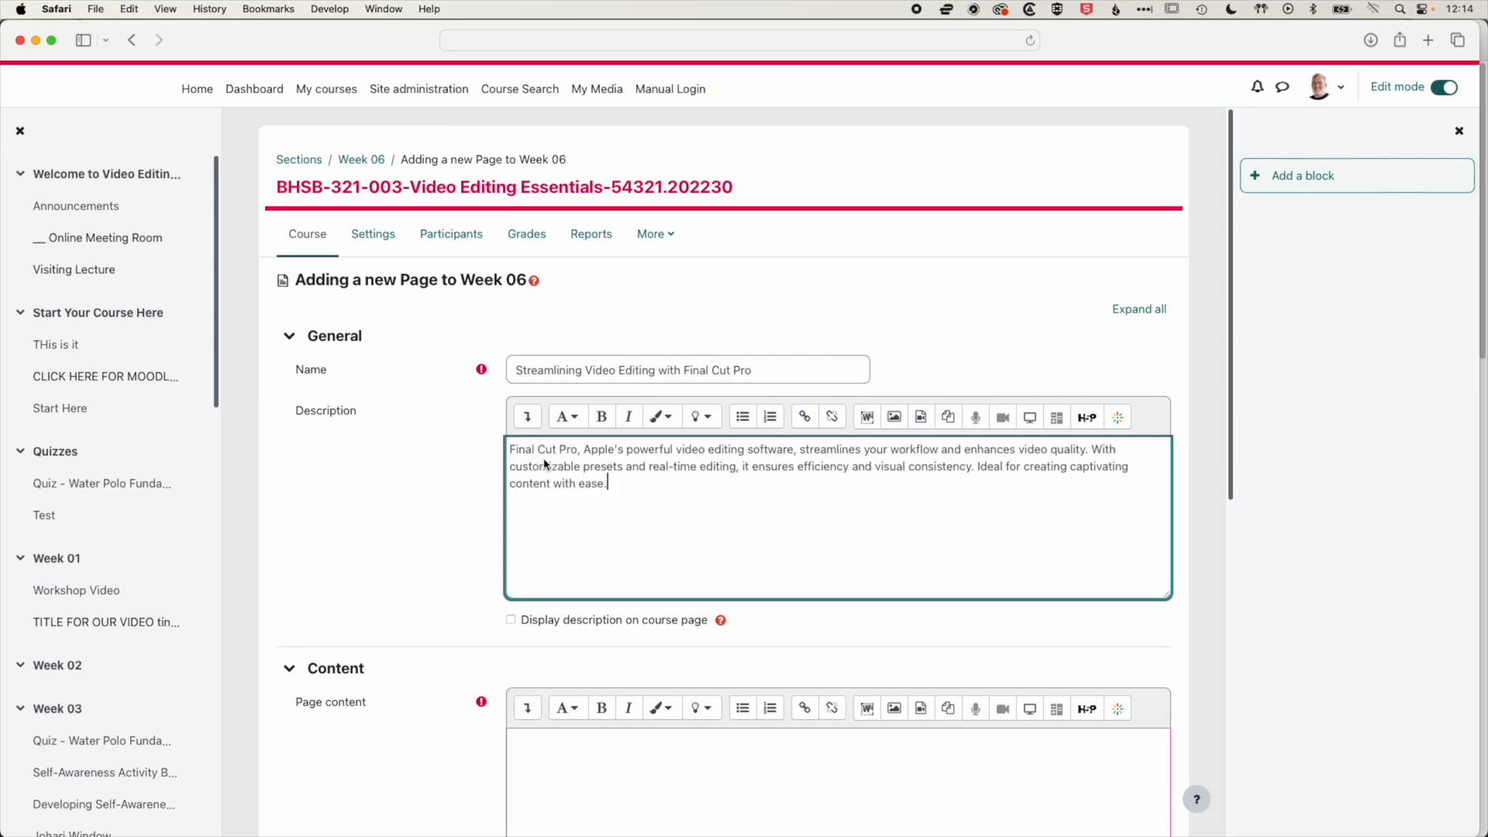
pyautogui.click(511, 621)
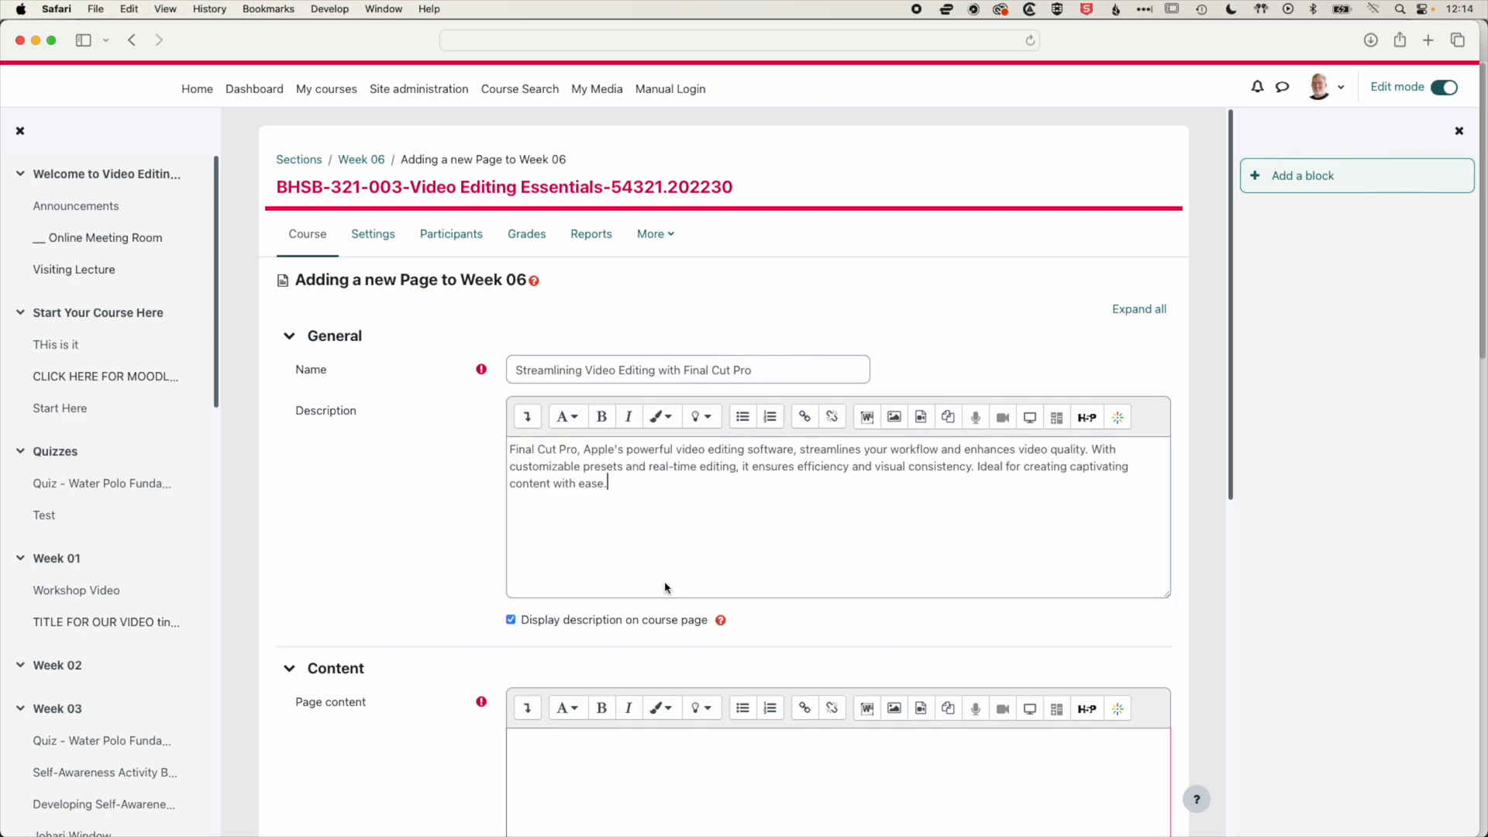
# - Paste the copied Final Cut Pro article, starting with "Introduction:", into the page content and check it through to the end
pyautogui.scroll(-5, 524, 535)
pyautogui.click(524, 535)
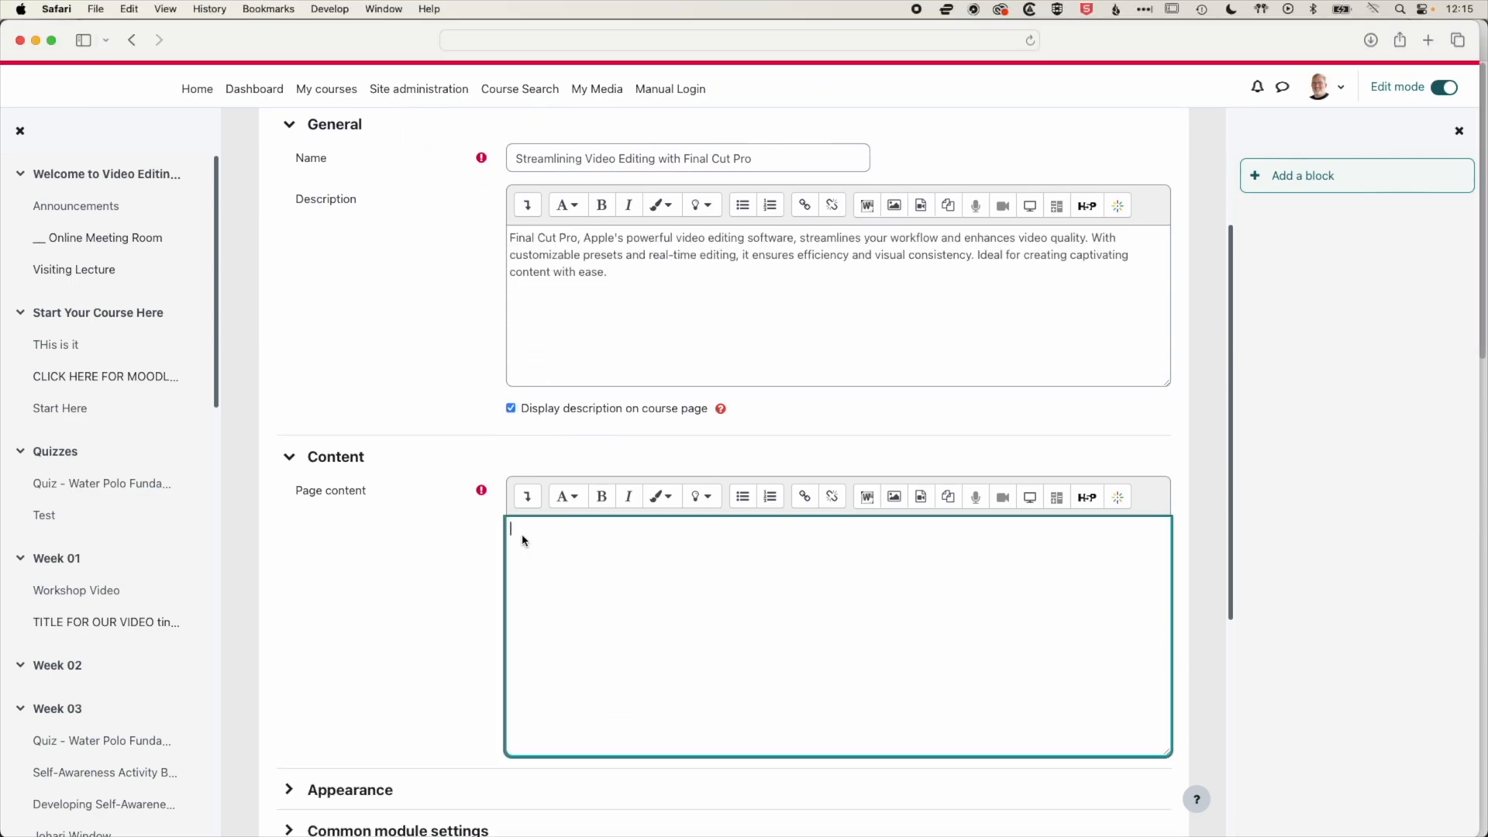
pyautogui.press('super+v')
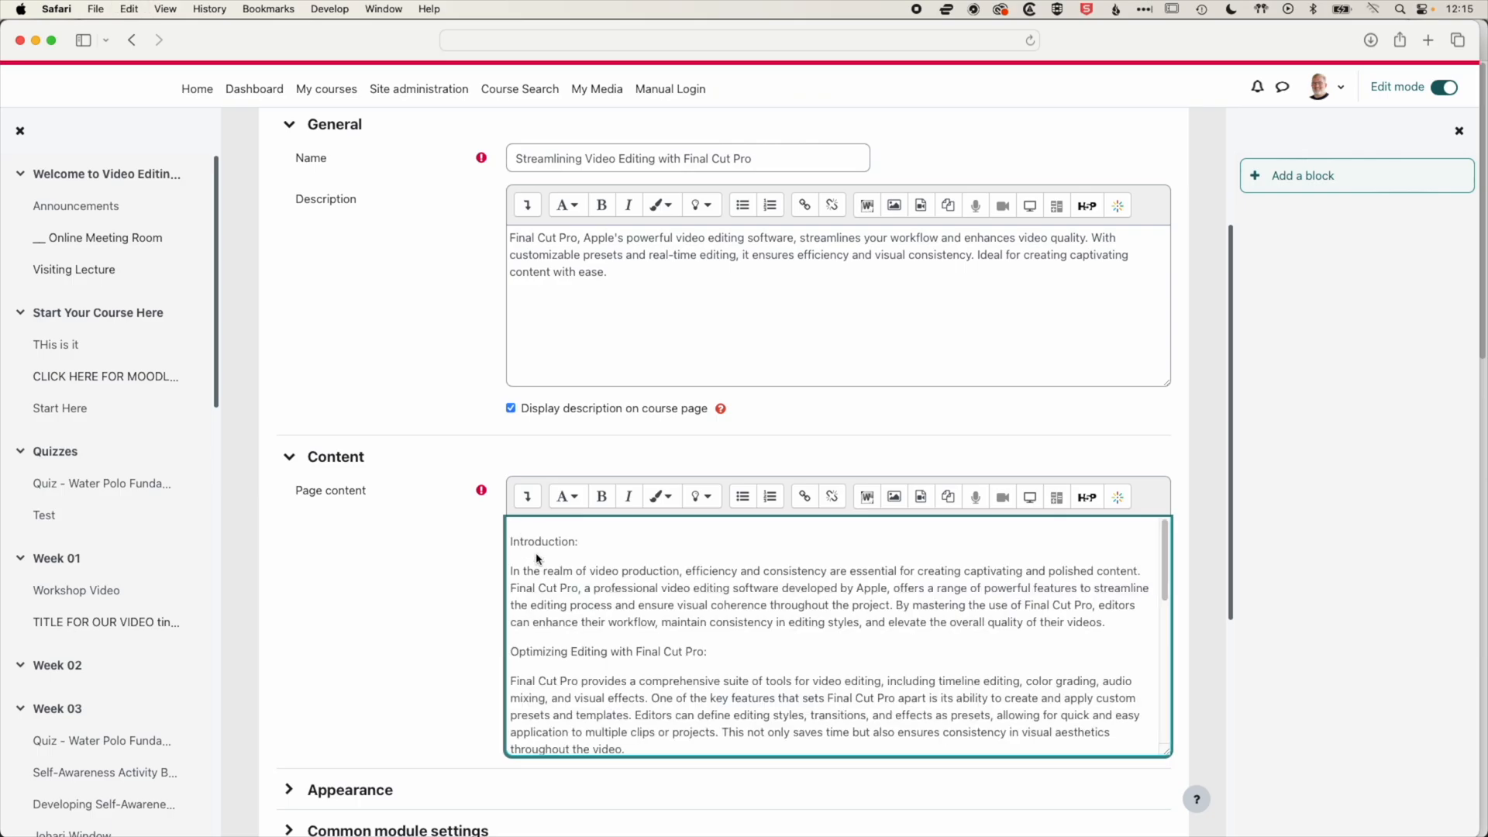
pyautogui.scroll(-5, 608, 621)
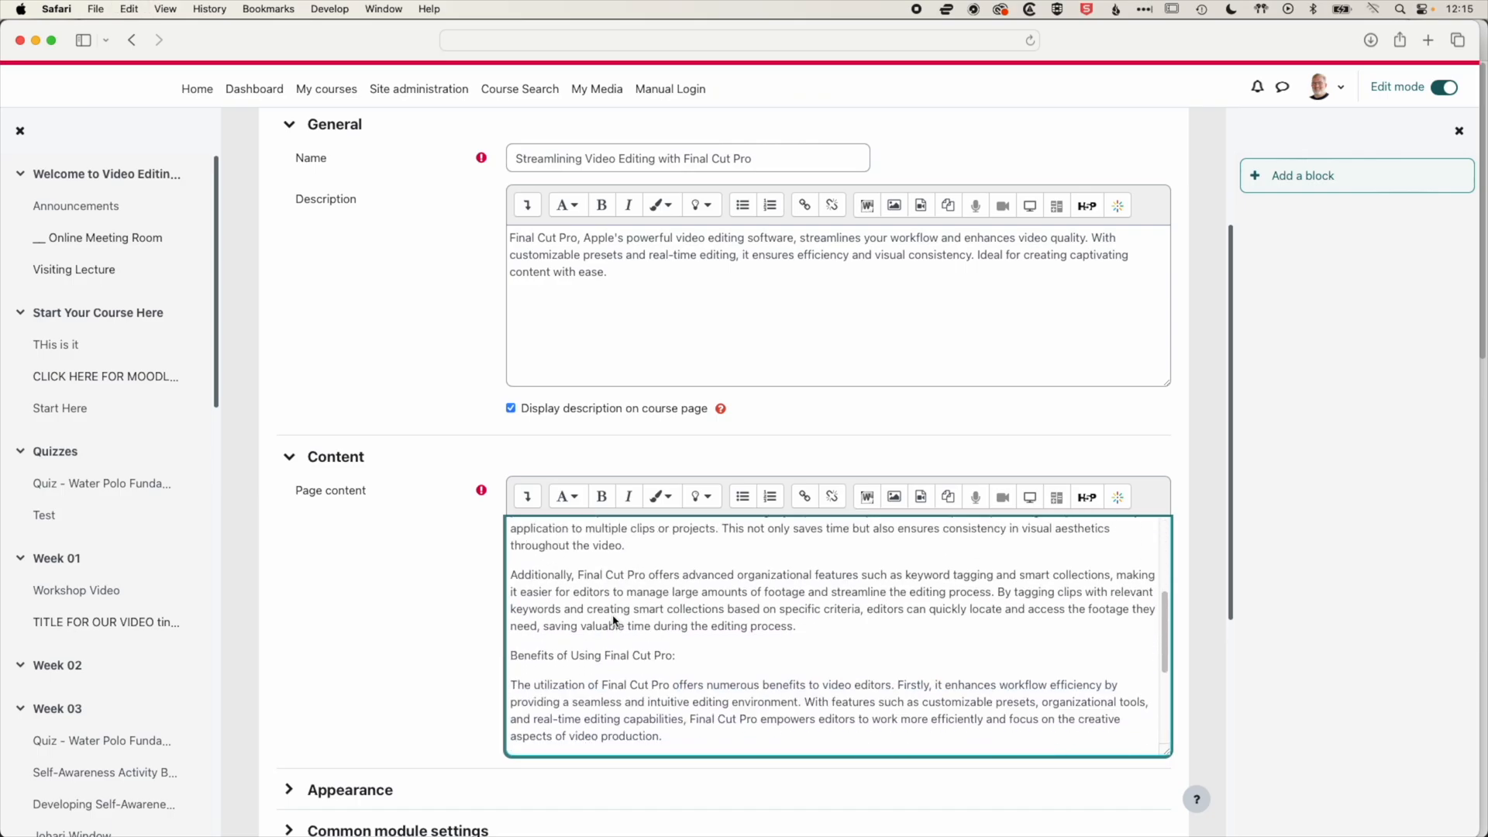
pyautogui.scroll(-3, 608, 618)
pyautogui.scroll(10, 543, 597)
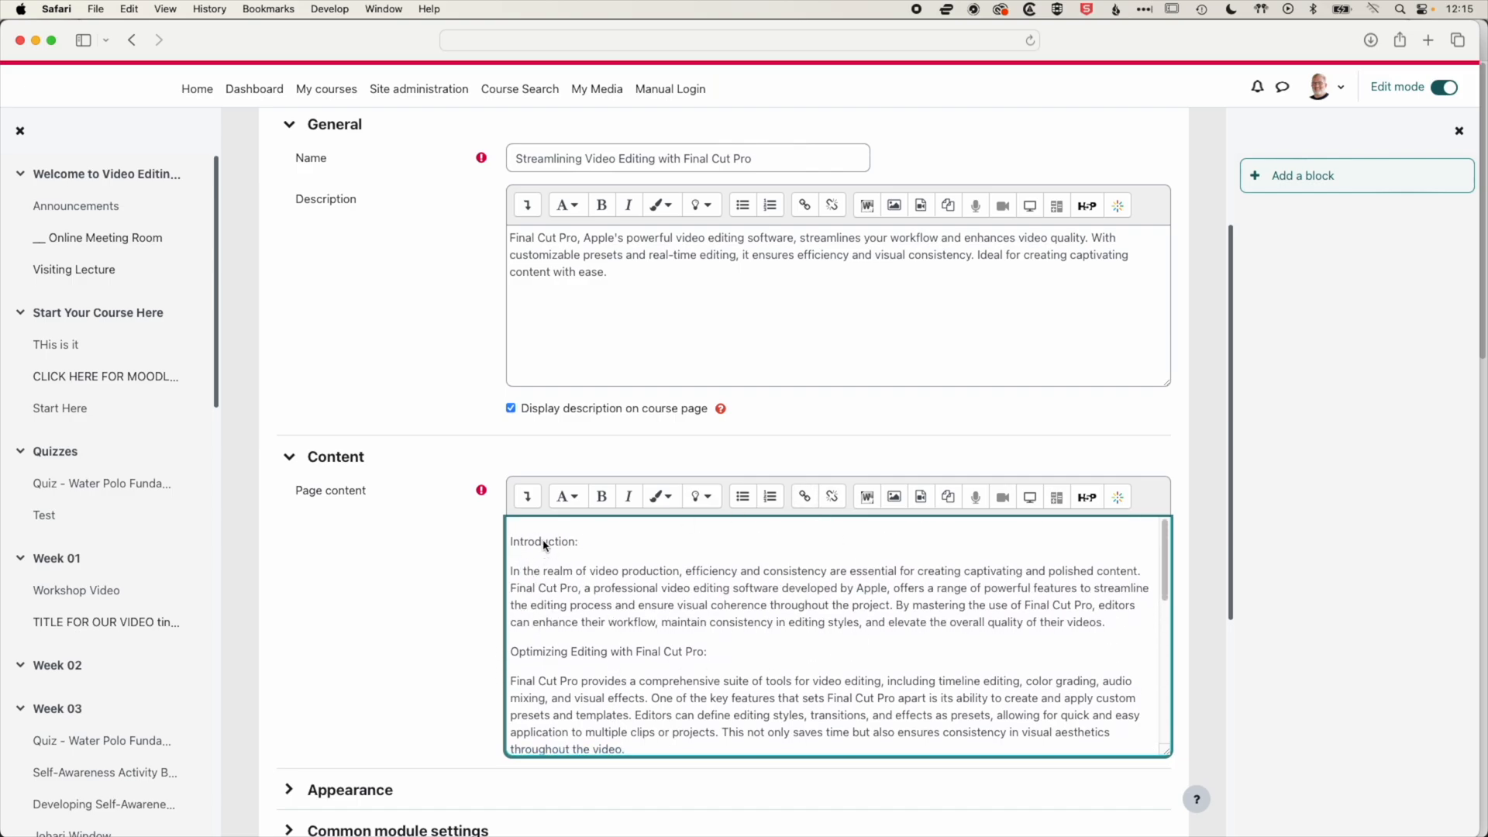
# - Format "Introduction:", "Optimizing Editing with Final Cut Pro:" and "Benefits of Using Final Cut Pro:" in the page content as Heading (medium)
pyautogui.click(575, 501)
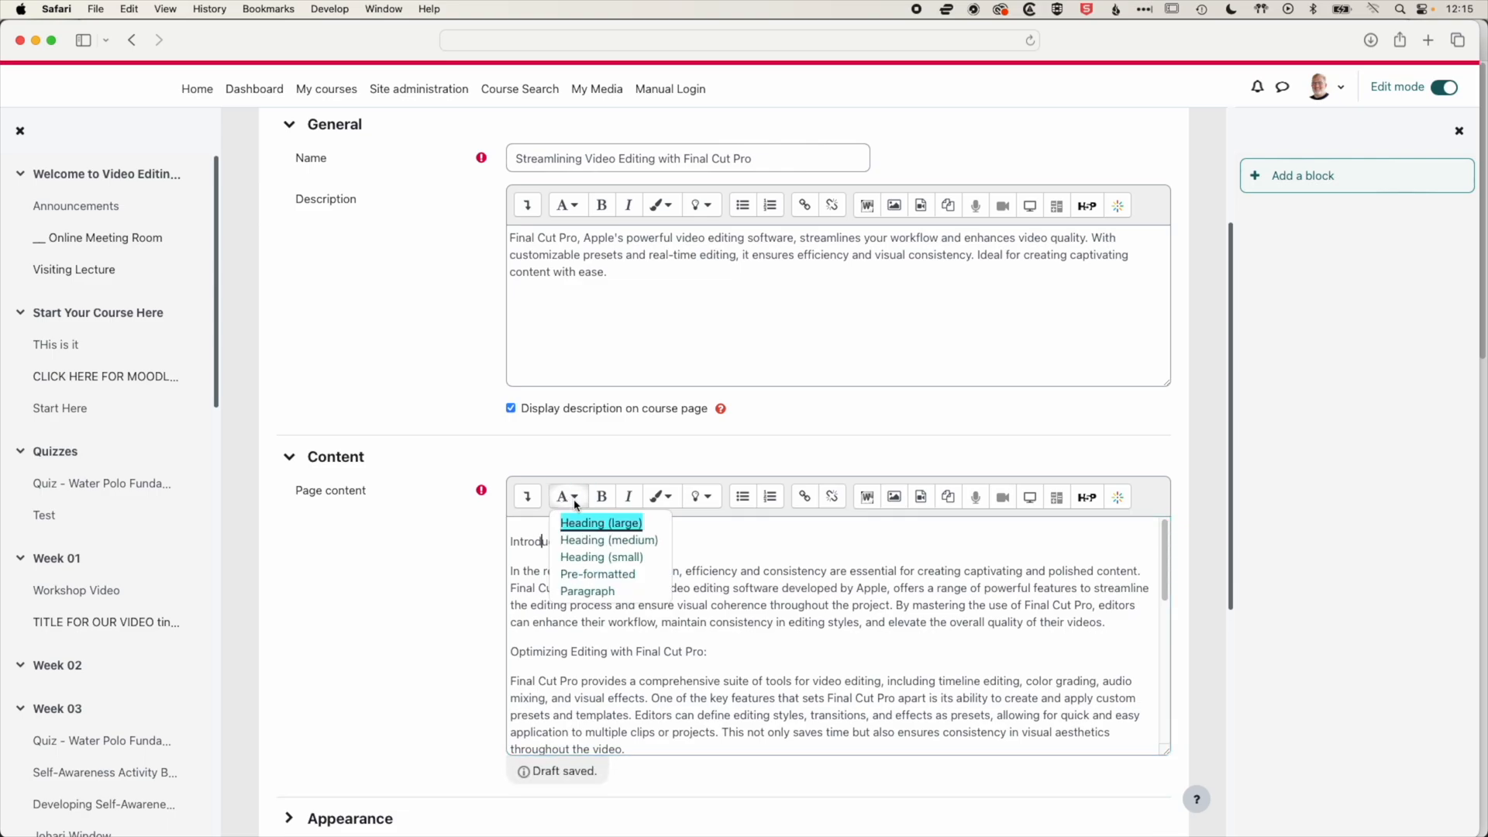
pyautogui.click(584, 541)
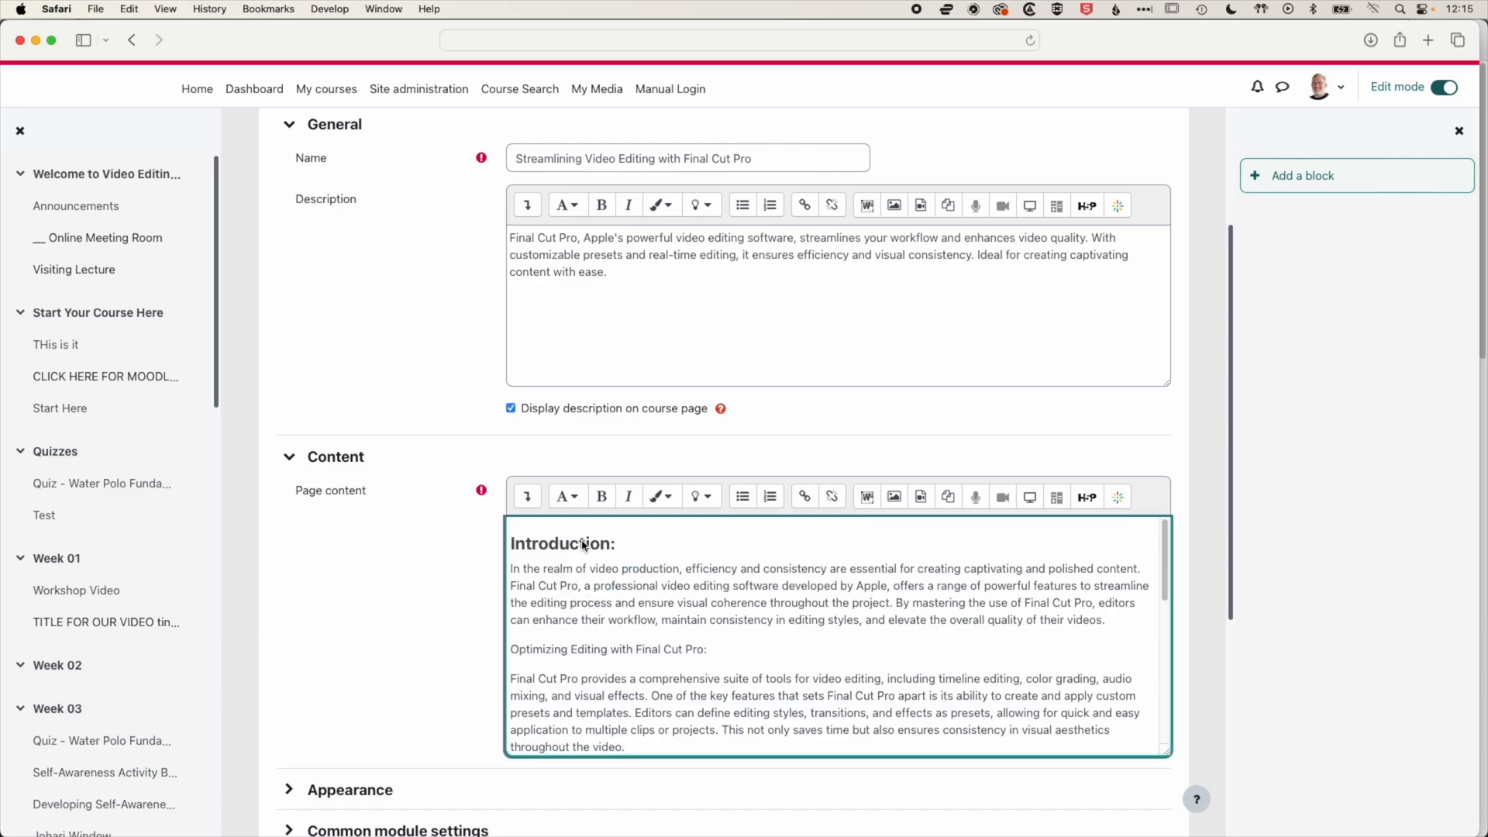
pyautogui.click(588, 650)
pyautogui.click(581, 501)
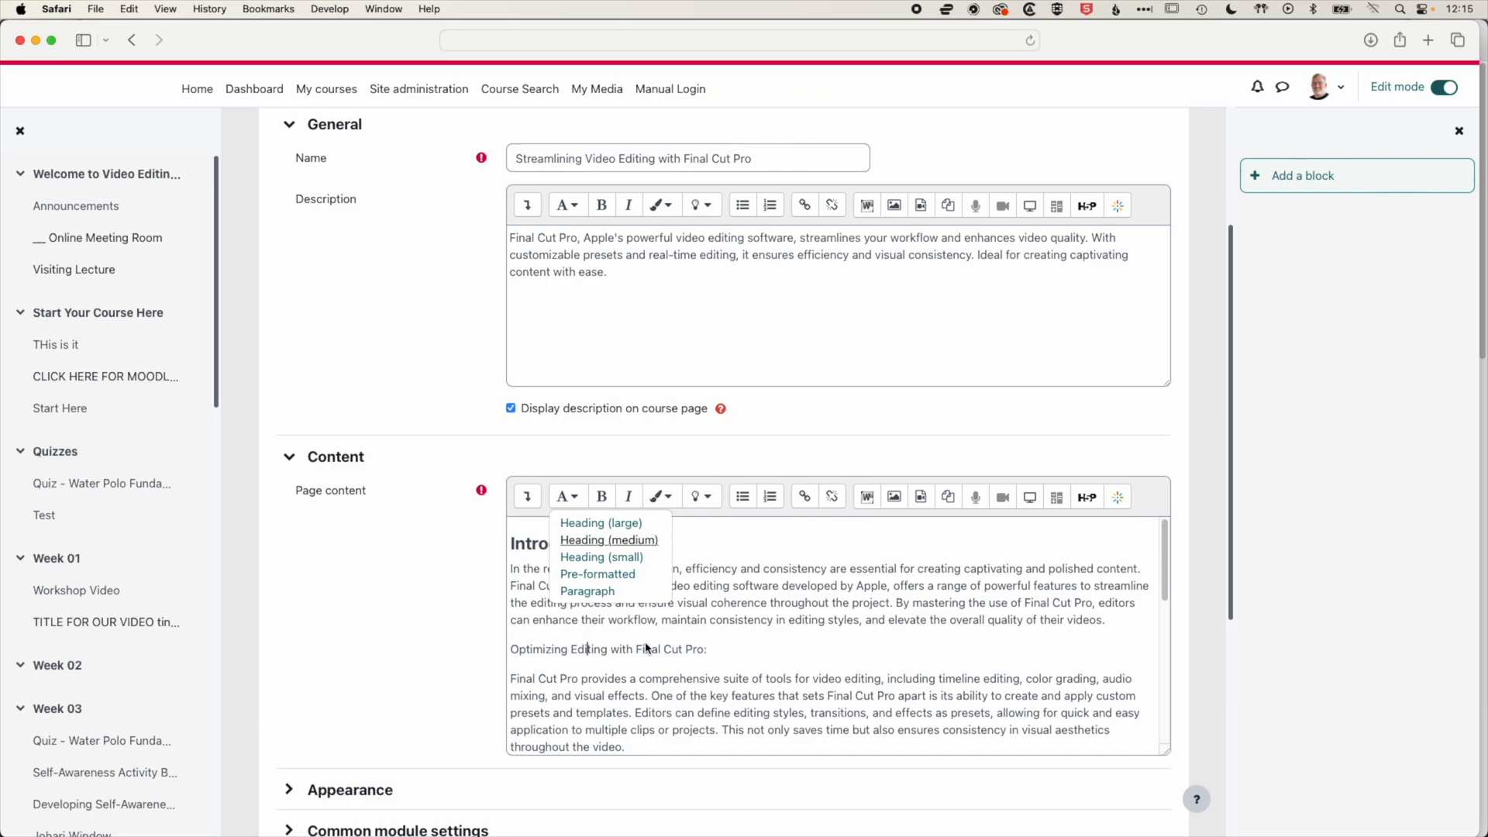
pyautogui.click(646, 649)
pyautogui.scroll(-5, 620, 674)
pyautogui.click(566, 496)
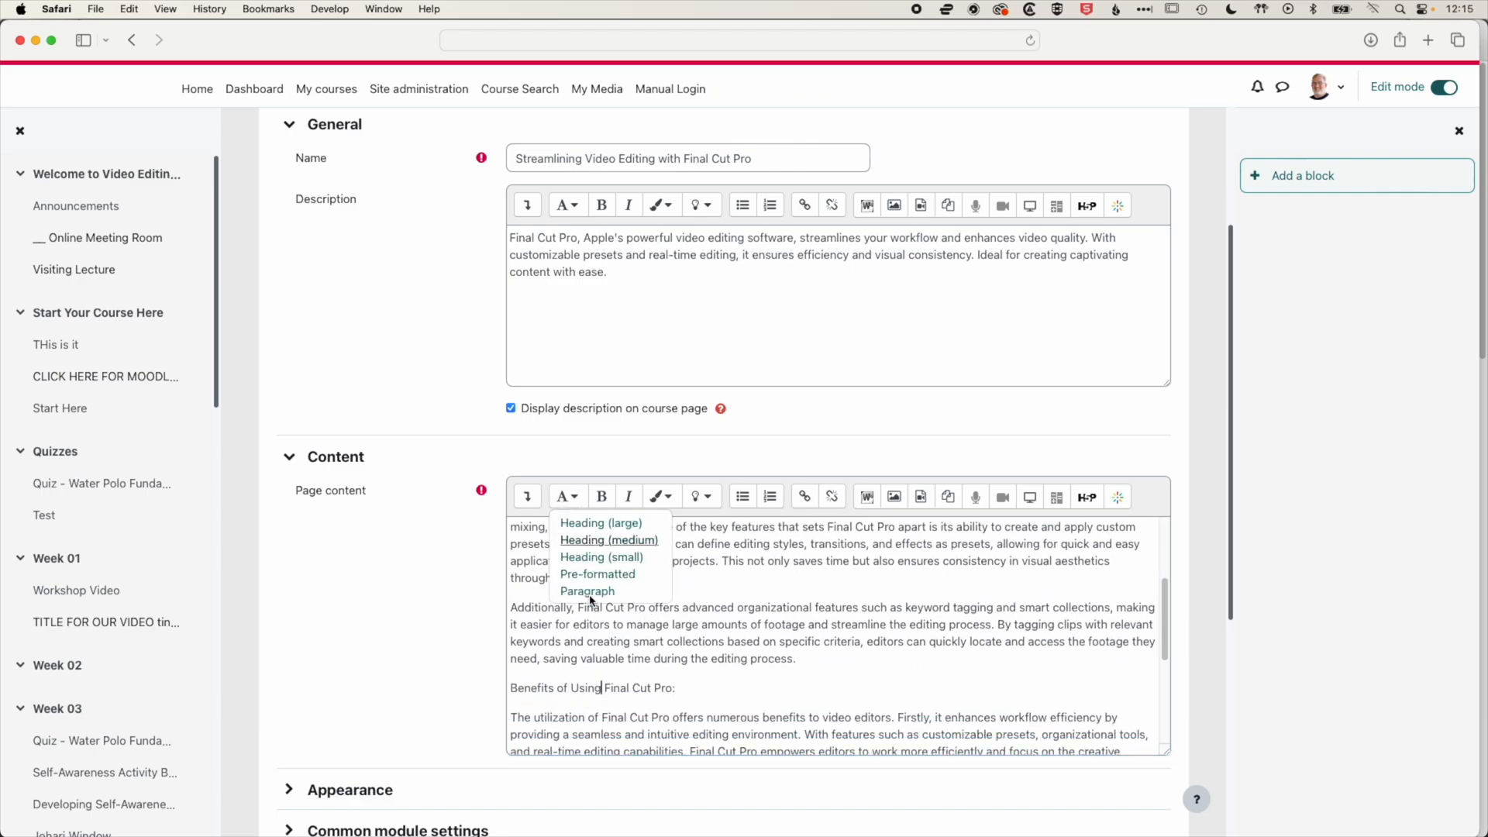
pyautogui.press('Return')
pyautogui.scroll(-5, 612, 670)
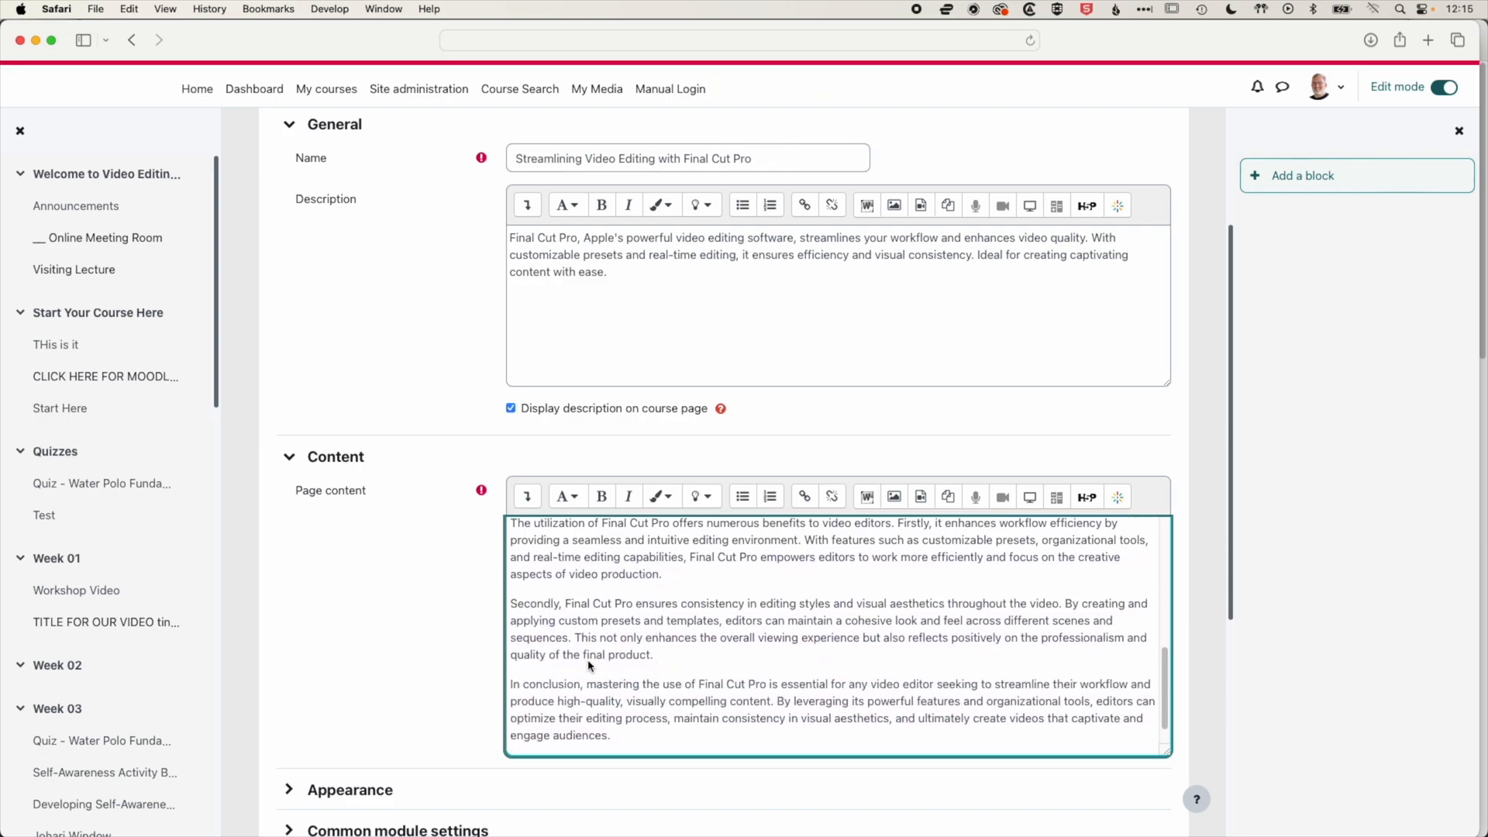
pyautogui.scroll(-2, 590, 670)
pyautogui.scroll(10, 591, 669)
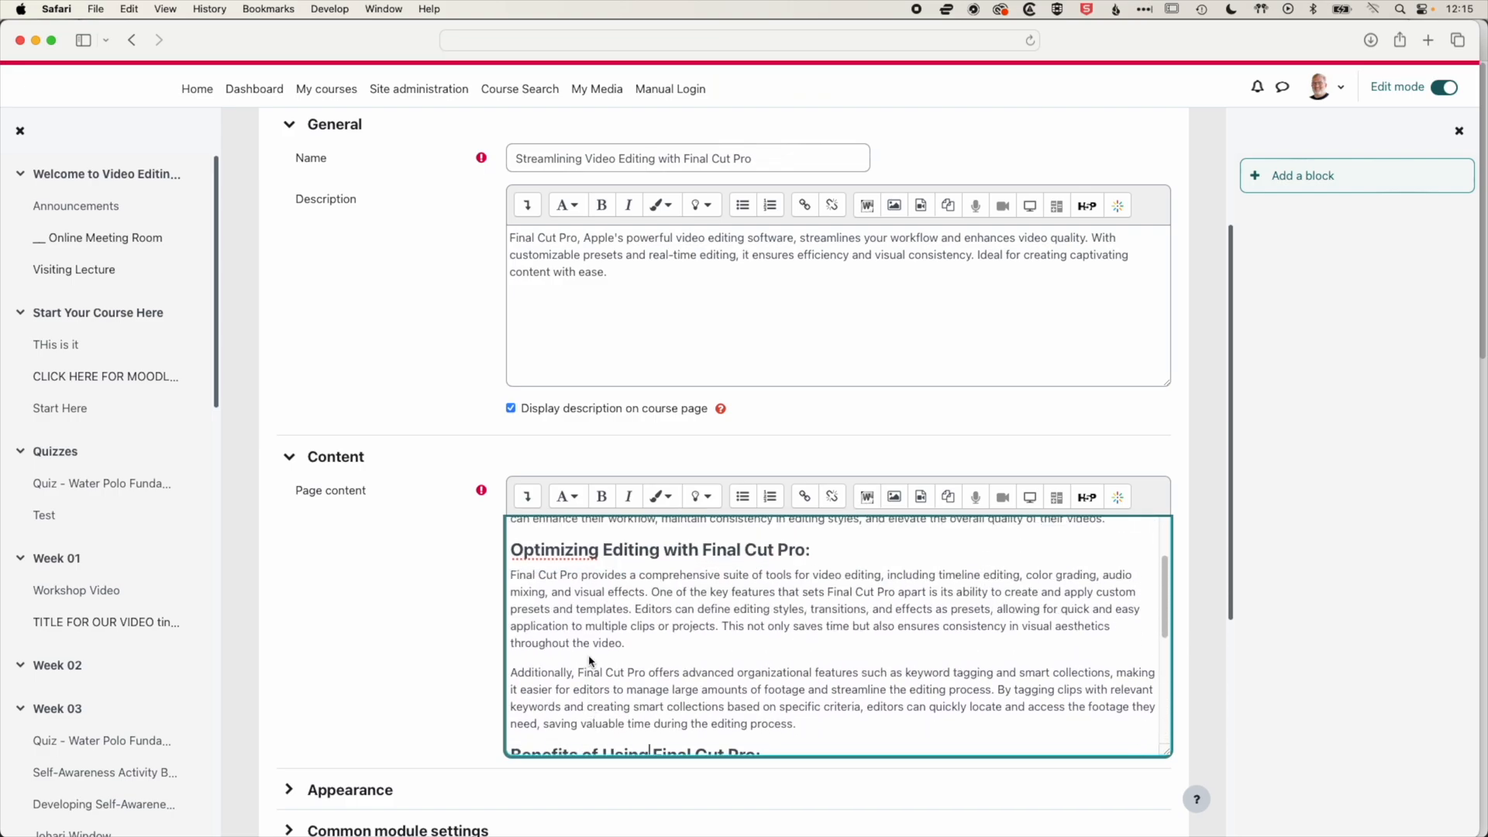
pyautogui.scroll(2, 591, 660)
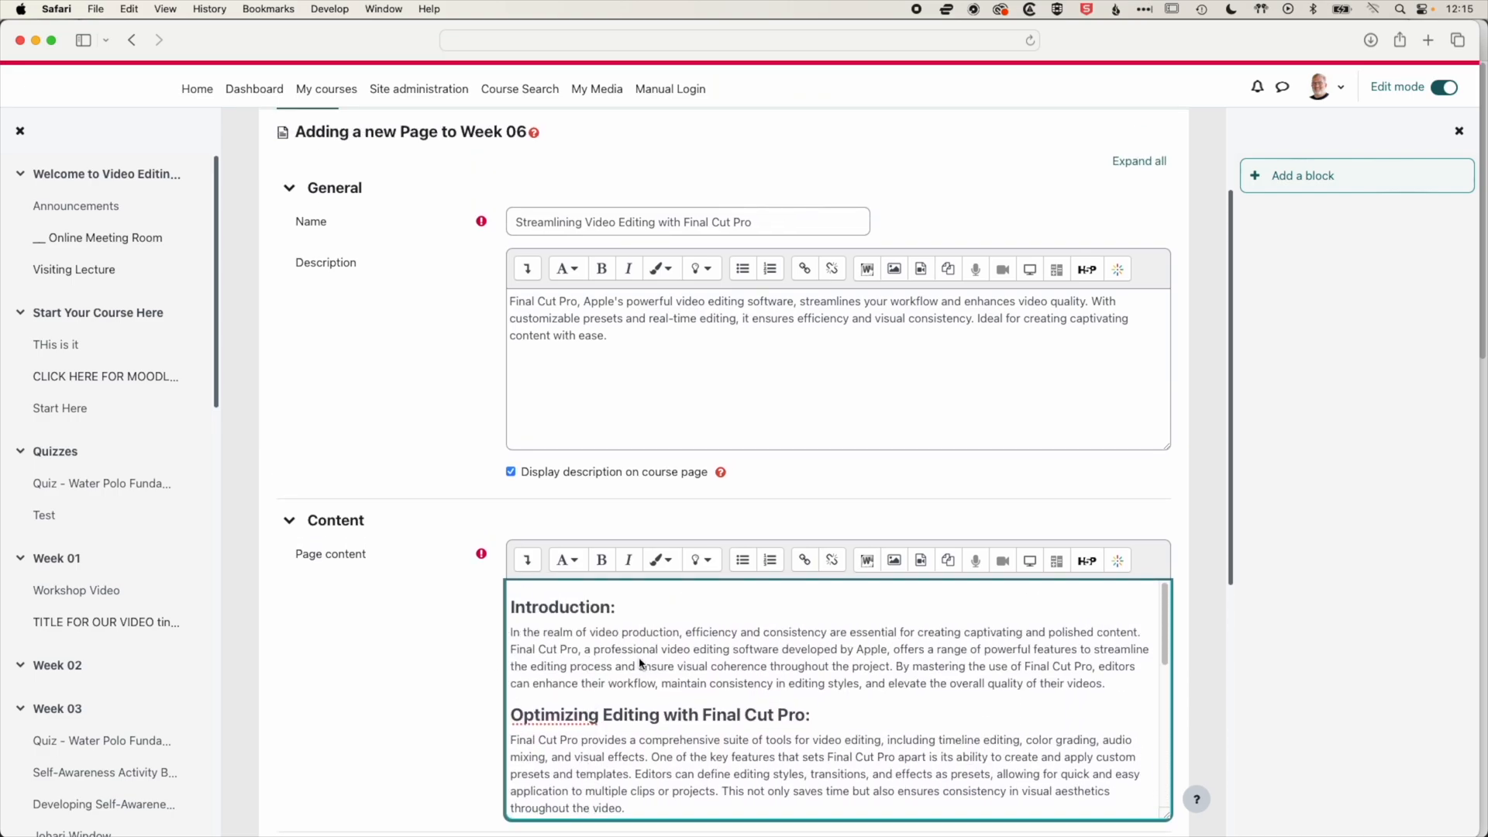
# - Save the new page, display it and review its content
pyautogui.scroll(-15, 640, 664)
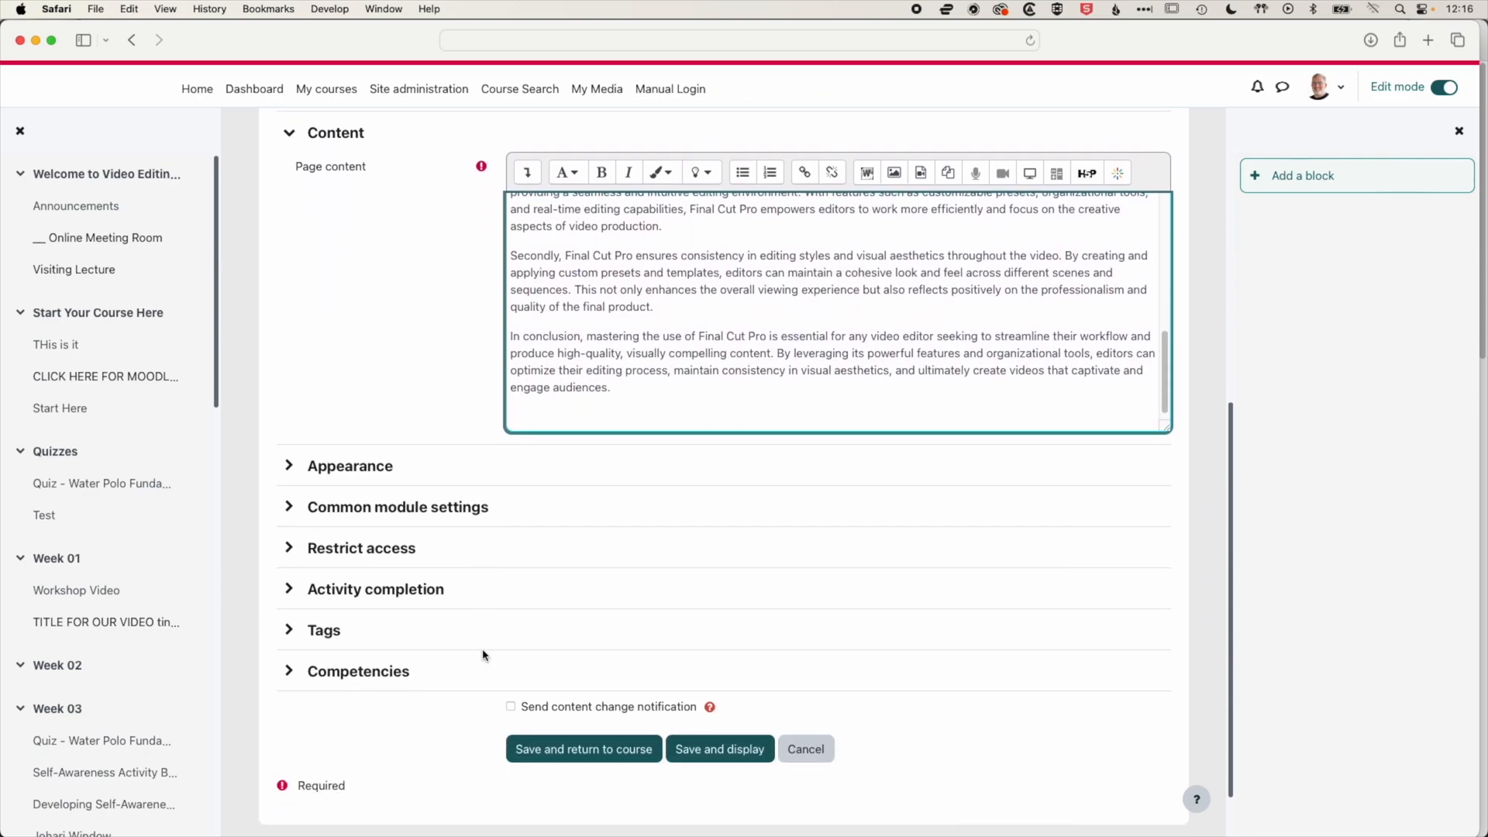
pyautogui.scroll(-2, 483, 656)
pyautogui.click(720, 680)
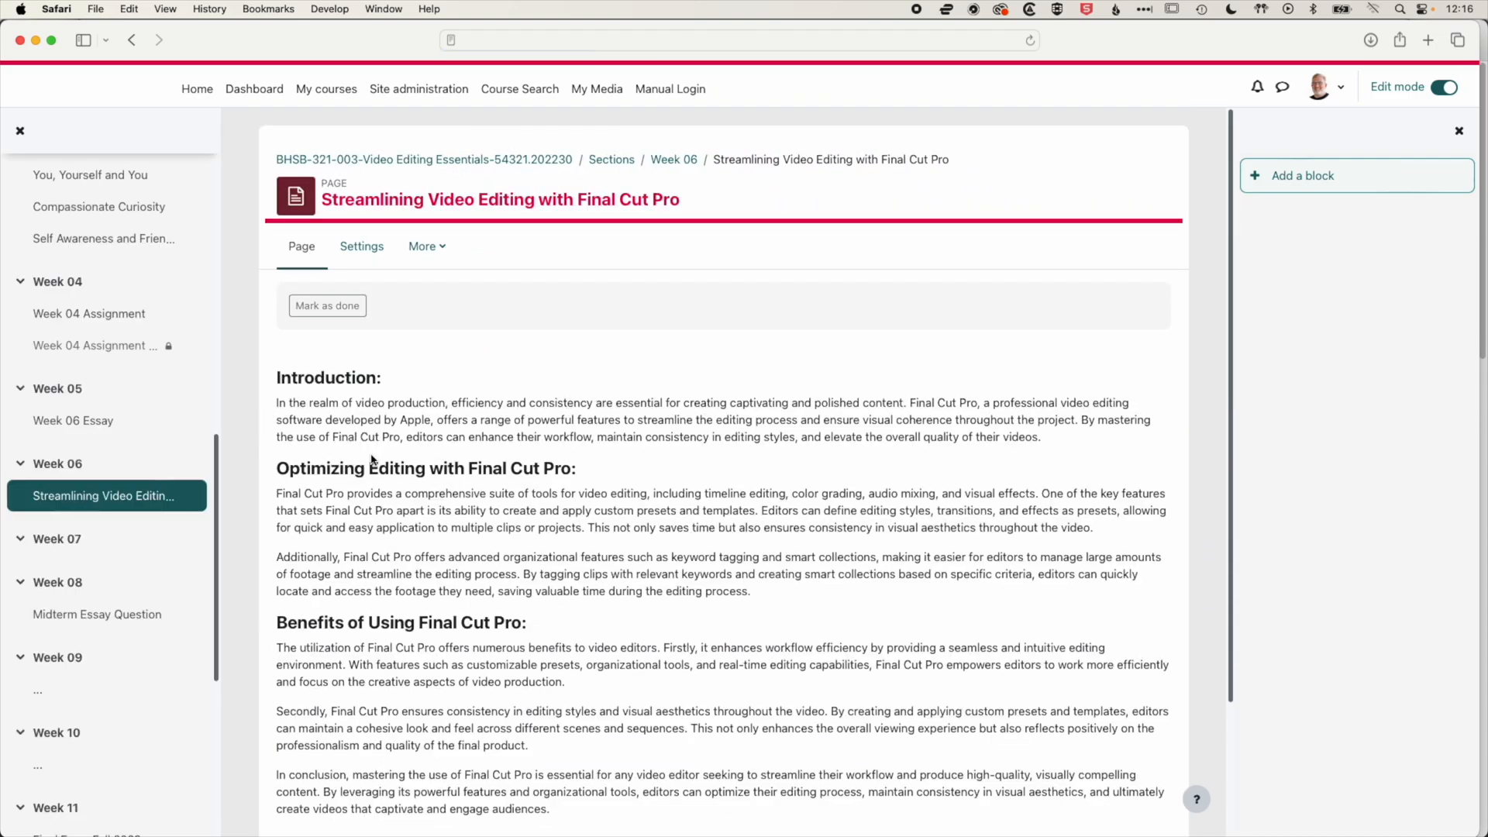
pyautogui.scroll(-2, 372, 457)
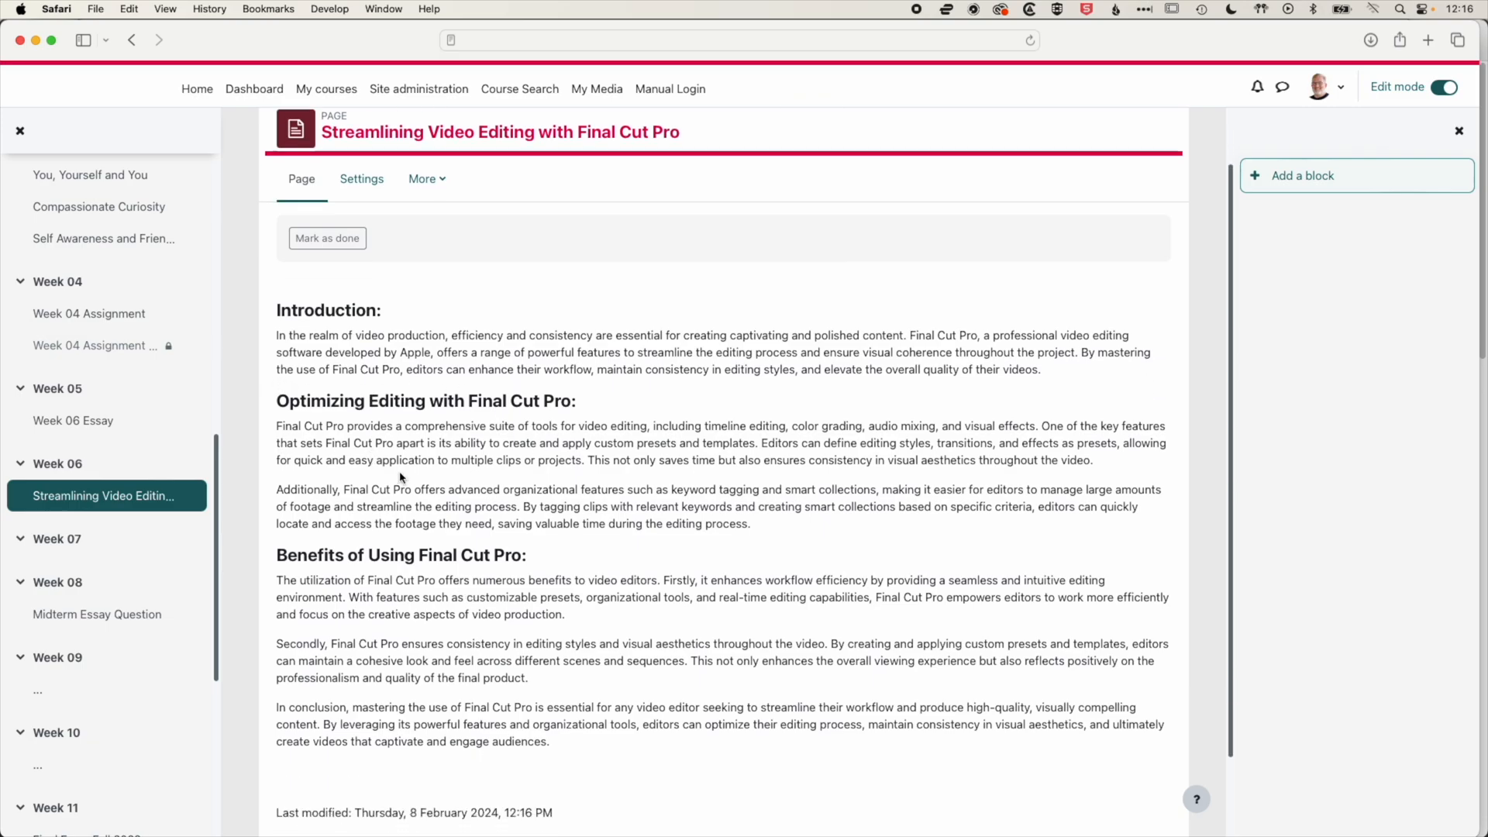
pyautogui.scroll(2, 449, 375)
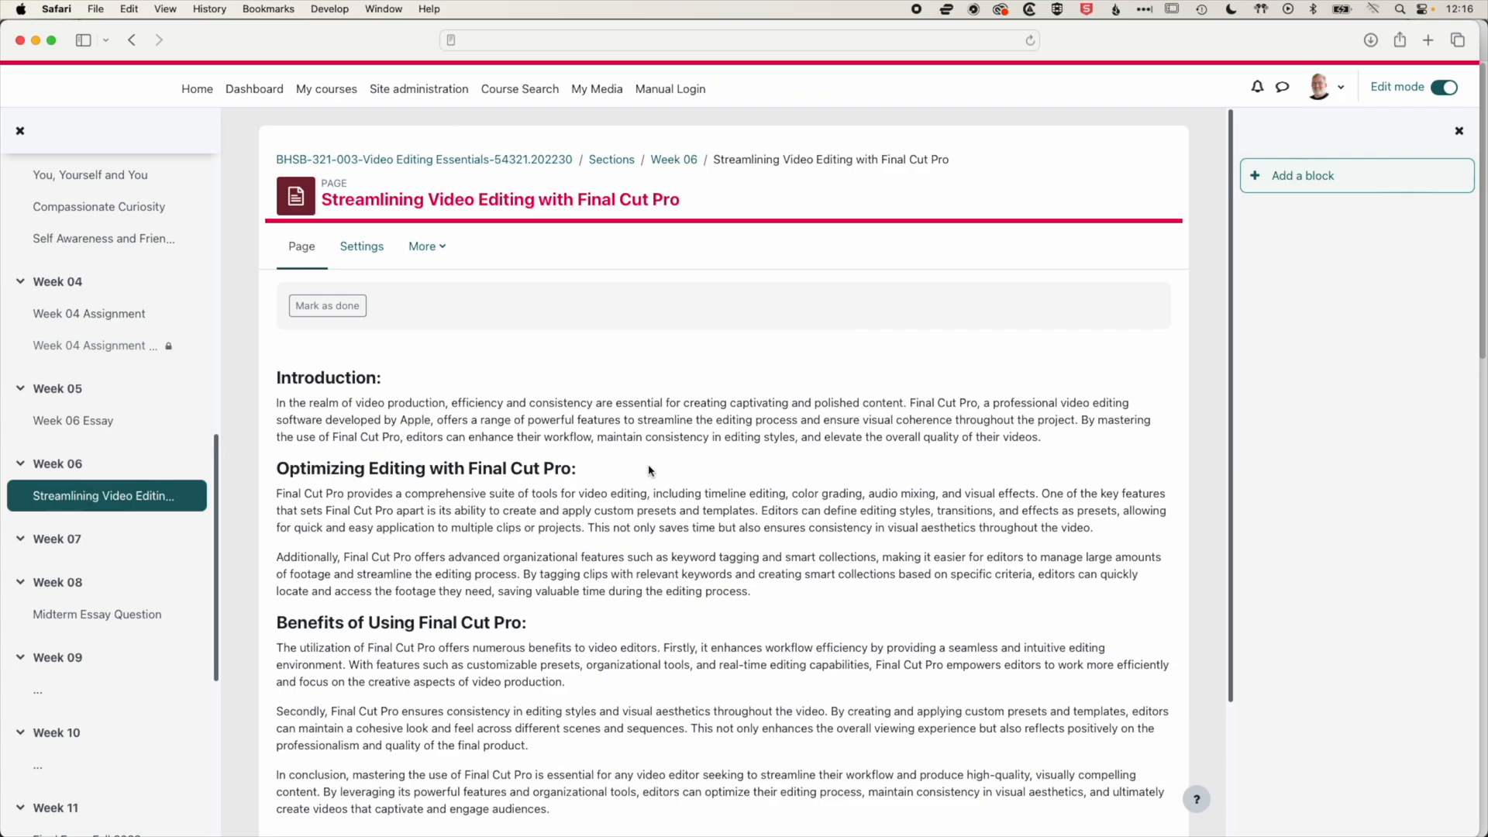
# - Return to the course and rename the Week 06 page inline as "Streamlining Video Editing with Final Cut Pro in 2024"
pyautogui.scroll(10, 83, 240)
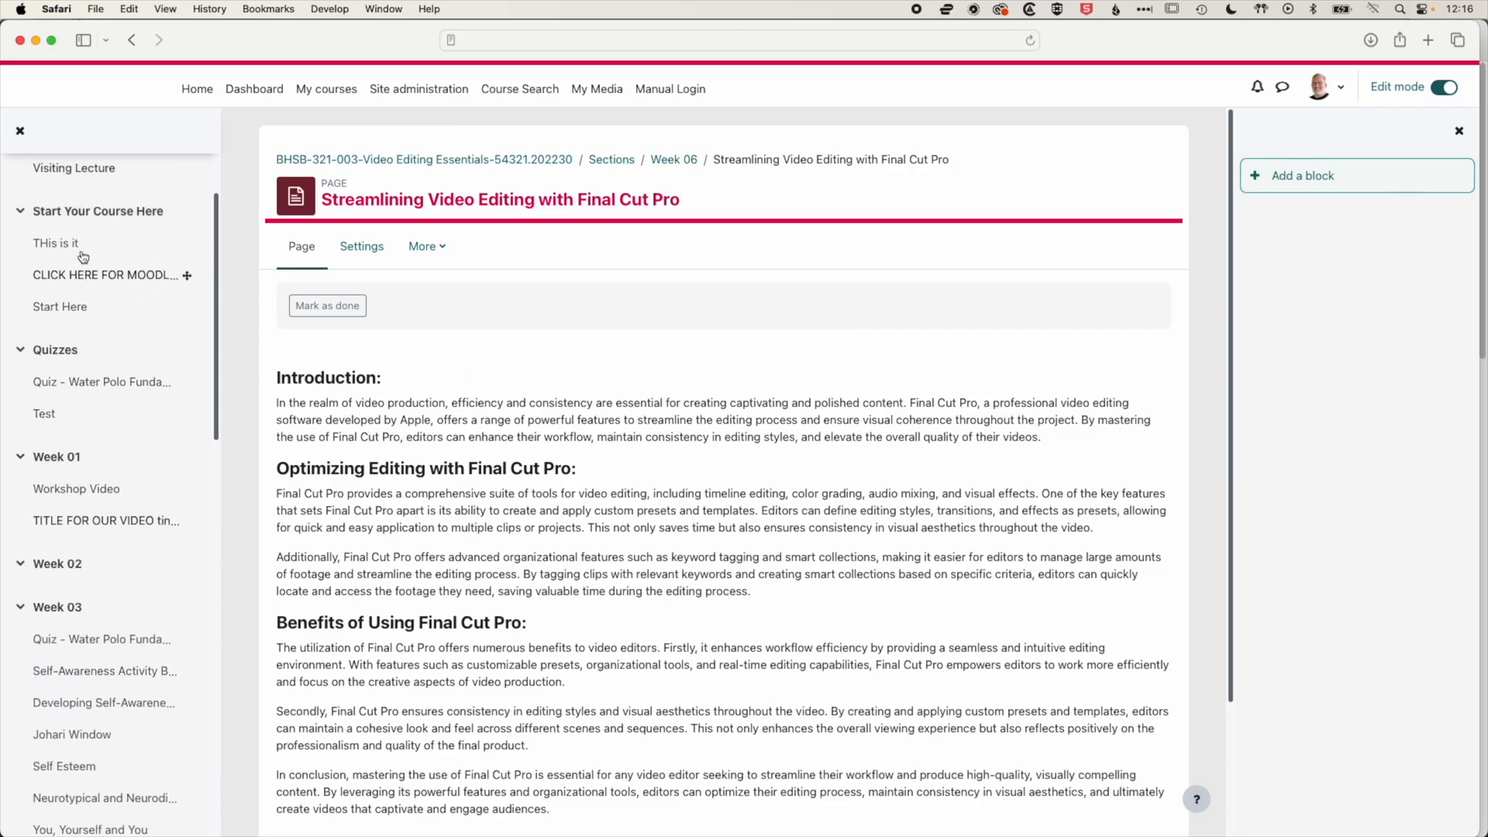
pyautogui.click(70, 182)
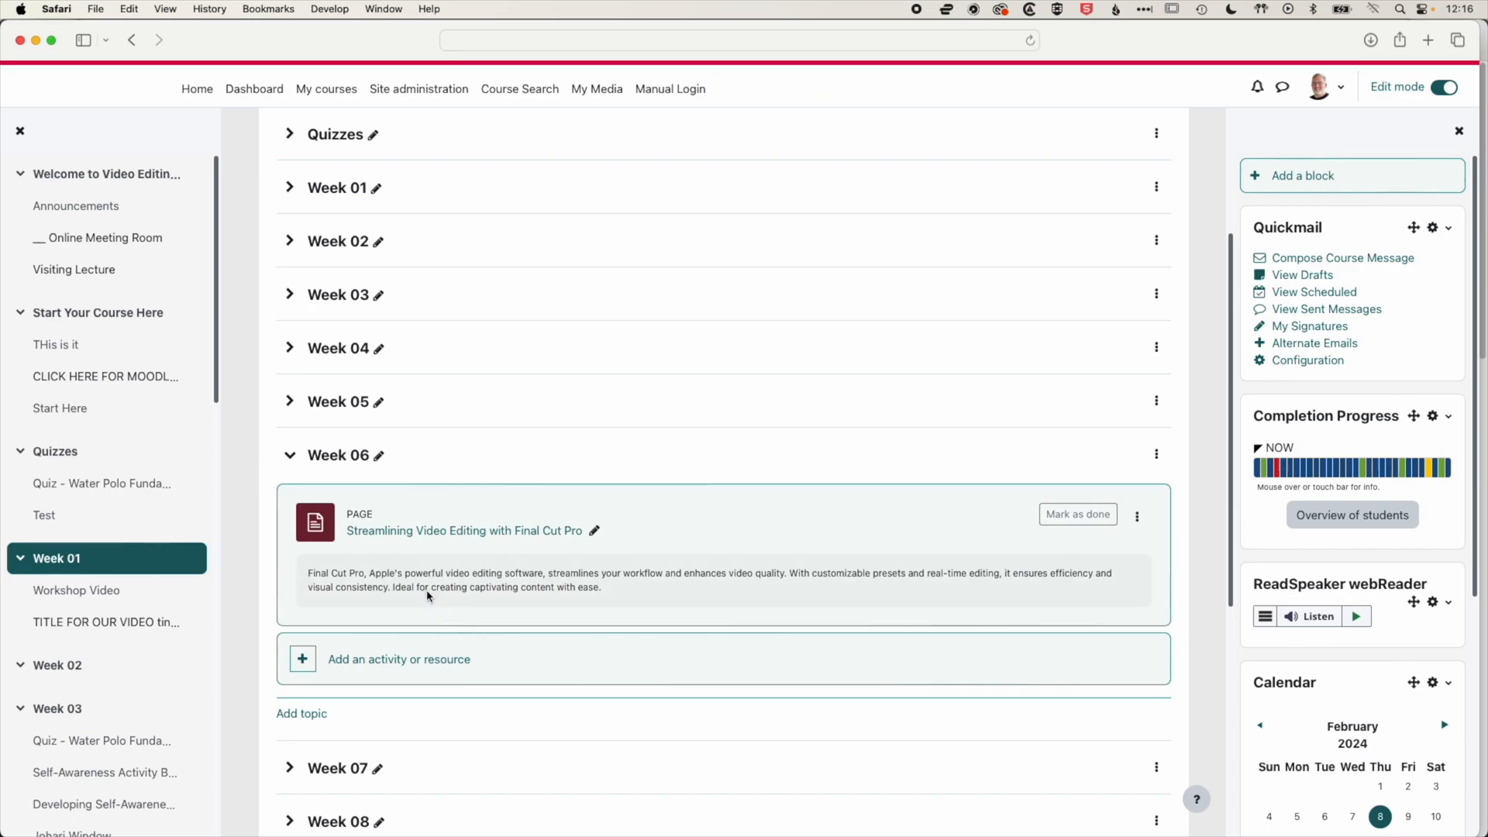
pyautogui.click(595, 532)
pyautogui.click(579, 534)
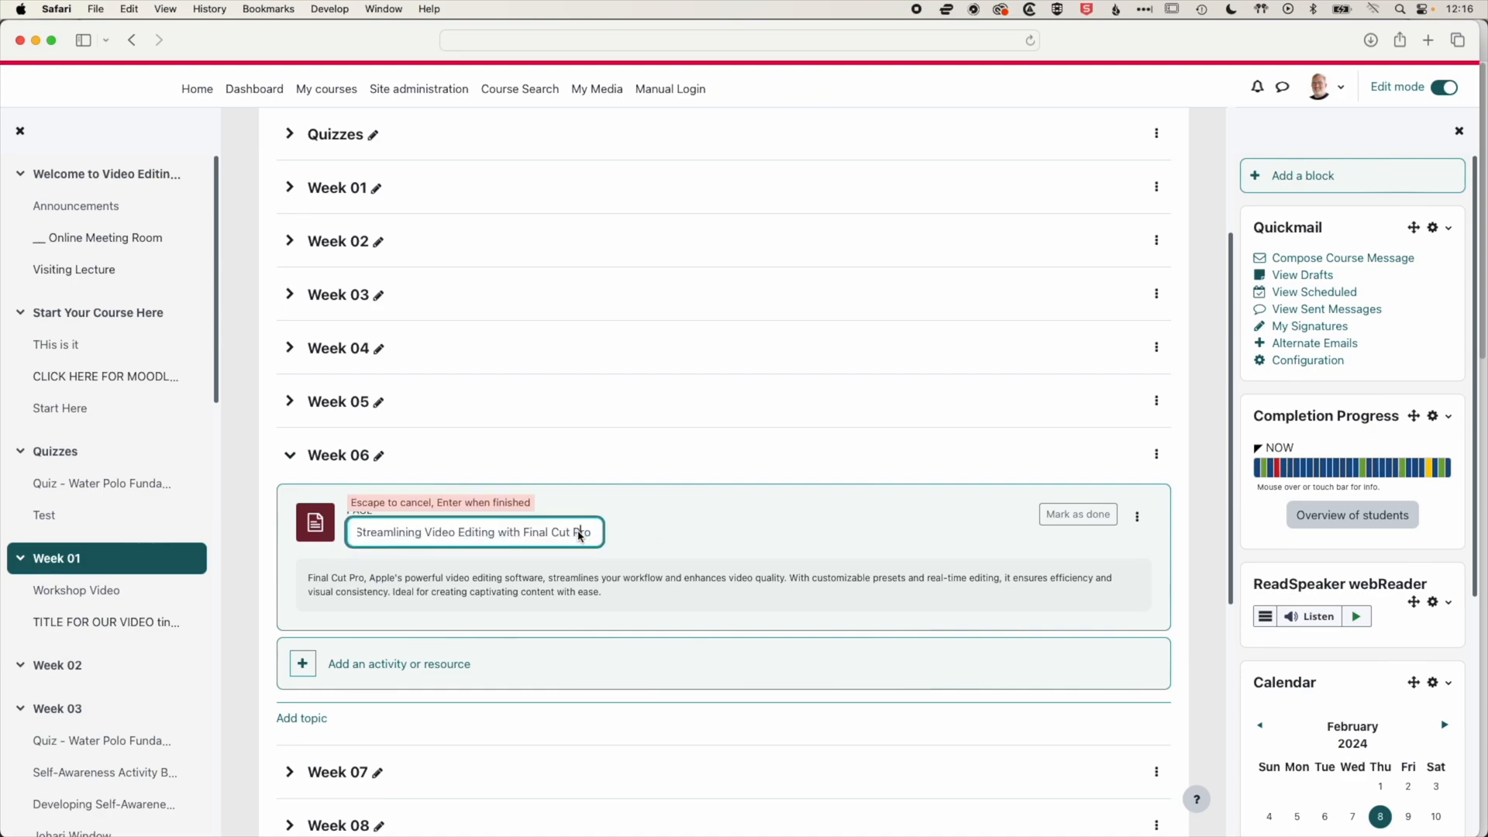
pyautogui.write('in 2024')
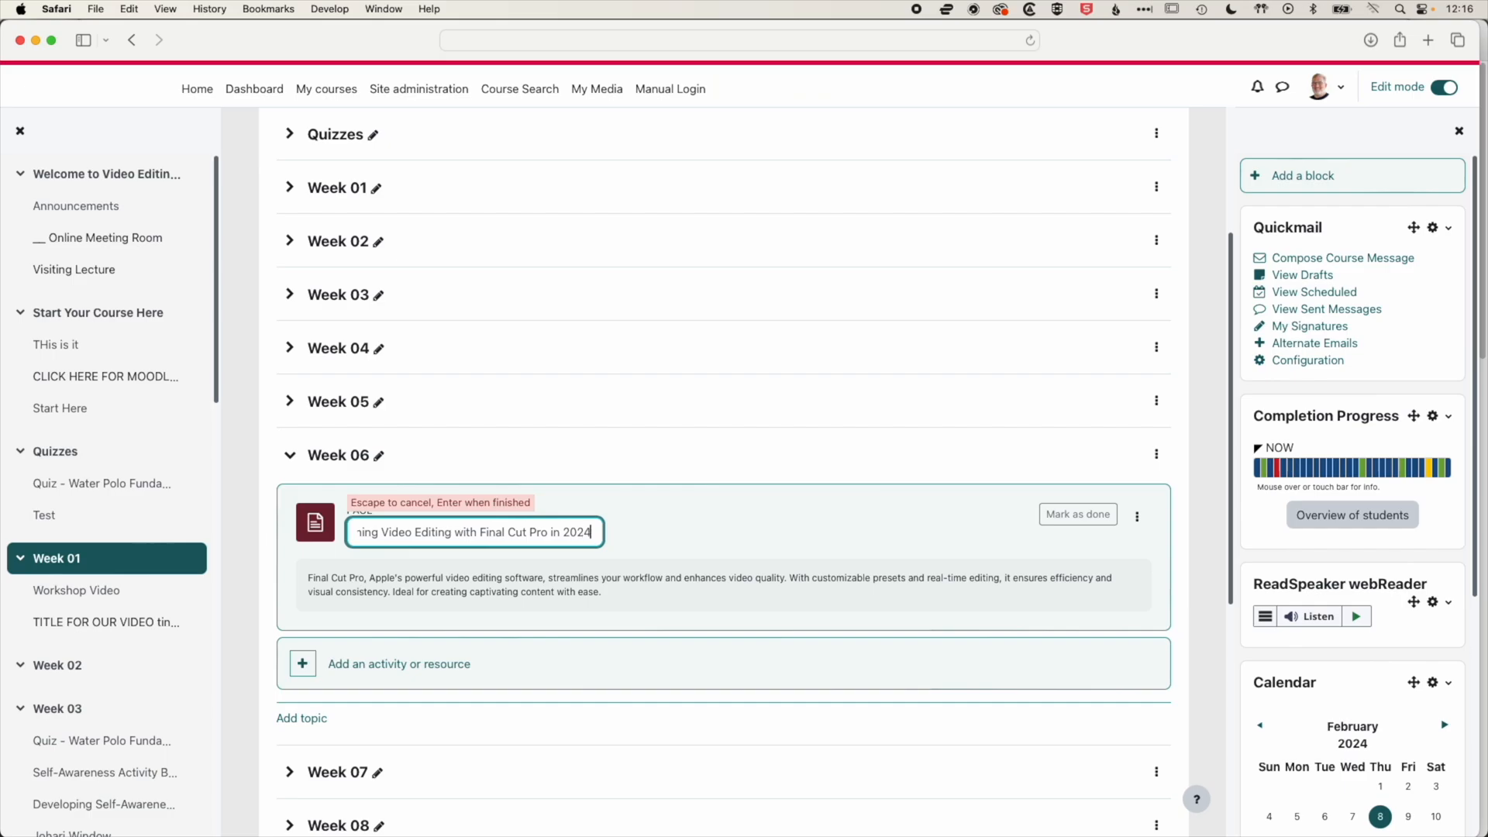
pyautogui.press('Return')
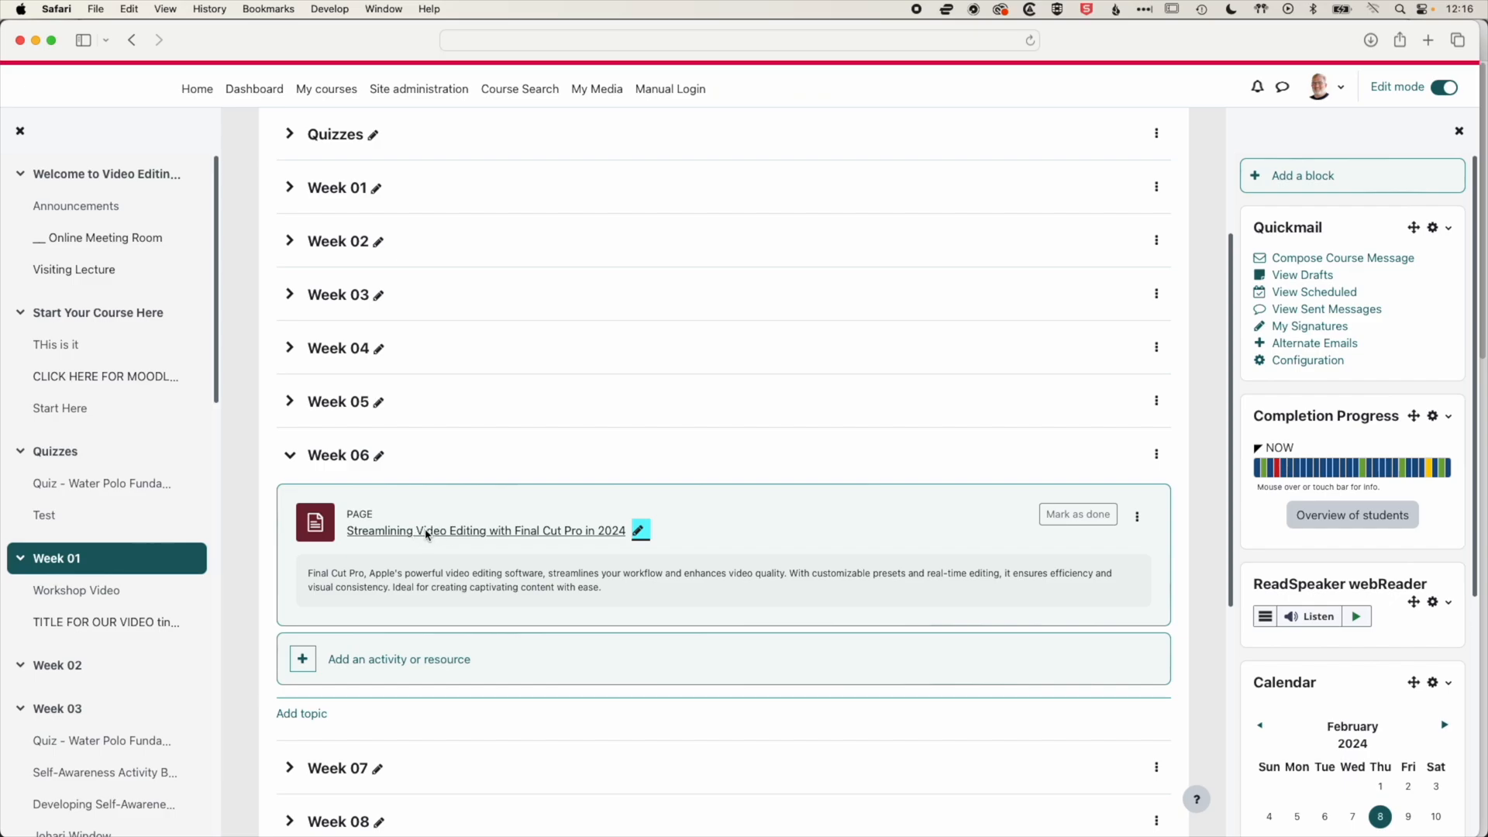
# - Open the settings of the Week 06 page and colour the "Introduction:" heading in its content red
pyautogui.click(1137, 518)
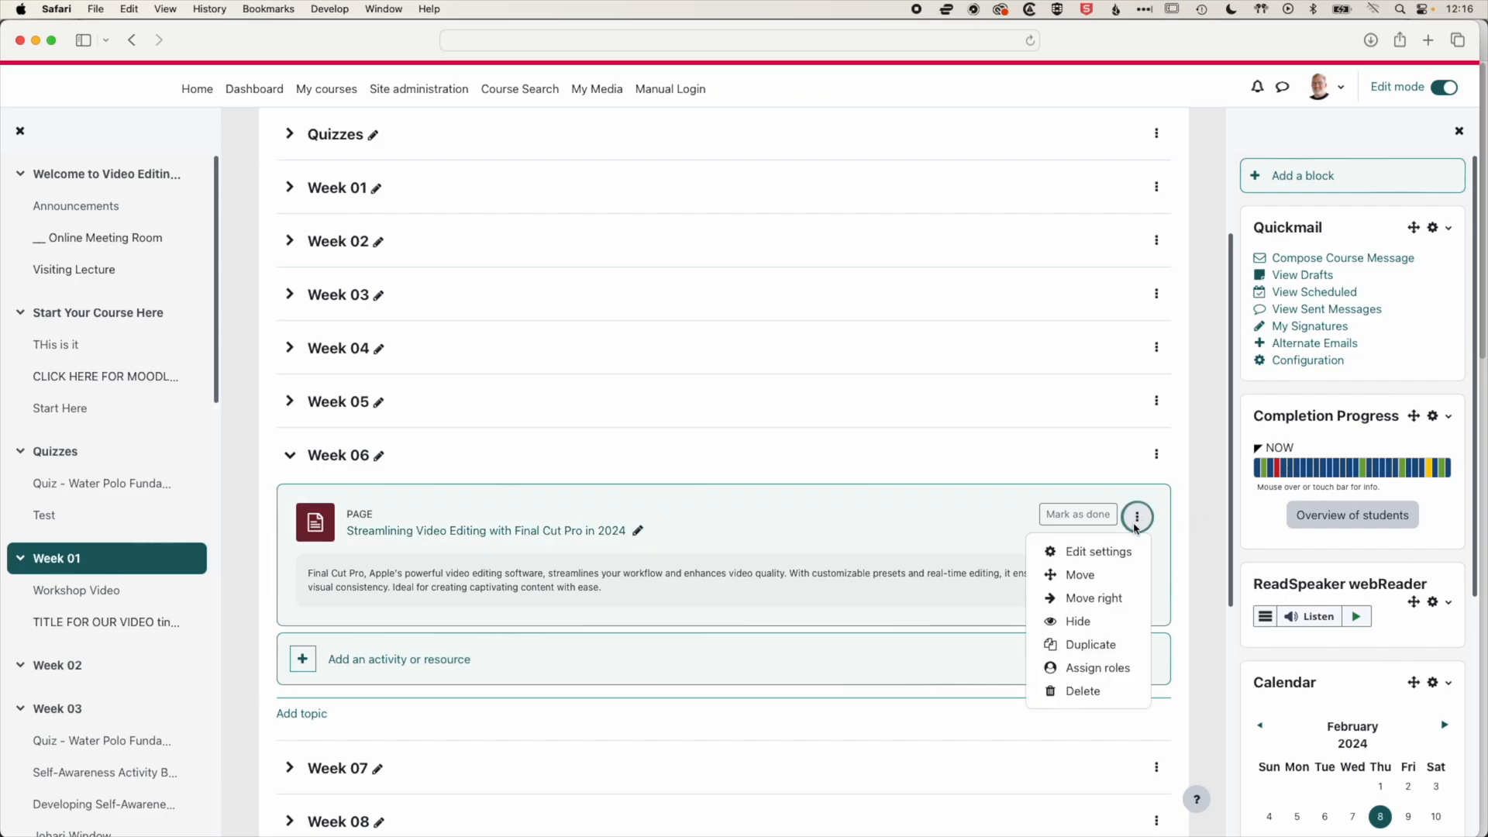
pyautogui.click(1089, 551)
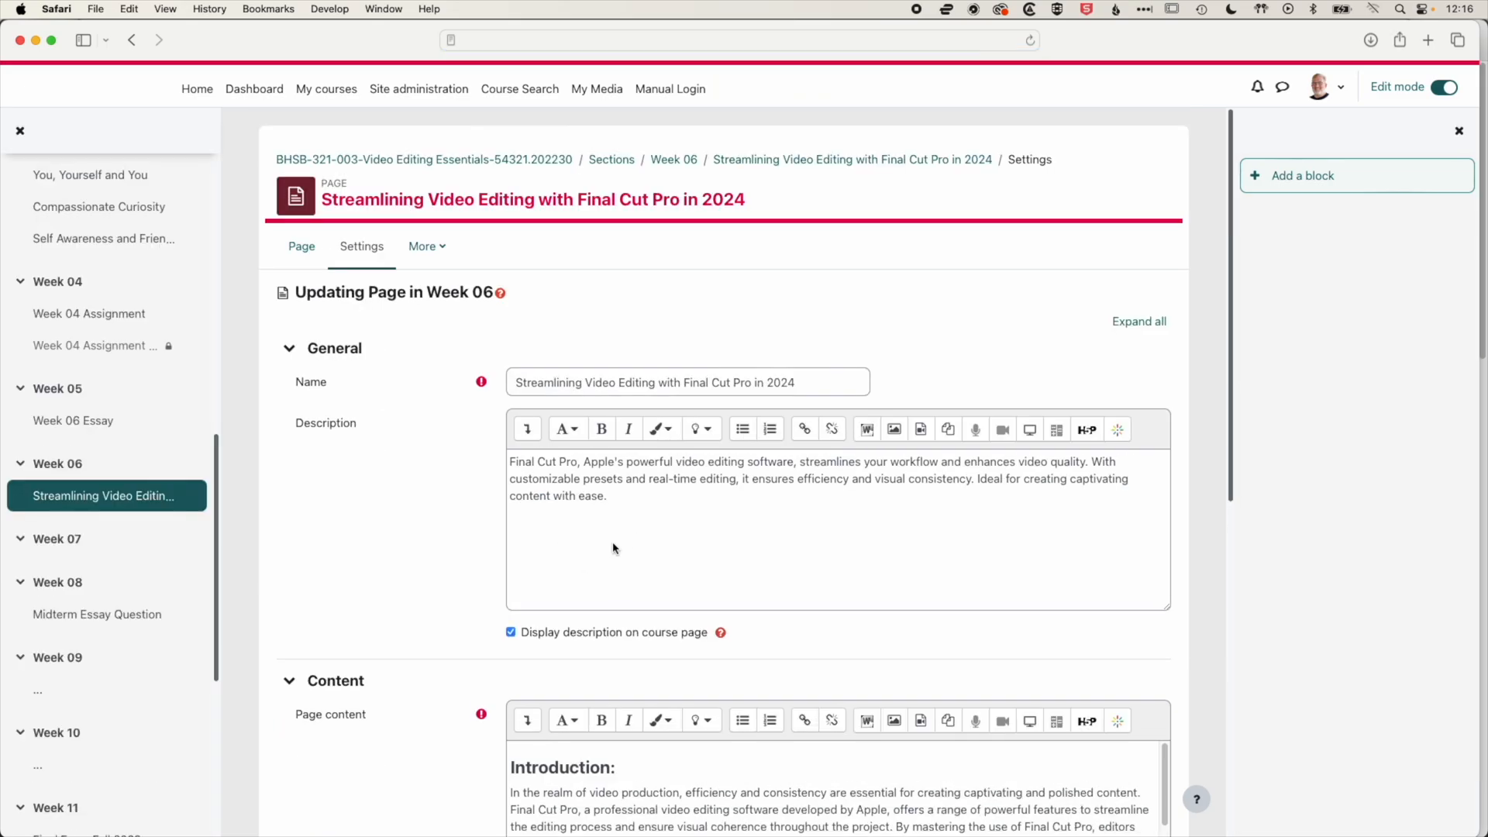
pyautogui.scroll(-6, 587, 546)
pyautogui.scroll(1, 589, 554)
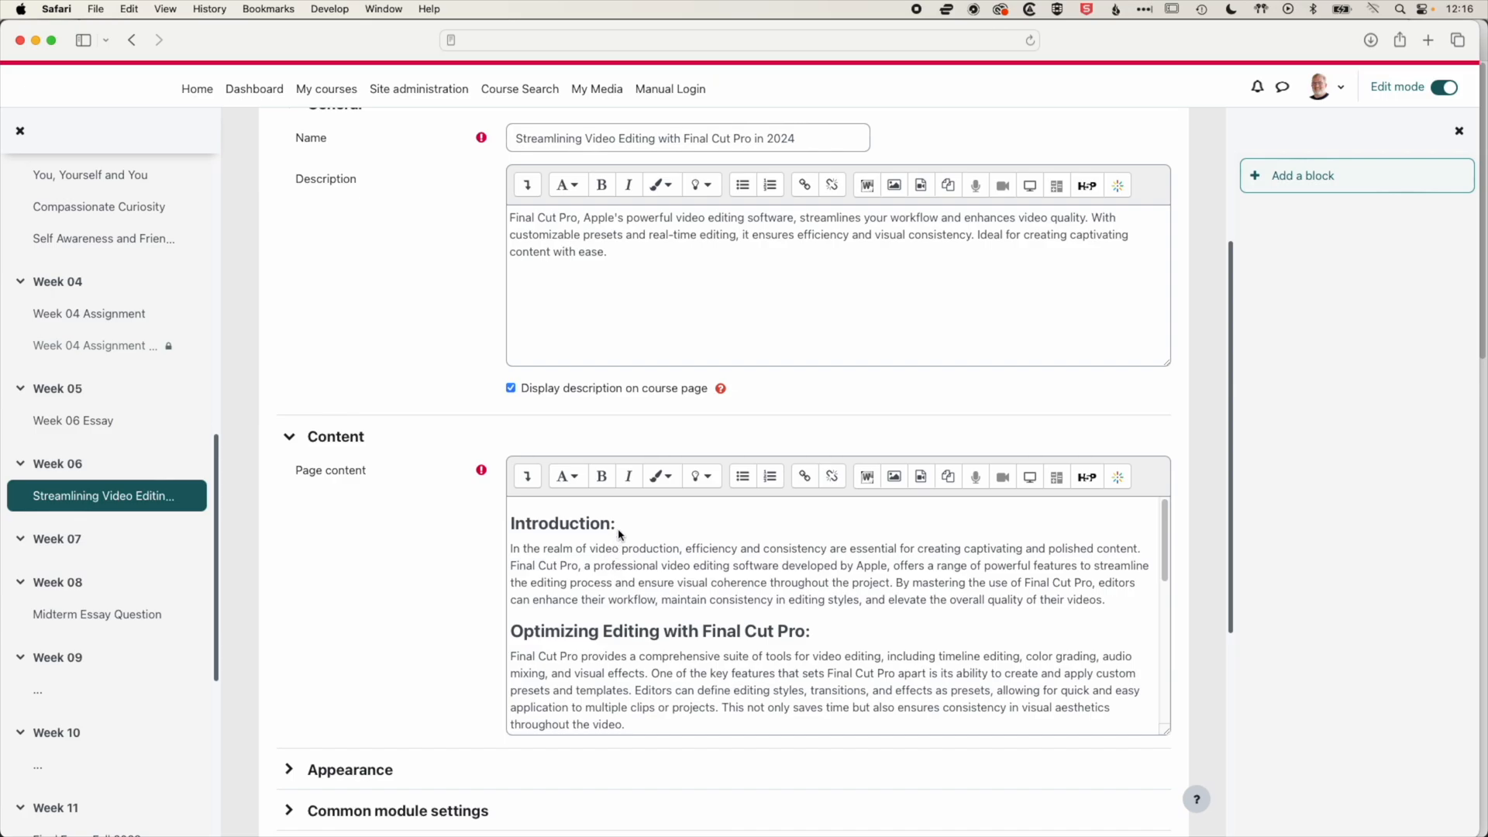
pyautogui.moveTo(619, 527); pyautogui.dragTo(509, 525)
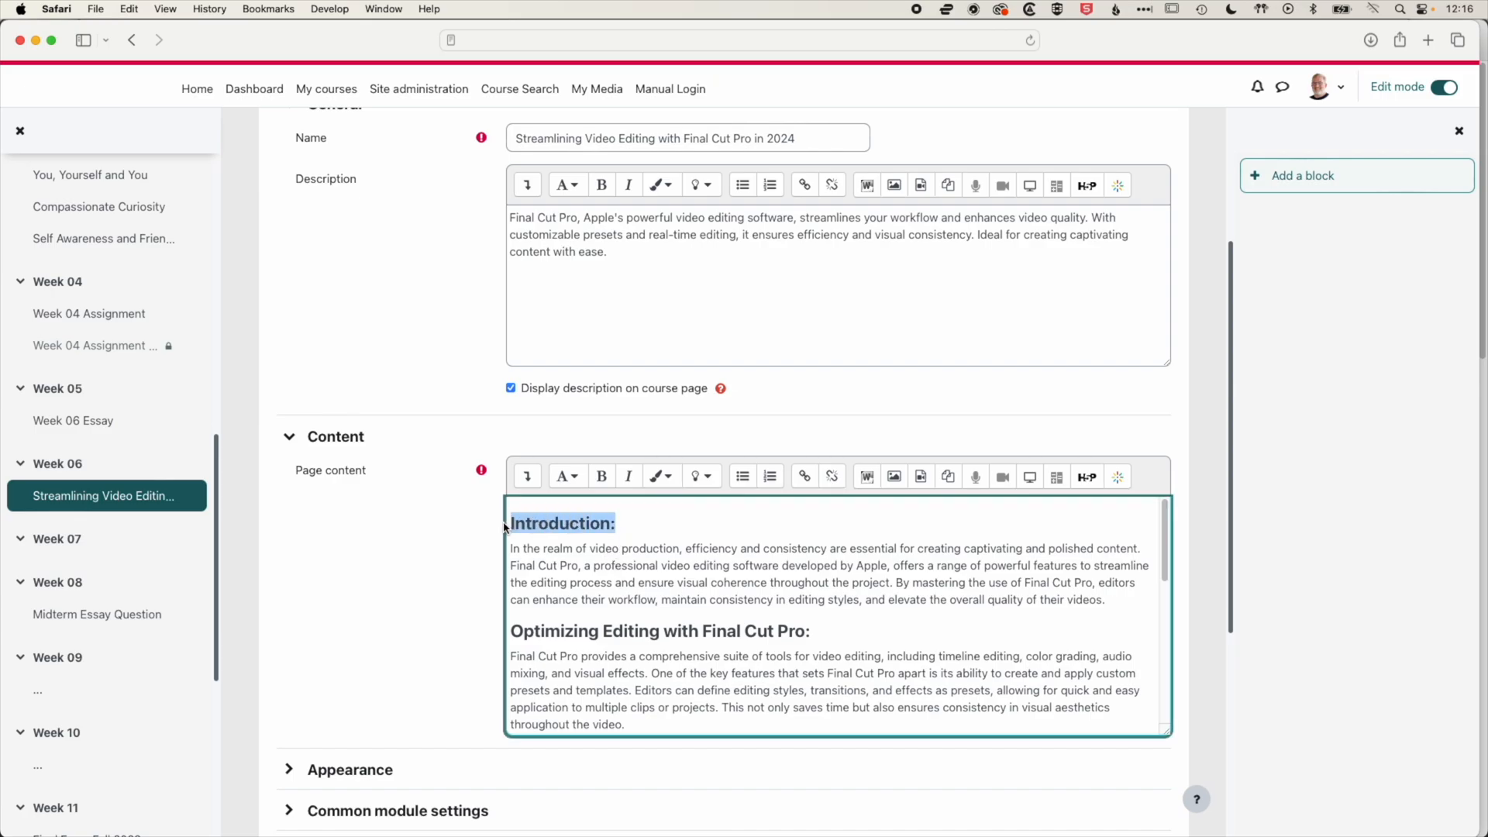
pyautogui.click(673, 478)
pyautogui.click(719, 522)
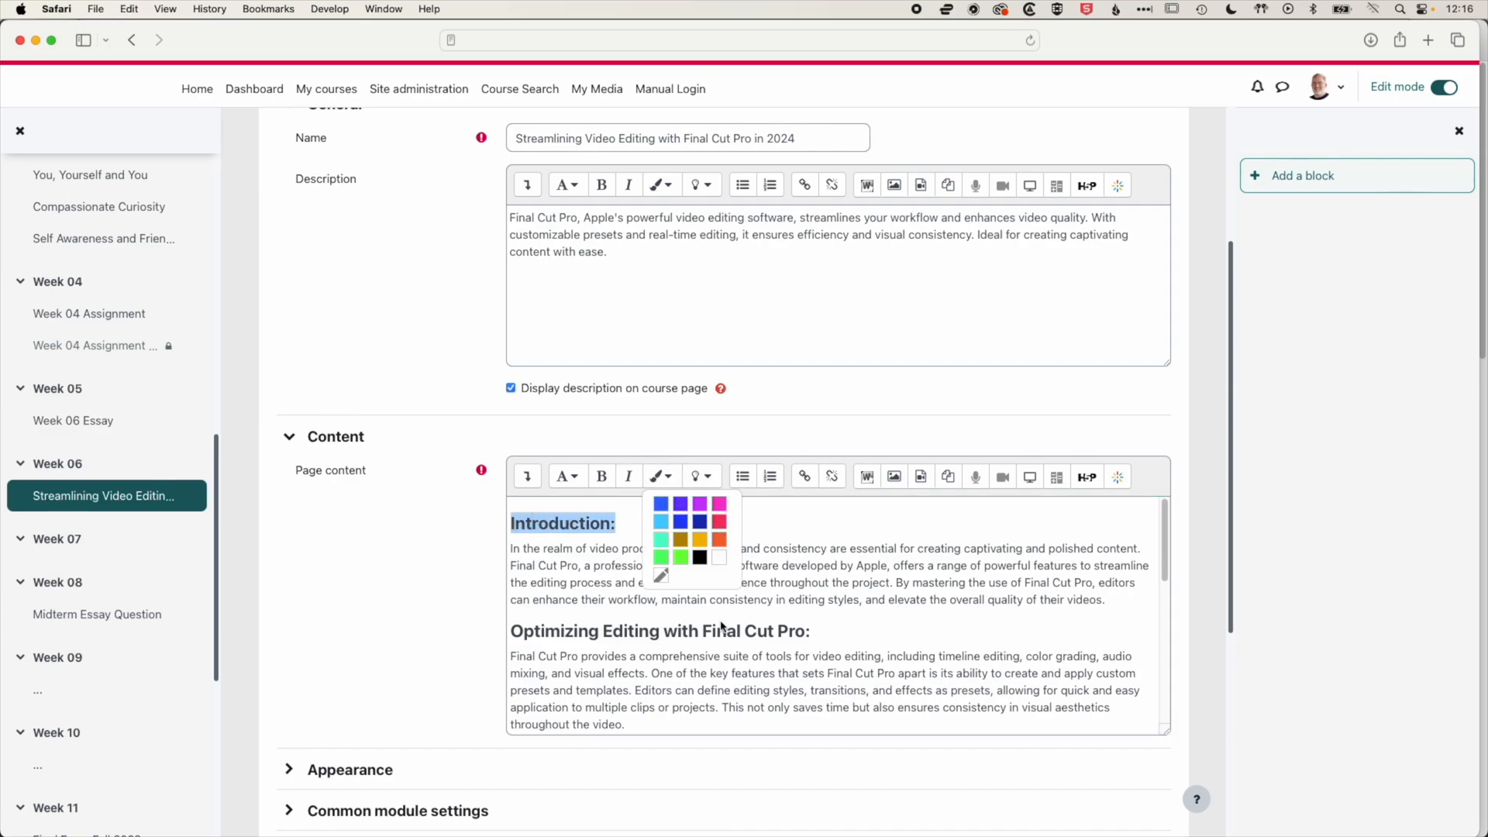
# - Apply the same red font colour to the "Optimizing Editing with Final Cut Pro:" and "Benefits of Using Final Cut Pro:" headings
pyautogui.click(819, 633)
pyautogui.moveTo(820, 633); pyautogui.dragTo(512, 631)
pyautogui.click(673, 478)
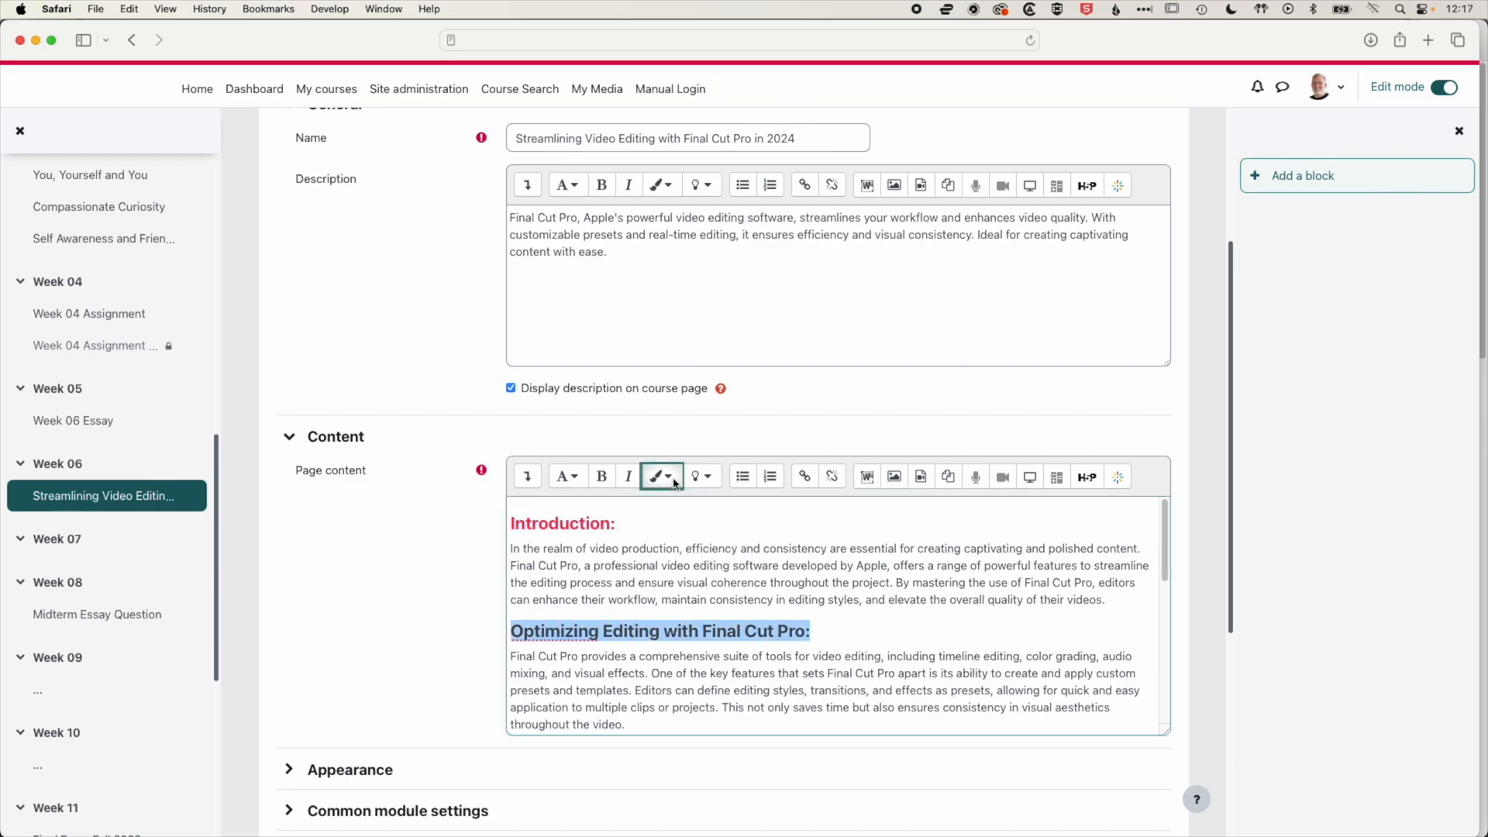
pyautogui.click(719, 522)
pyautogui.scroll(-3, 779, 668)
pyautogui.moveTo(780, 669); pyautogui.dragTo(508, 665)
pyautogui.click(673, 478)
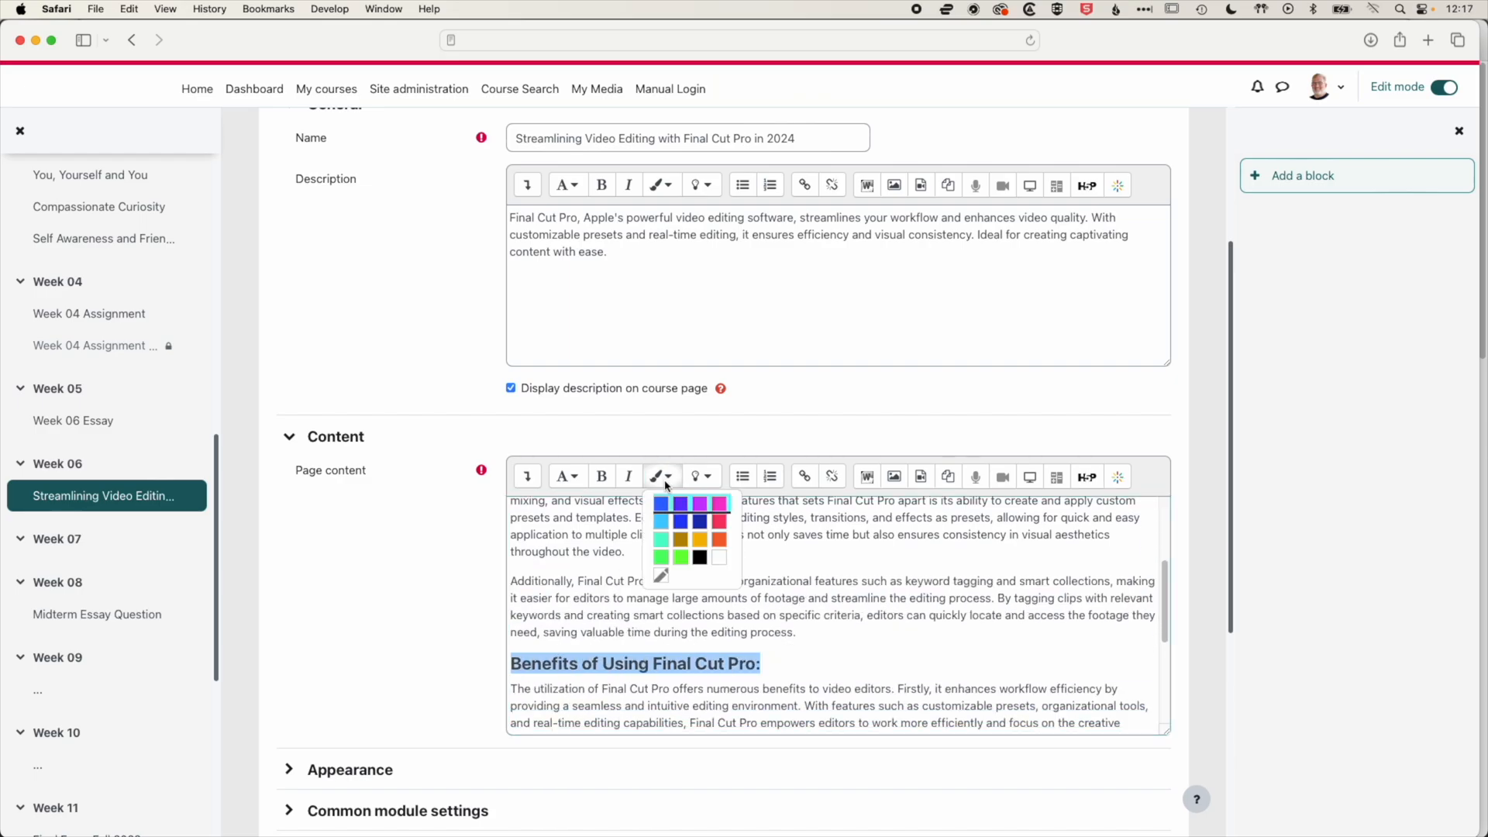
pyautogui.click(719, 521)
pyautogui.click(818, 628)
pyautogui.scroll(-4, 818, 627)
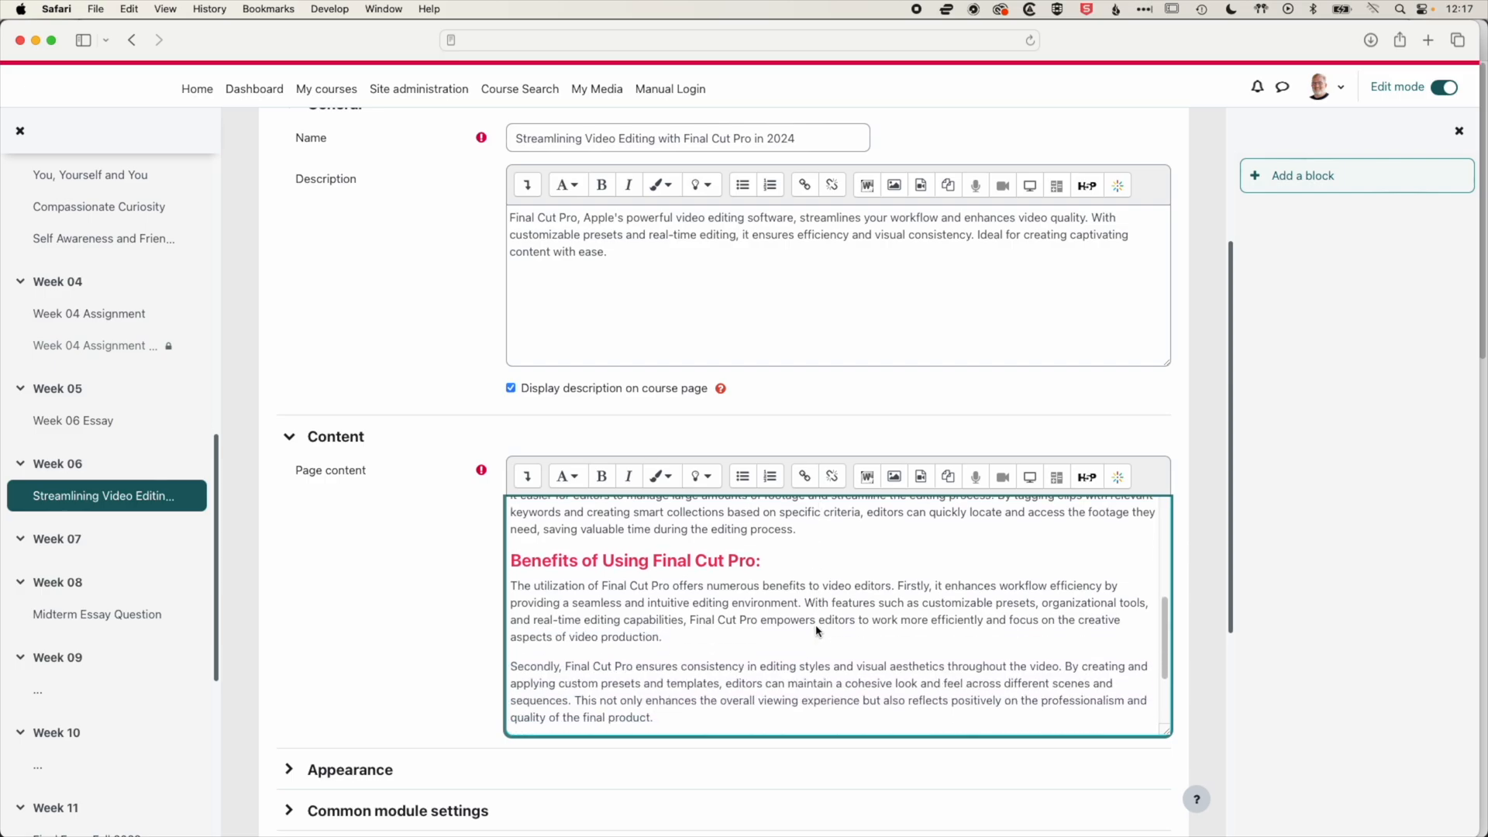
pyautogui.scroll(3, 818, 629)
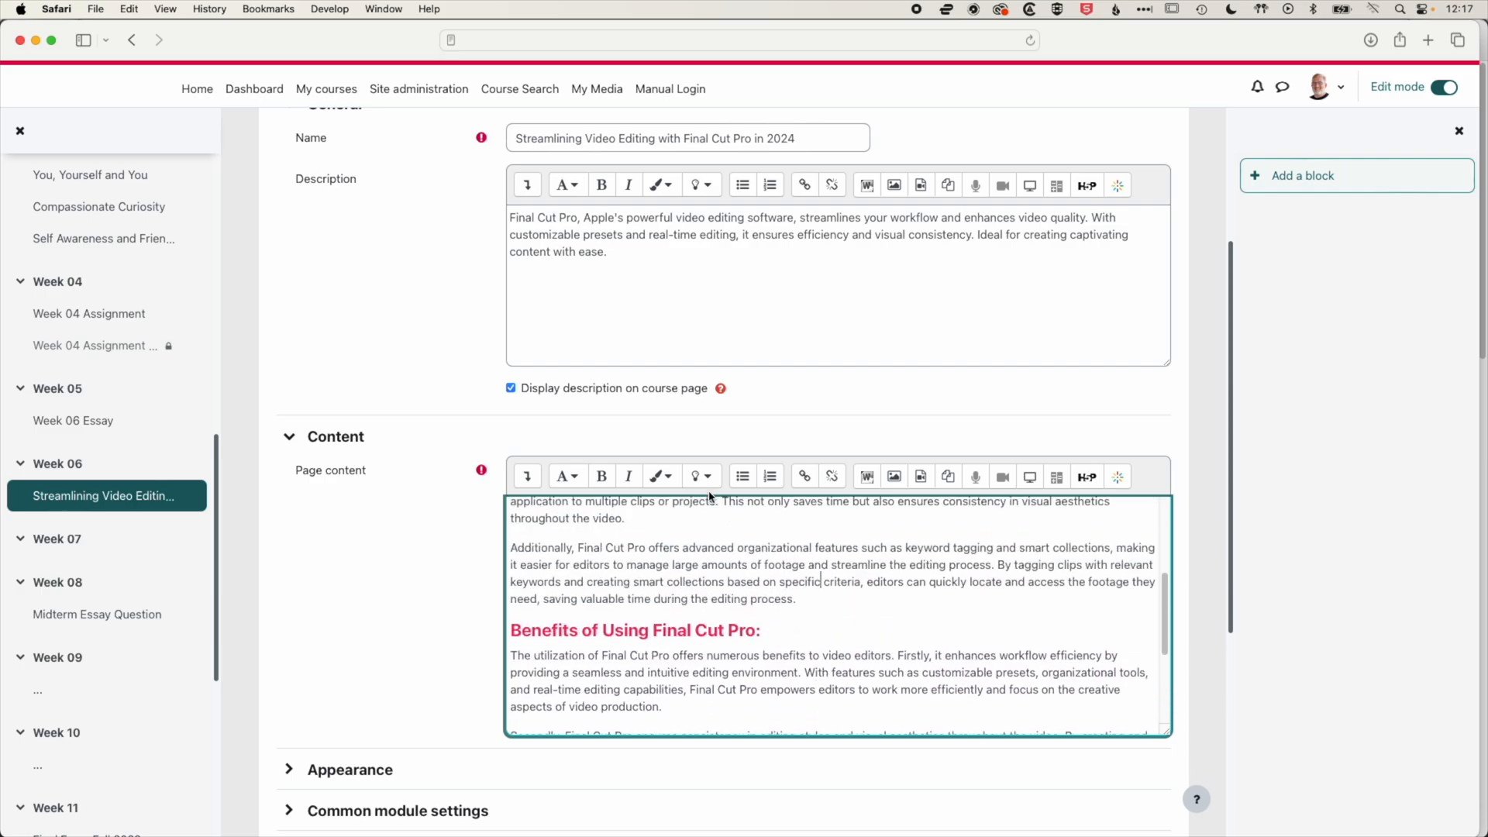
pyautogui.scroll(5, 683, 595)
pyautogui.scroll(1, 683, 595)
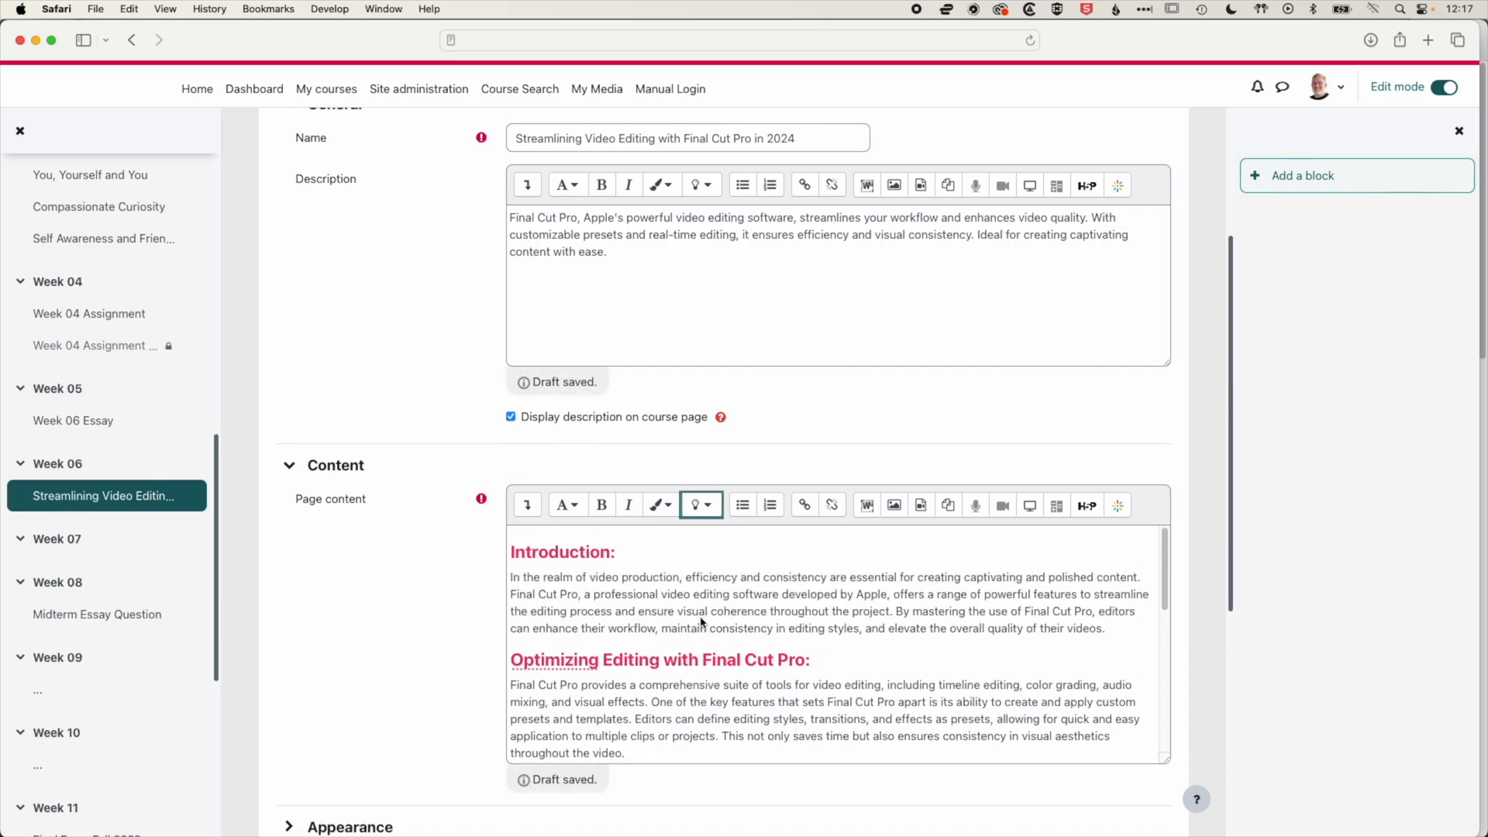
# - Highlight the phrase "ensure visual coherence" in the introduction paragraph of the page content in yellow
pyautogui.scroll(-3, 372, 631)
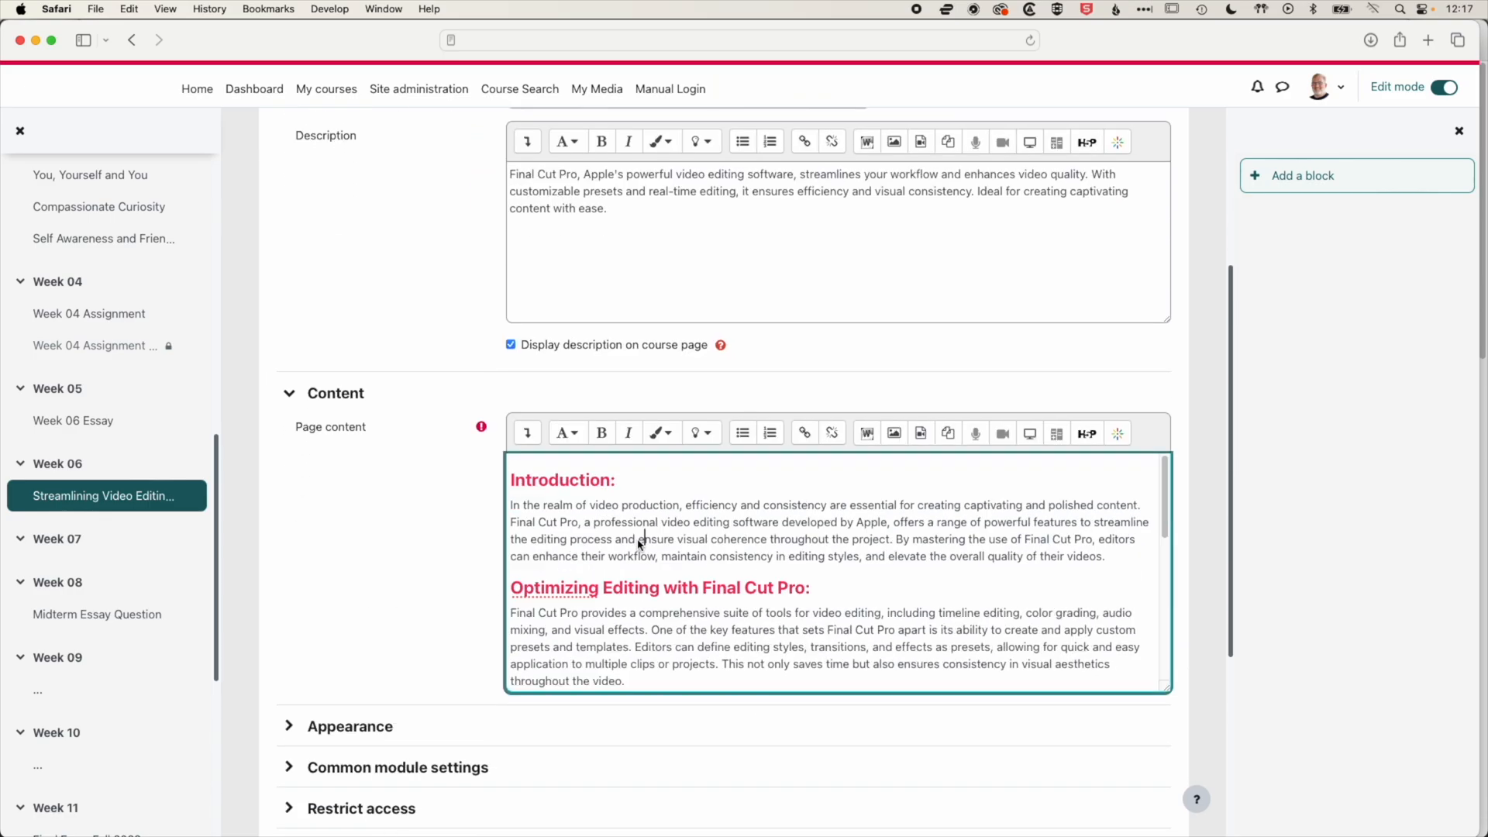
pyautogui.moveTo(639, 540); pyautogui.dragTo(763, 543)
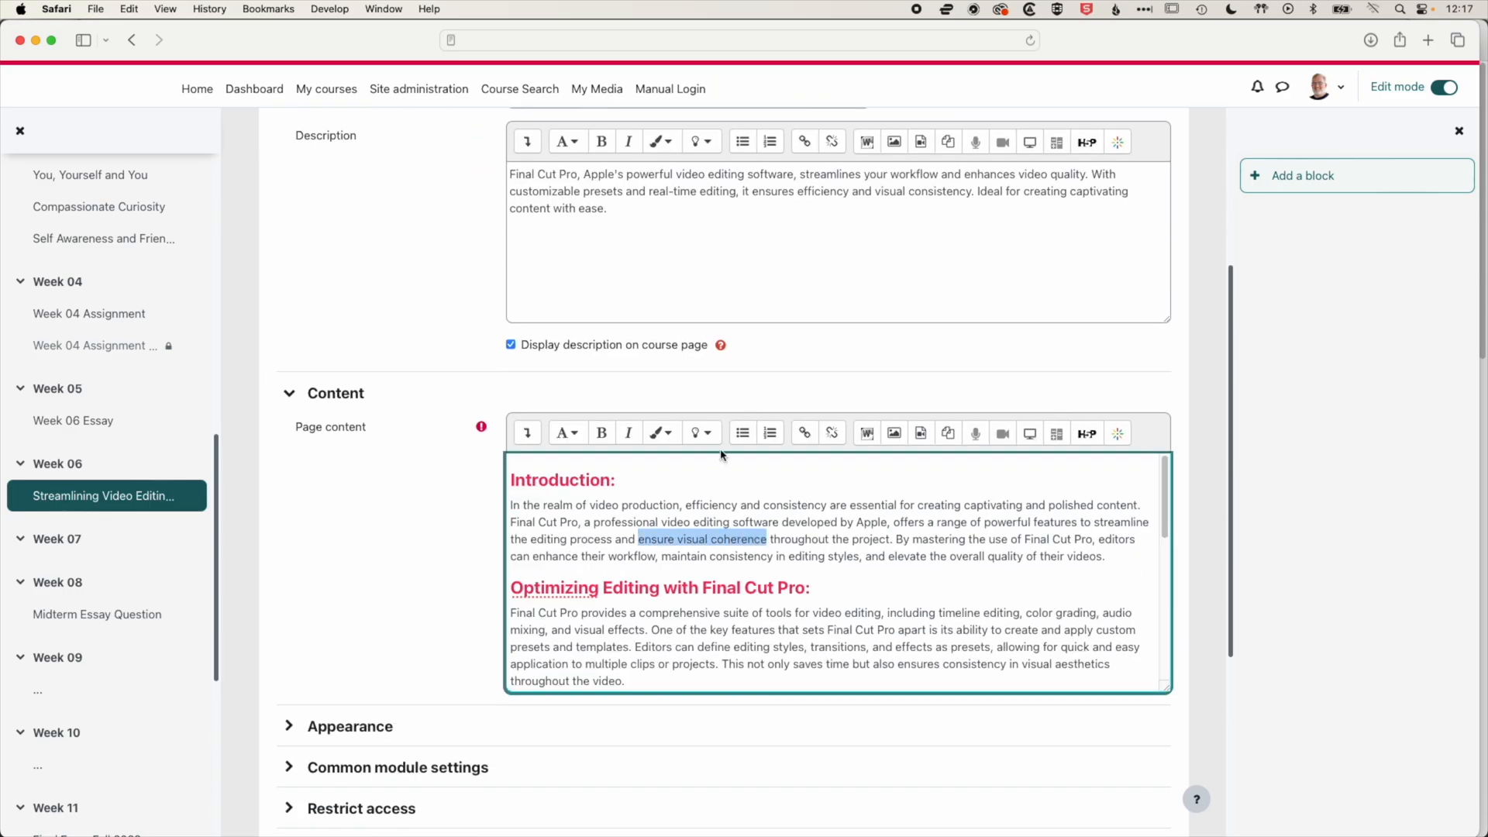
pyautogui.click(705, 434)
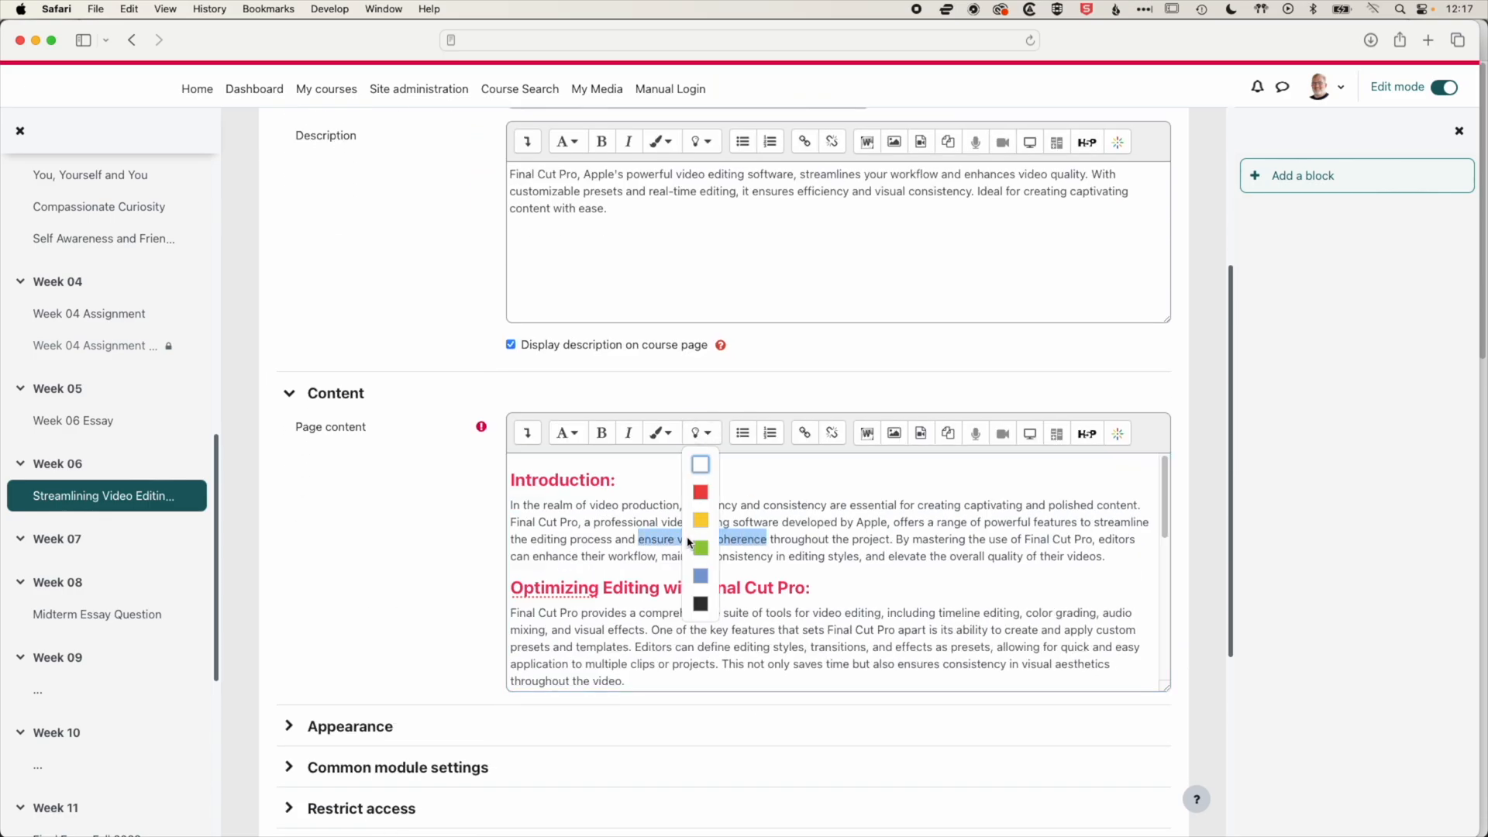
pyautogui.click(700, 520)
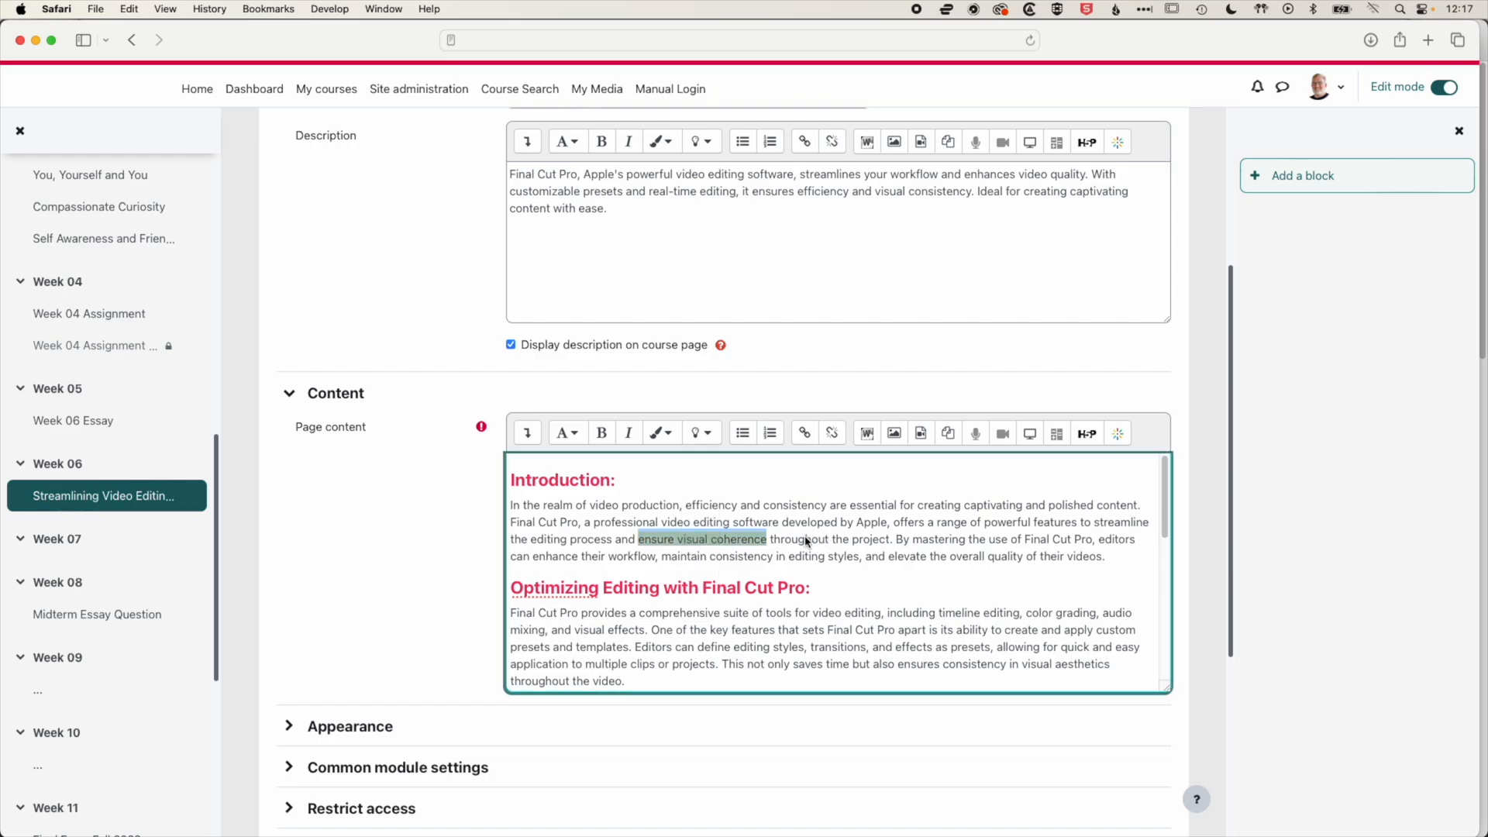
pyautogui.click(806, 541)
# - Highlight the phrase "manage large amounts" in the paragraph above the benefits heading in yellow
pyautogui.scroll(-3, 712, 605)
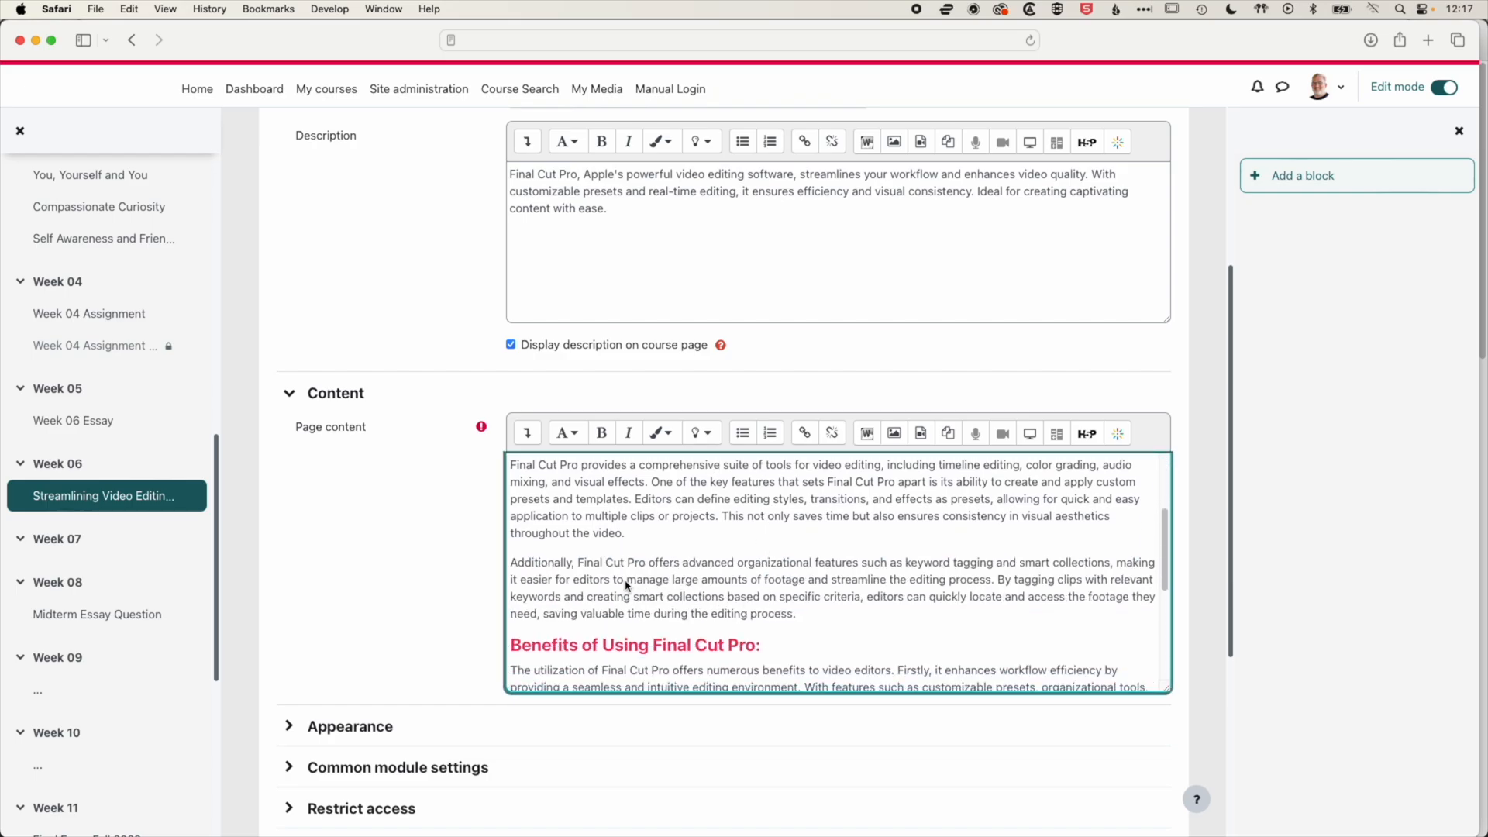
pyautogui.moveTo(629, 584); pyautogui.dragTo(750, 583)
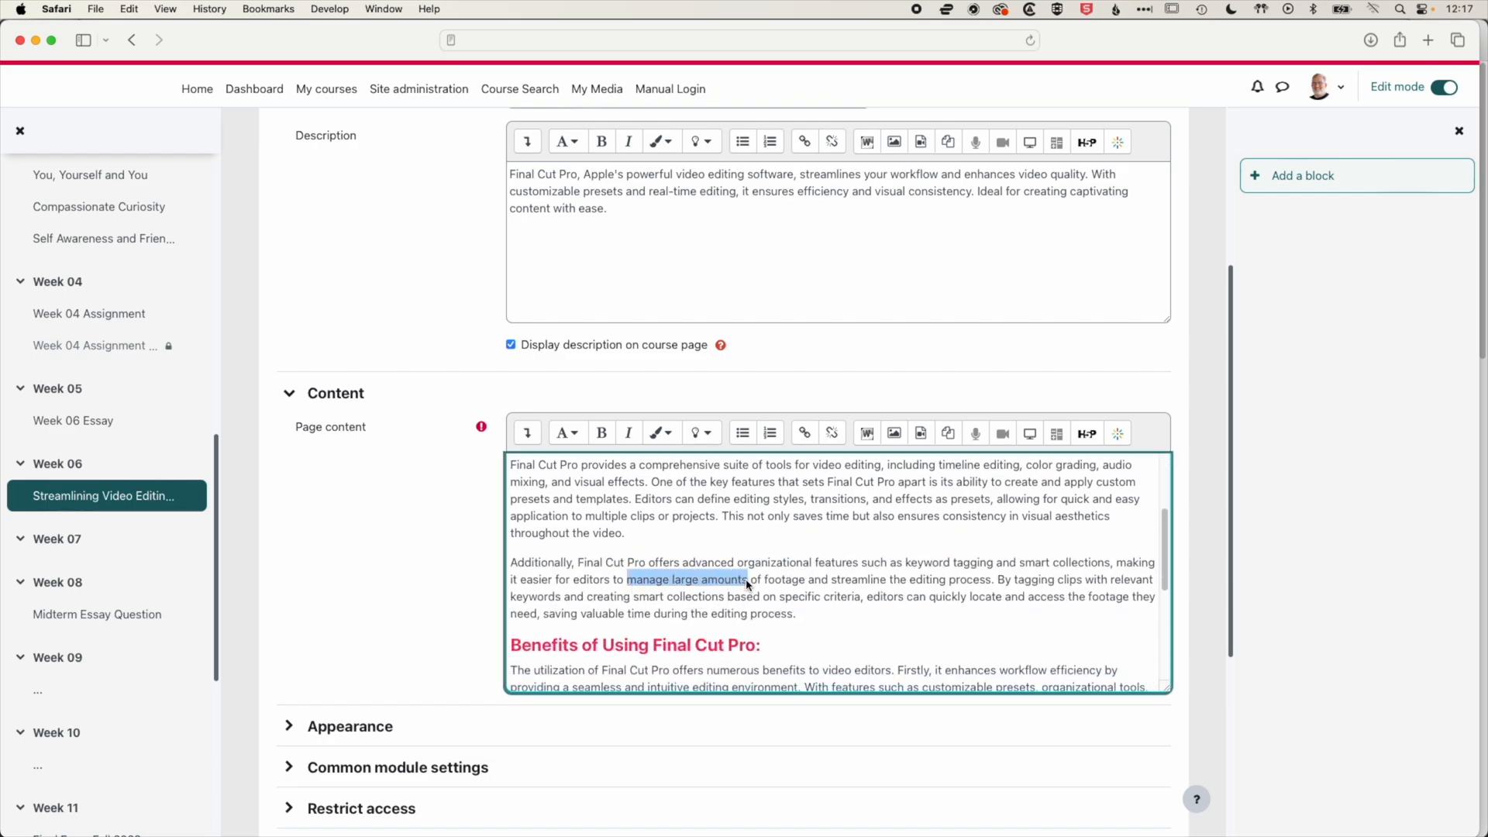
pyautogui.click(705, 434)
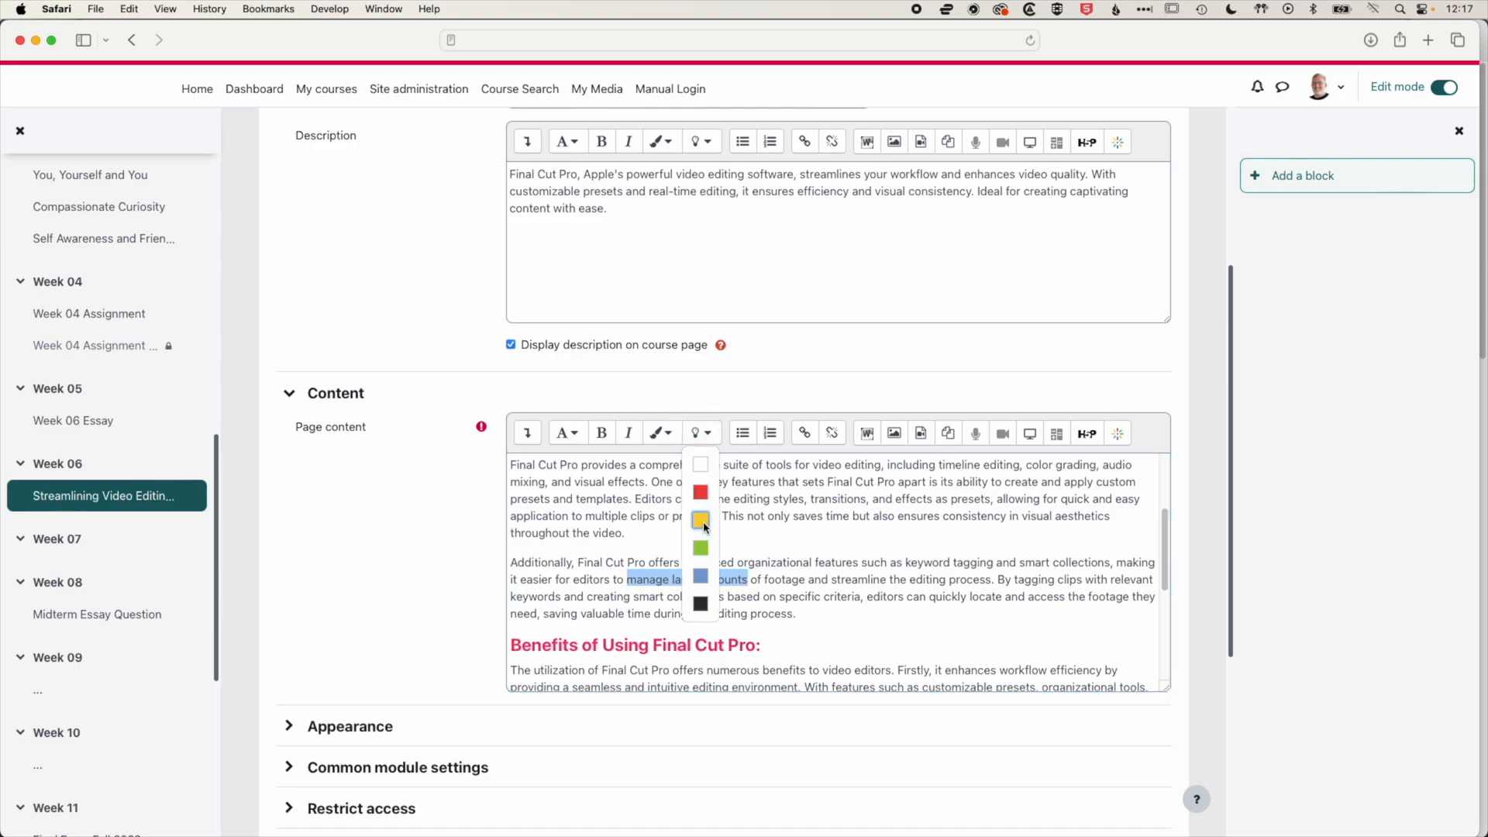
pyautogui.click(789, 588)
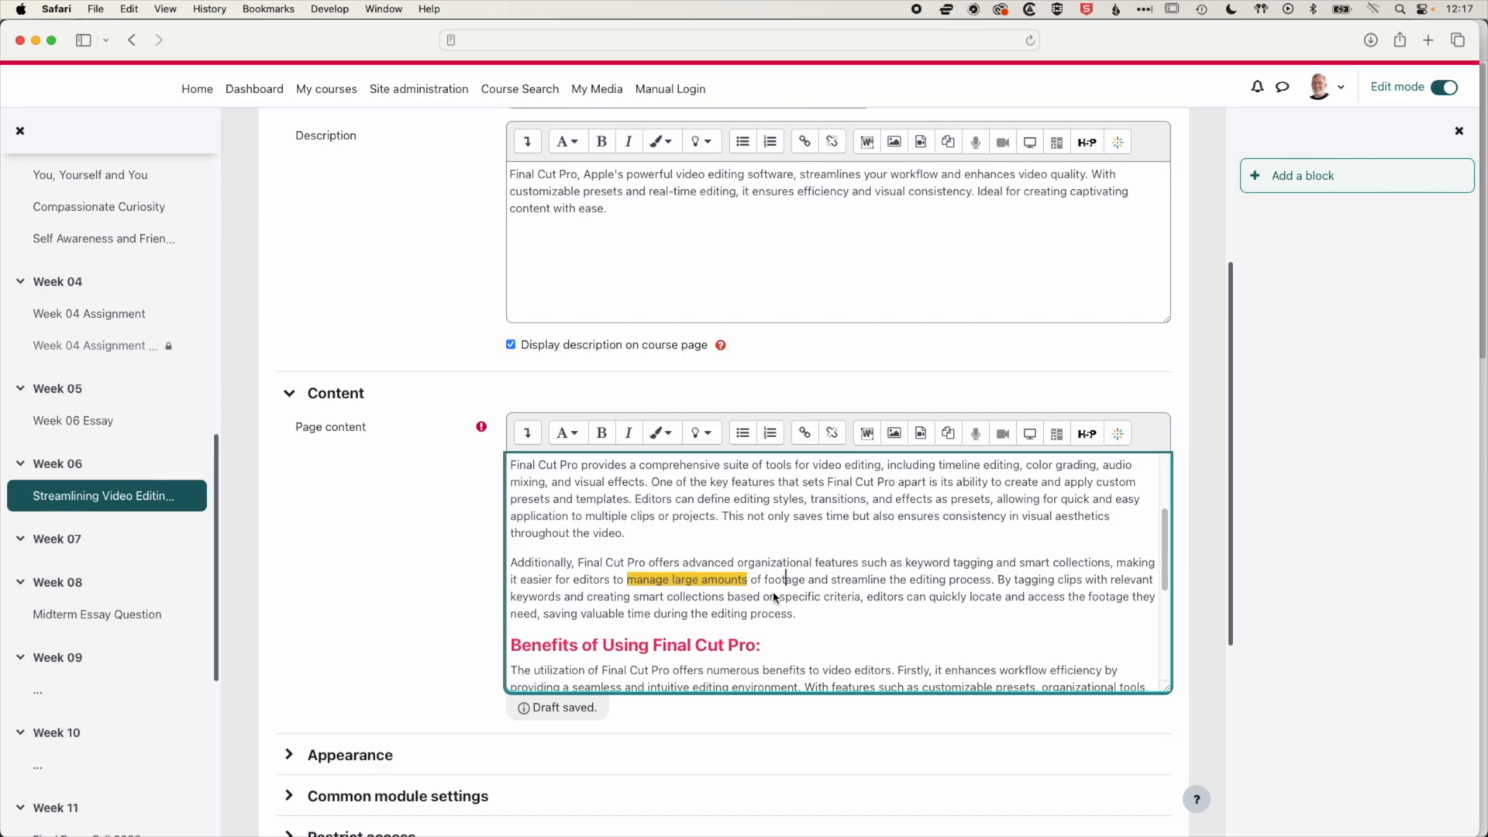
# - Add the line "Feature of Final Cut Pro" at the end of the page content and paste the copied feature descriptions below it
pyautogui.scroll(-5, 775, 612)
pyautogui.scroll(-2, 755, 632)
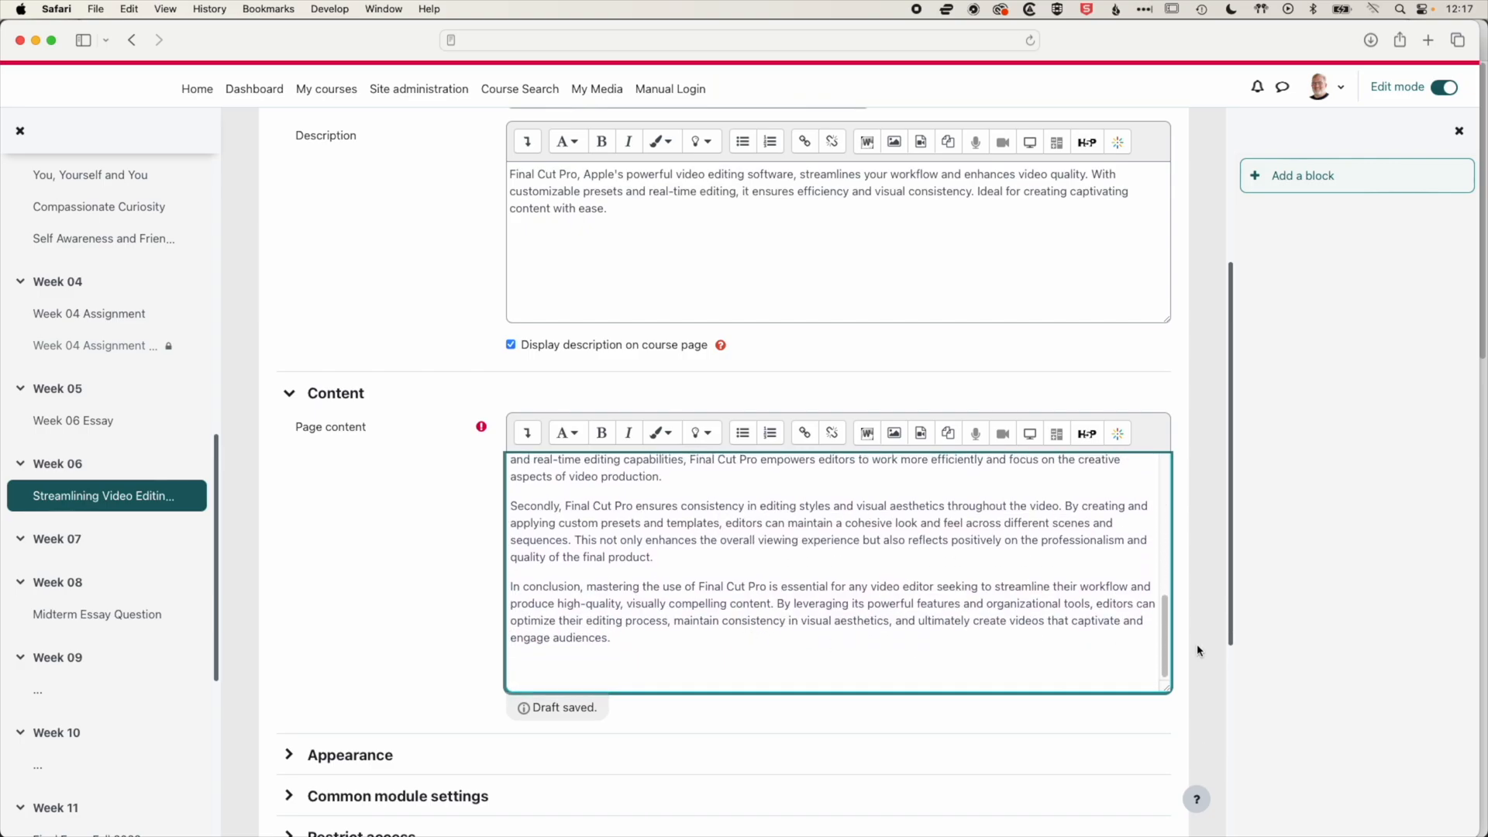
pyautogui.click(529, 632)
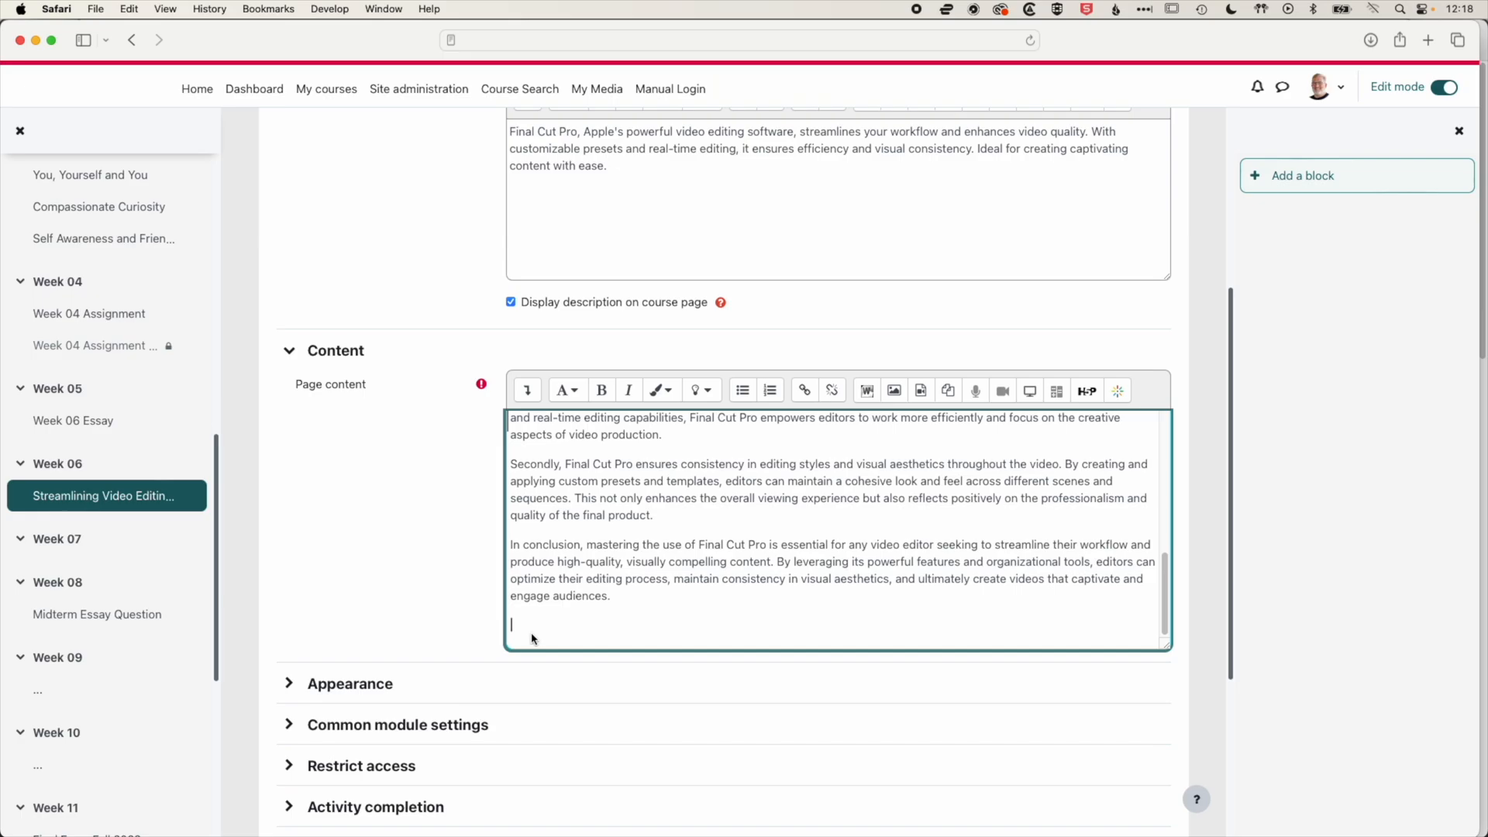
pyautogui.write('FEa')
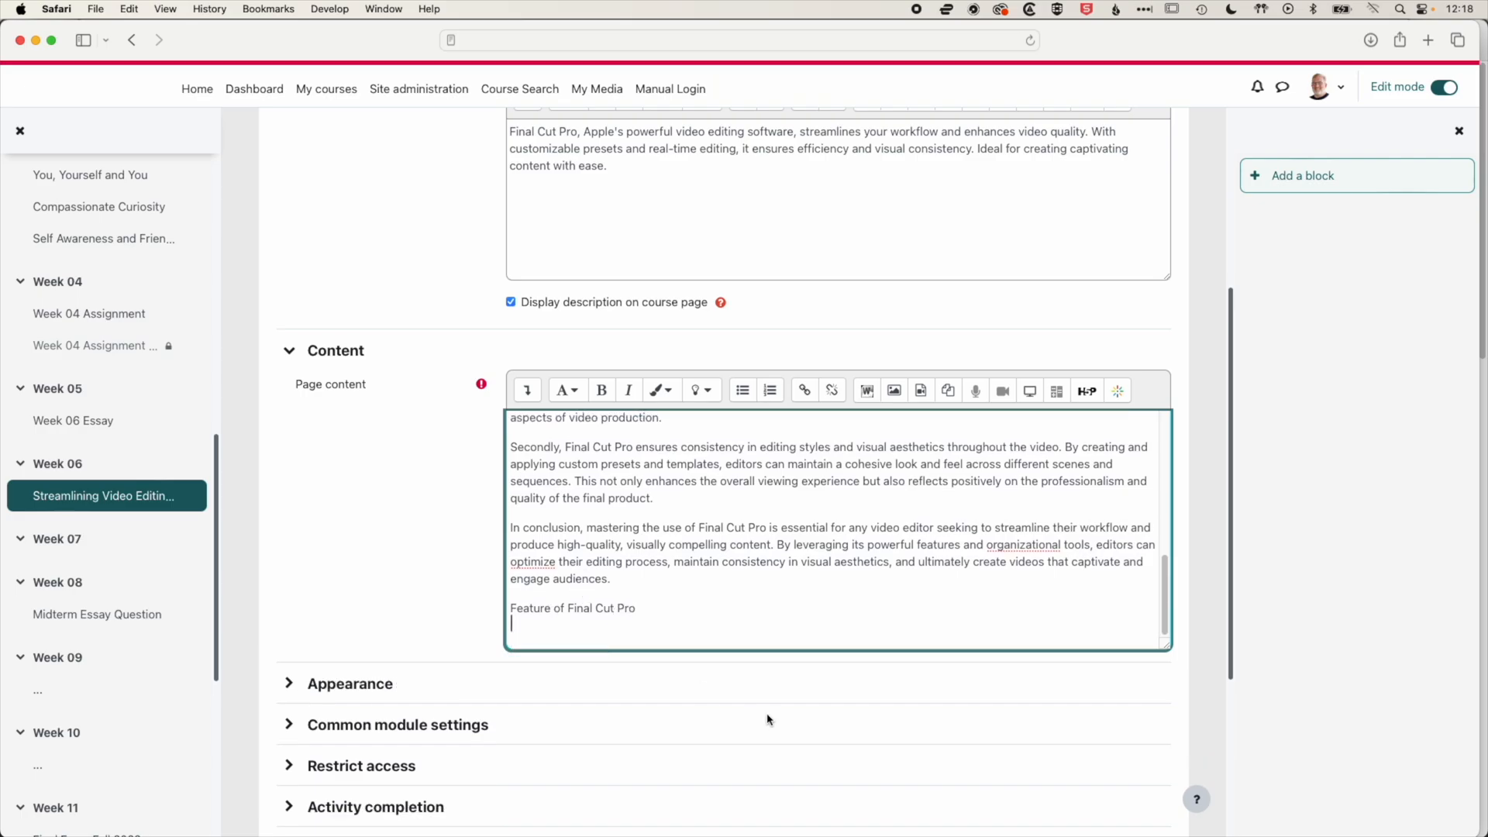
pyautogui.press('super+v')
pyautogui.scroll(10, 698, 530)
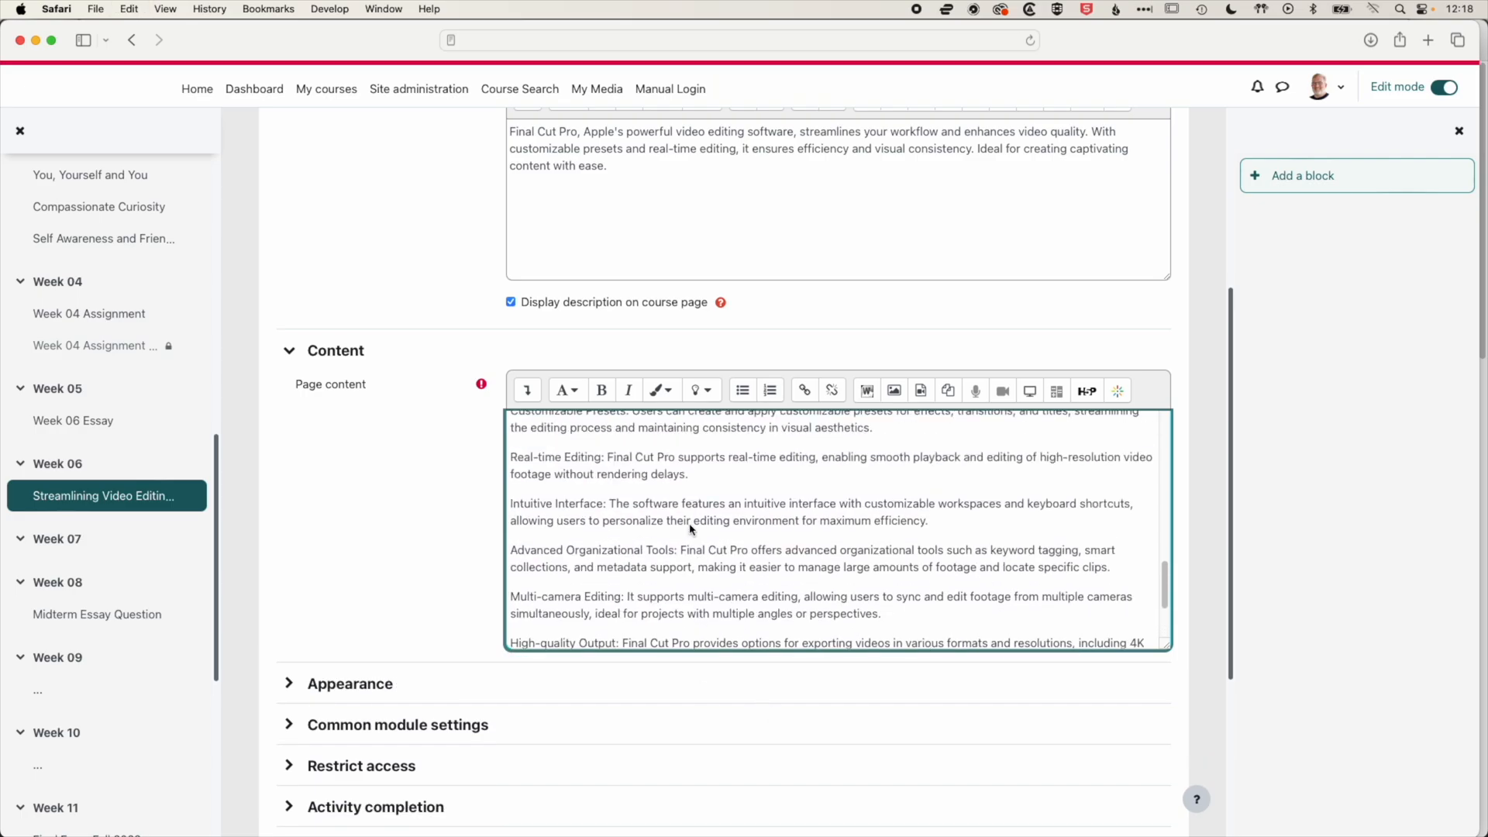
# - Insert a blank line above the "Non-linear Editing" paragraph and correct the new title to "Features of Final Cut Pro"
pyautogui.scroll(1, 647, 532)
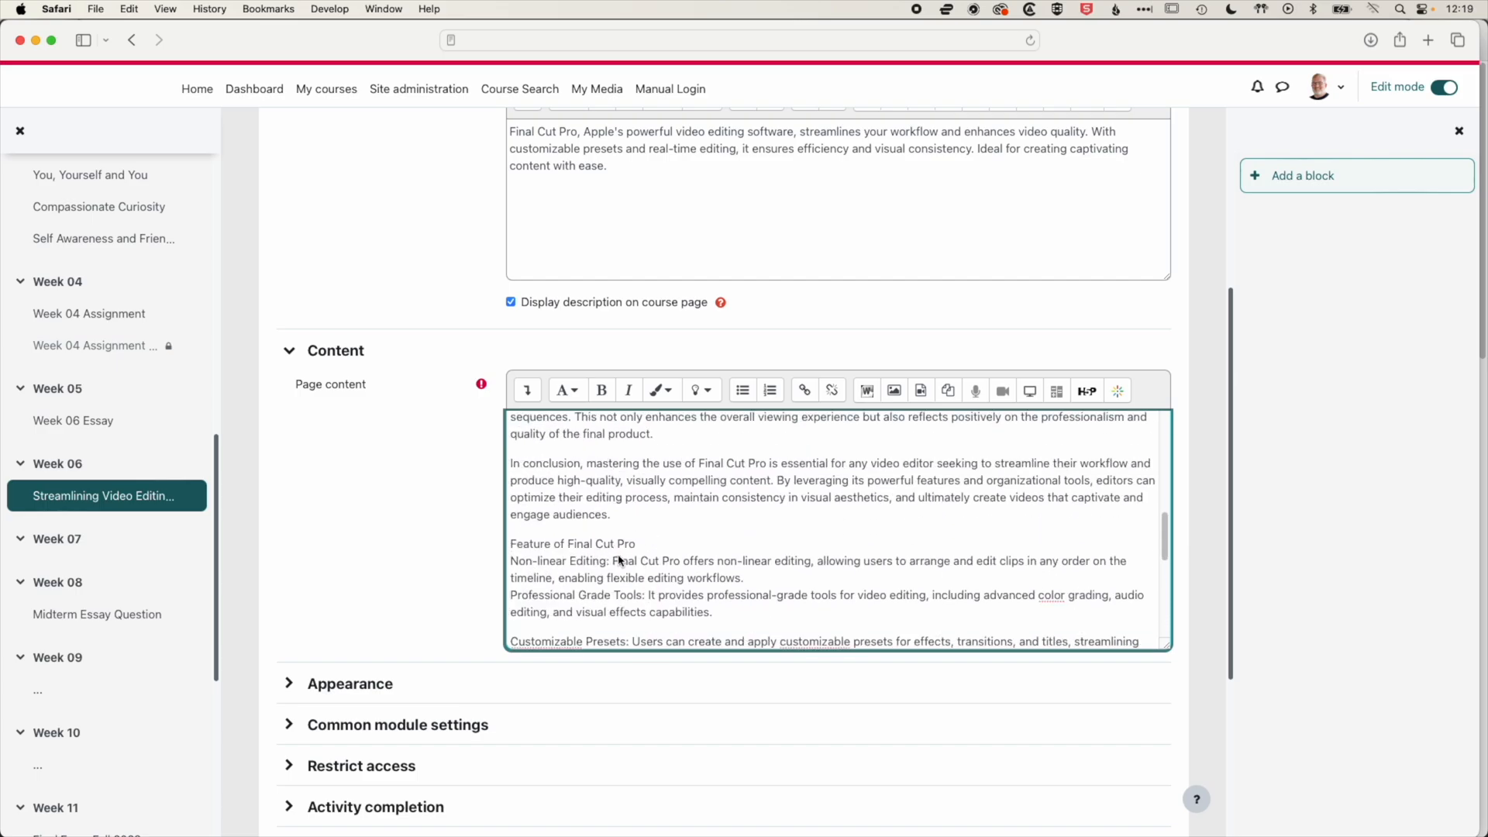
pyautogui.press('Return')
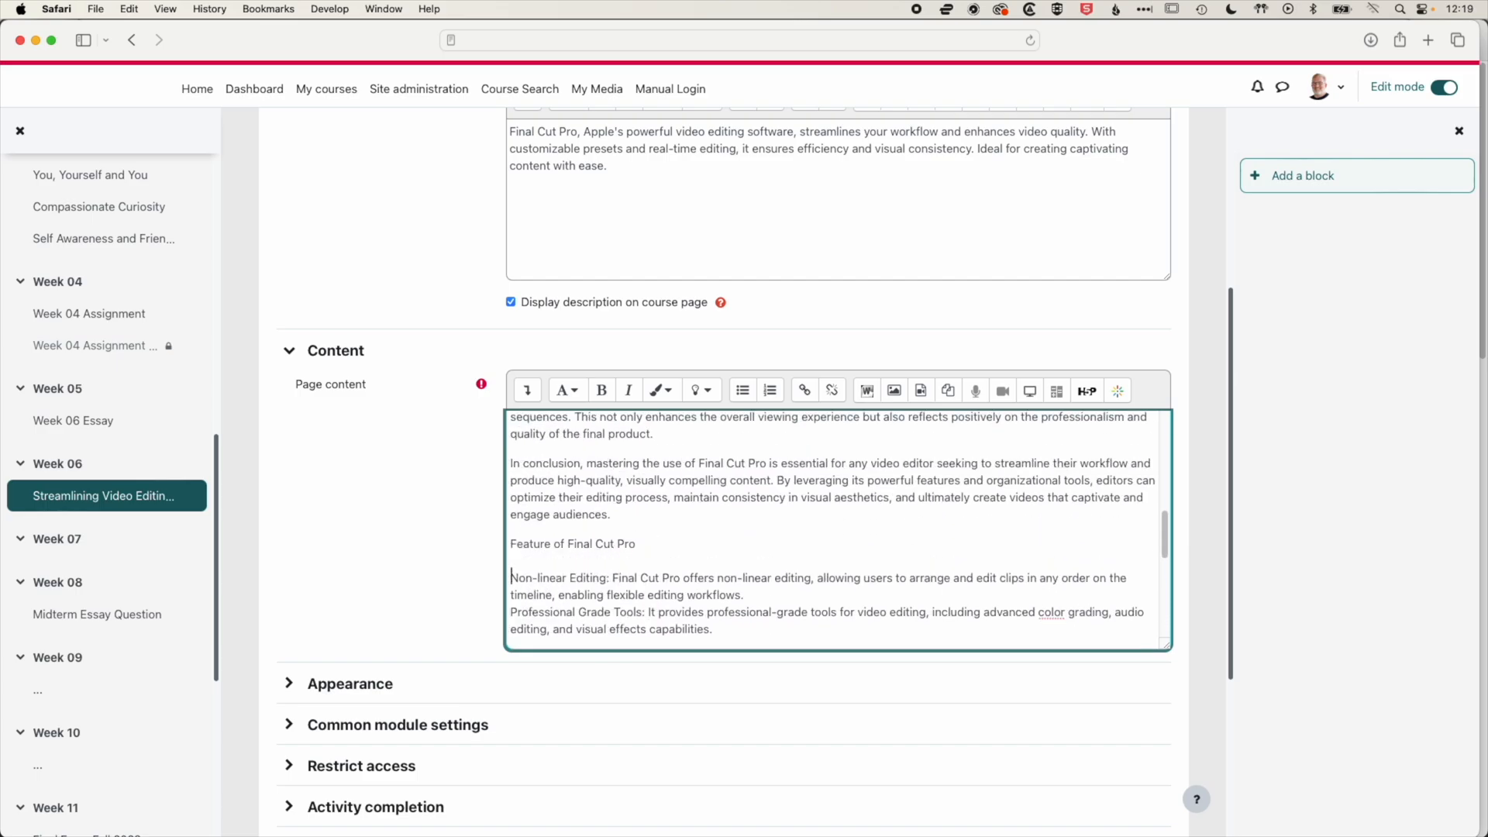
pyautogui.click(552, 547)
pyautogui.write('s')
# - Format all feature paragraphs from "Non-linear Editing" to "Constant Updates" as a bulleted list and switch it to a numbered list
pyautogui.scroll(-1, 523, 573)
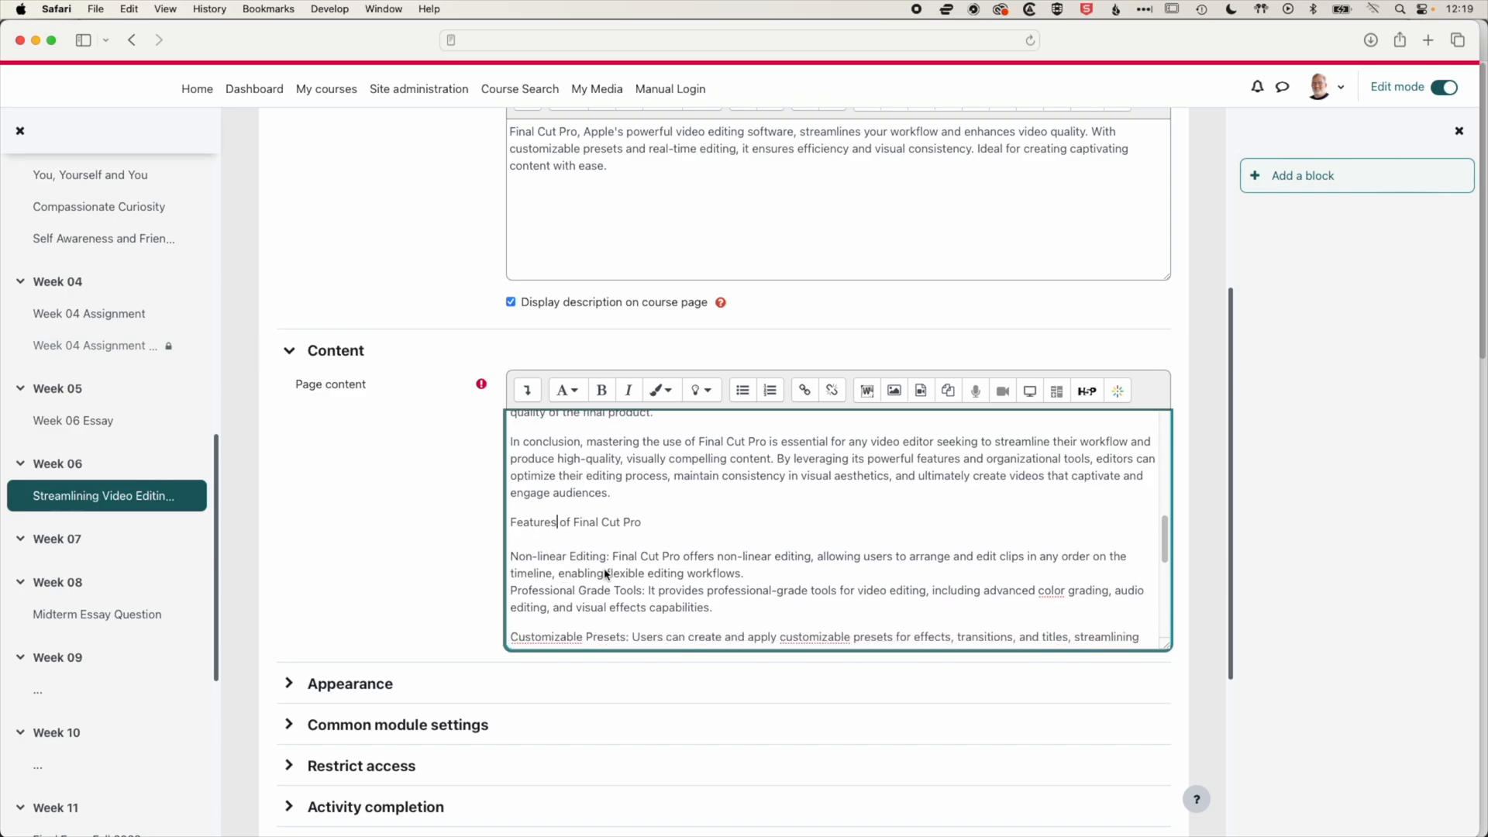
pyautogui.scroll(-5, 606, 574)
pyautogui.click(511, 464)
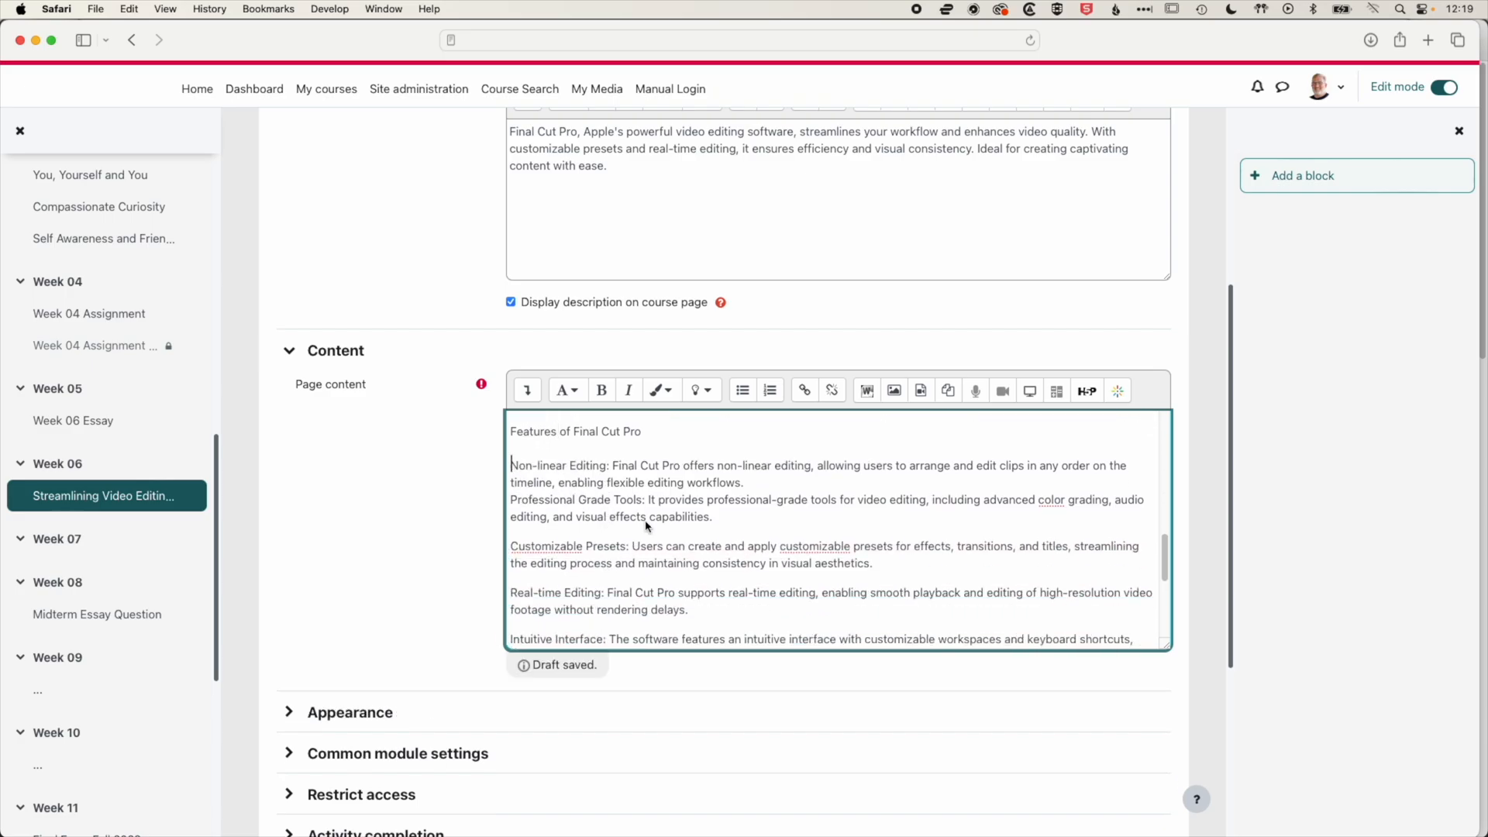
pyautogui.scroll(-6, 651, 529)
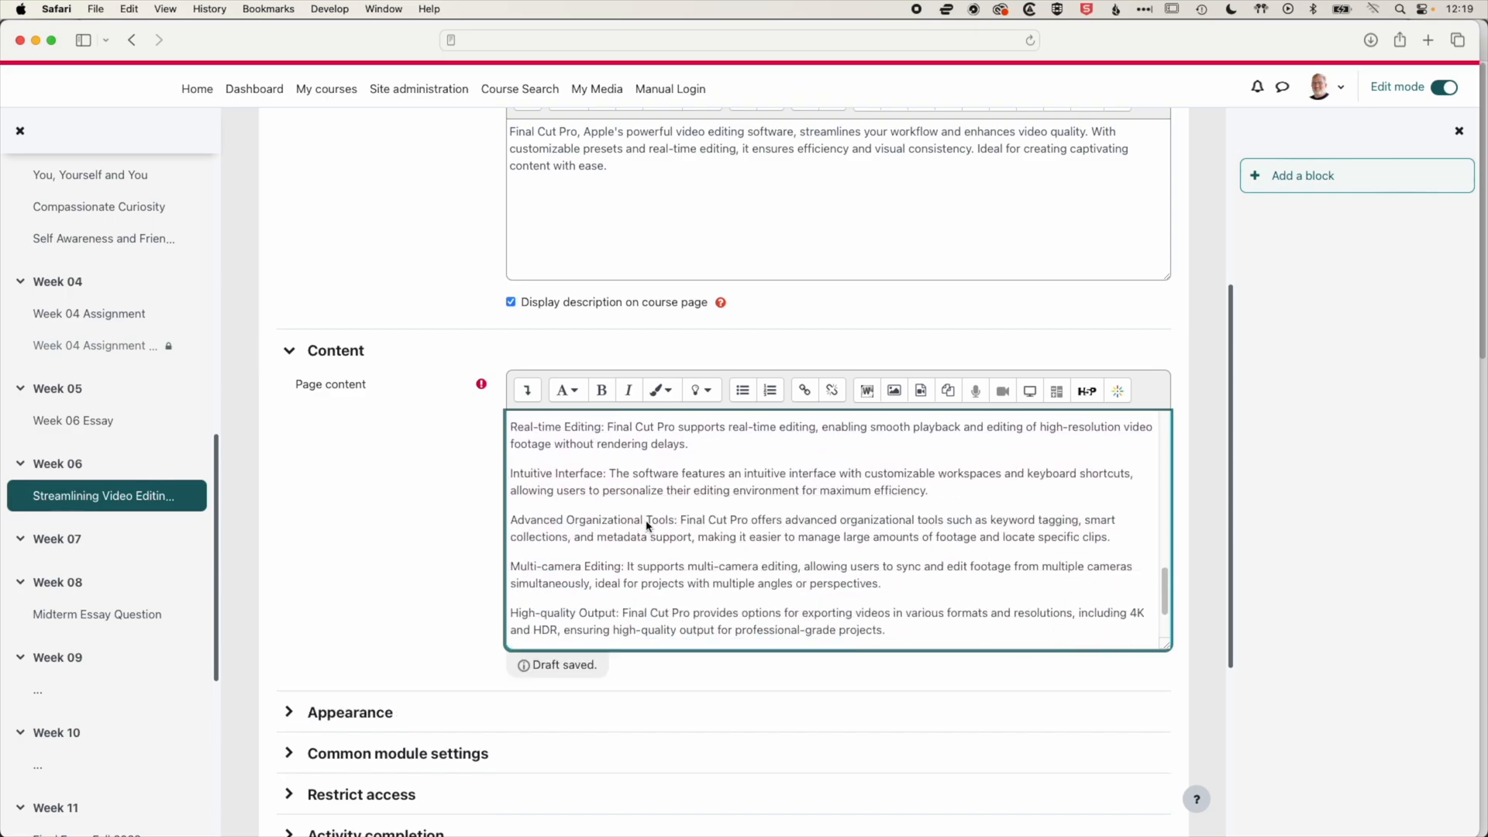
pyautogui.keyDown('shift'); pyautogui.click(1107, 629); pyautogui.keyUp('shift')
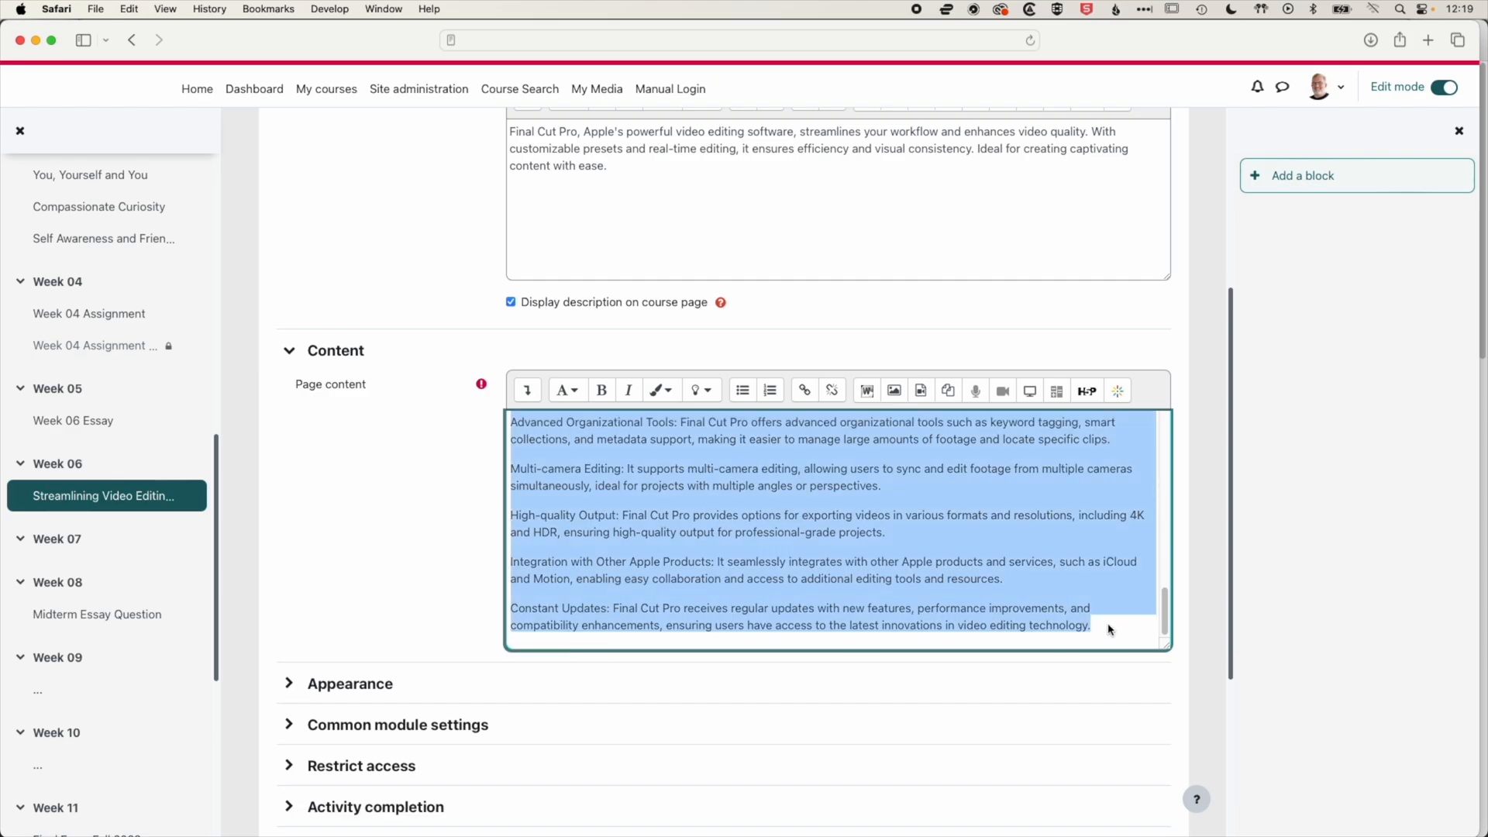
pyautogui.click(743, 390)
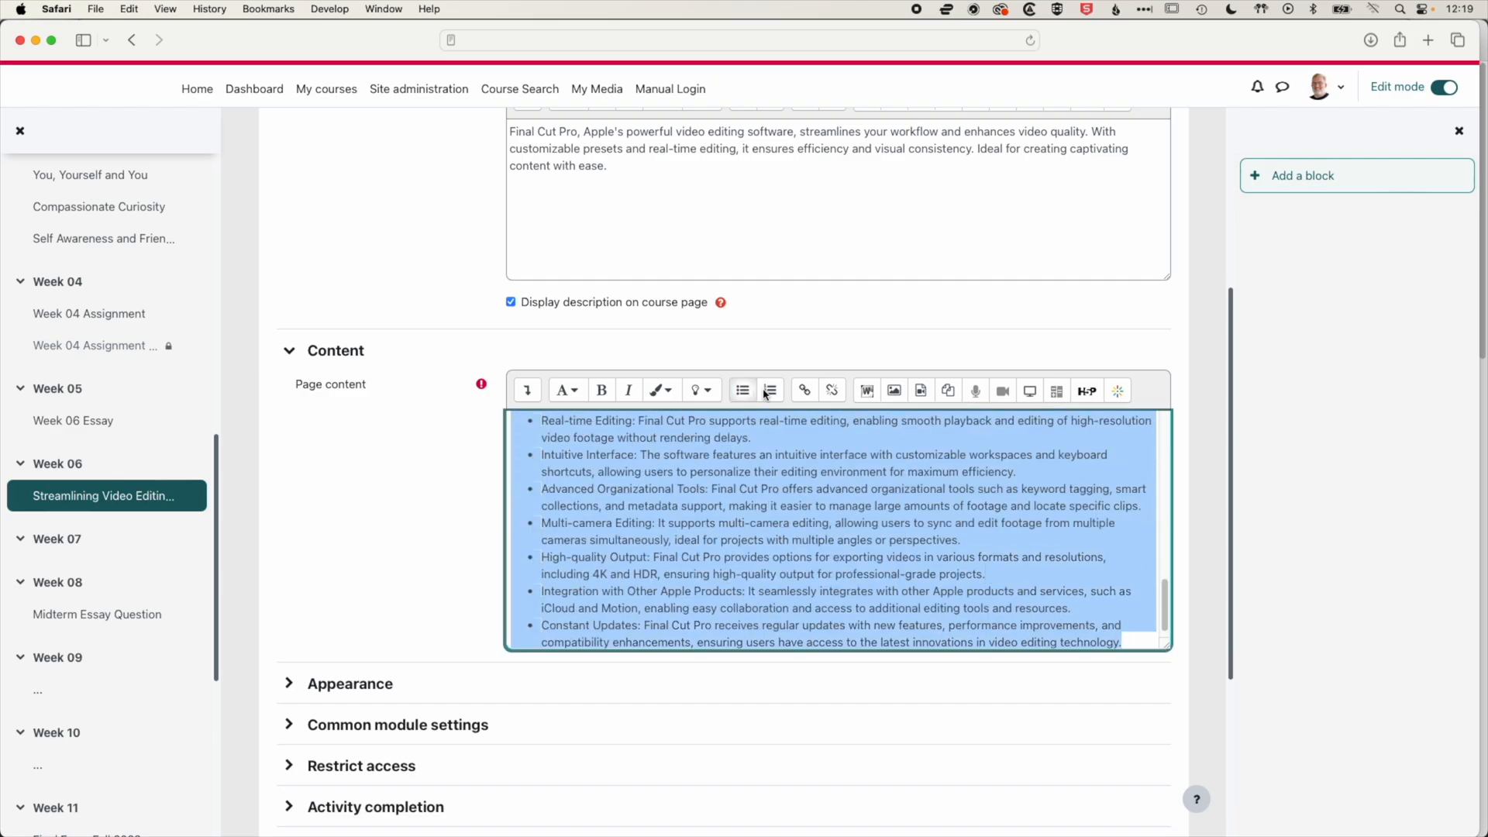
pyautogui.click(771, 390)
pyautogui.scroll(1, 679, 502)
pyautogui.scroll(3, 678, 502)
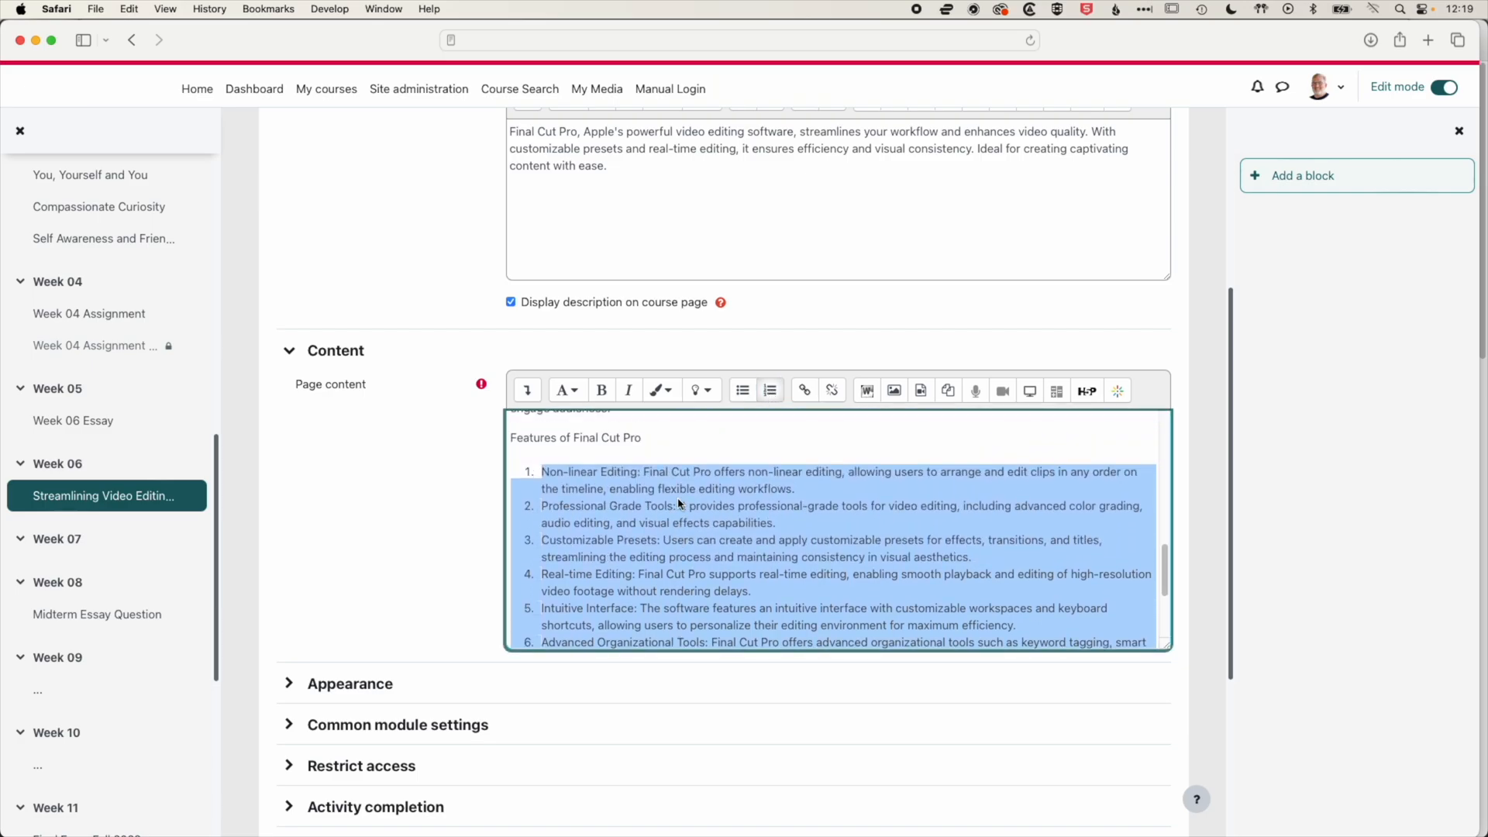
# - Format the "Features of Final Cut Pro" line as a small heading with red font colour
pyautogui.click(555, 446)
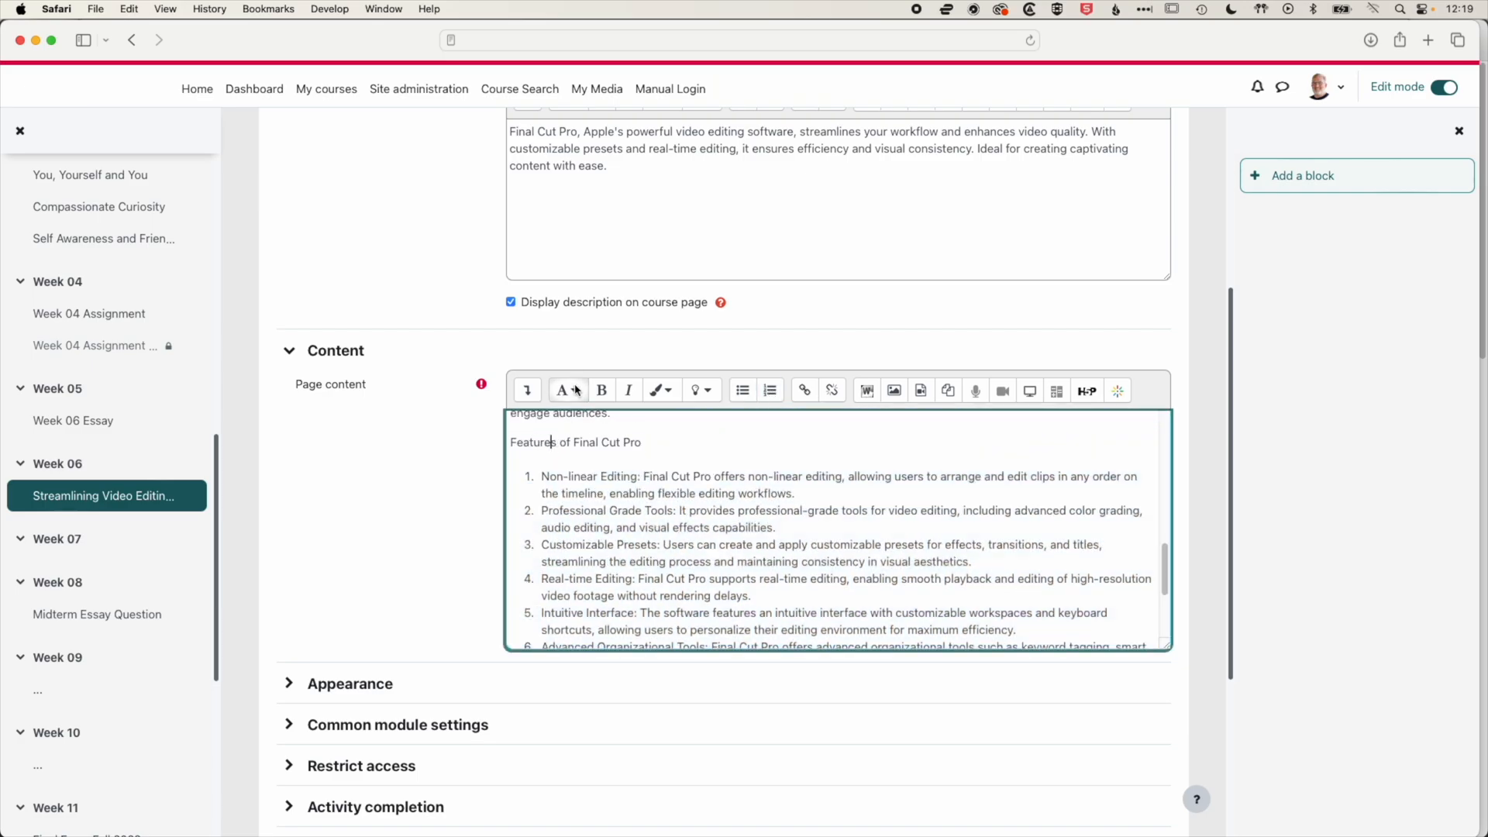
pyautogui.click(568, 391)
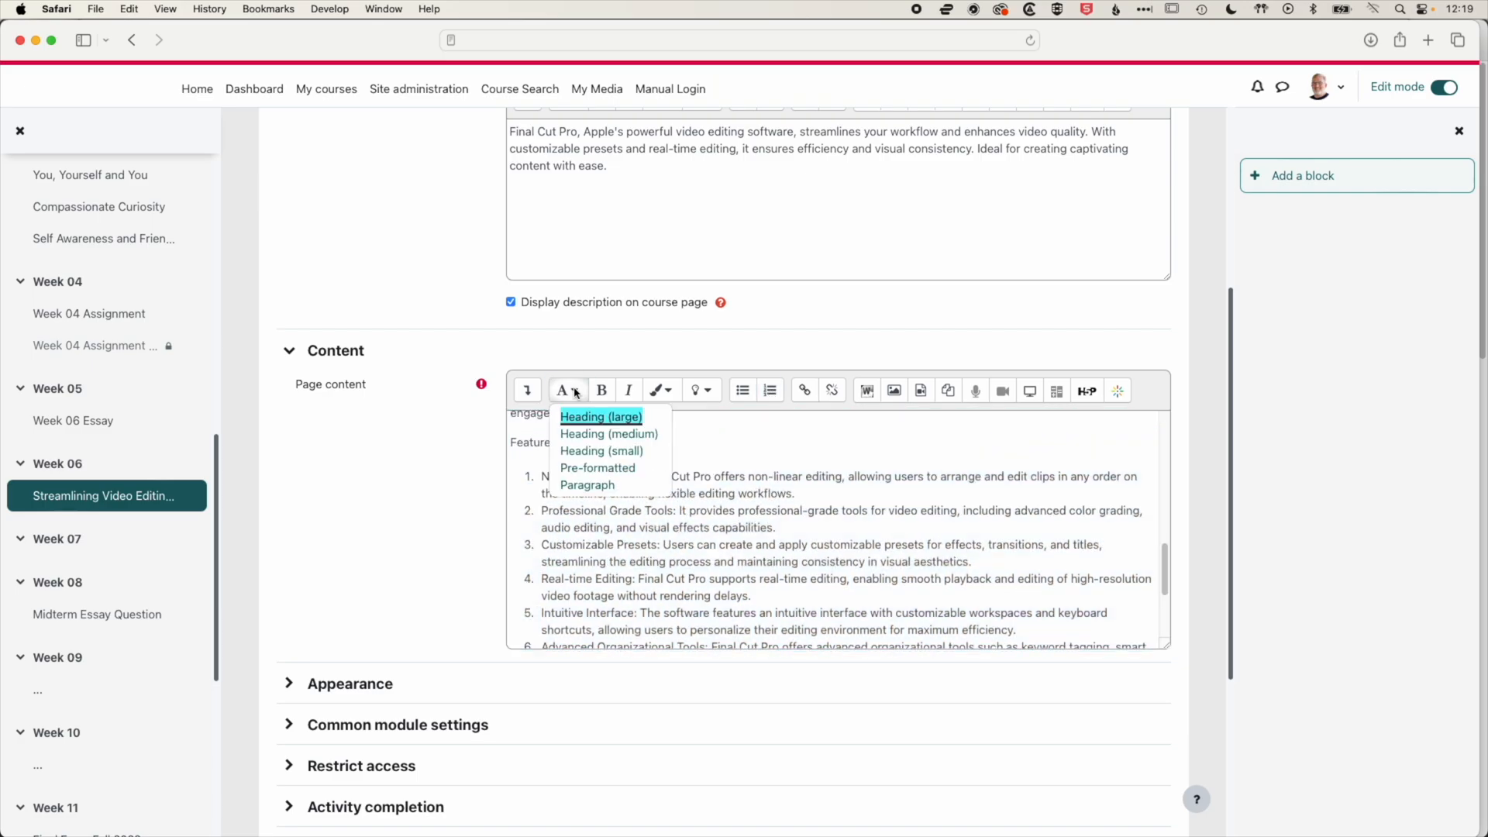
pyautogui.click(634, 455)
pyautogui.moveTo(715, 445); pyautogui.dragTo(502, 445)
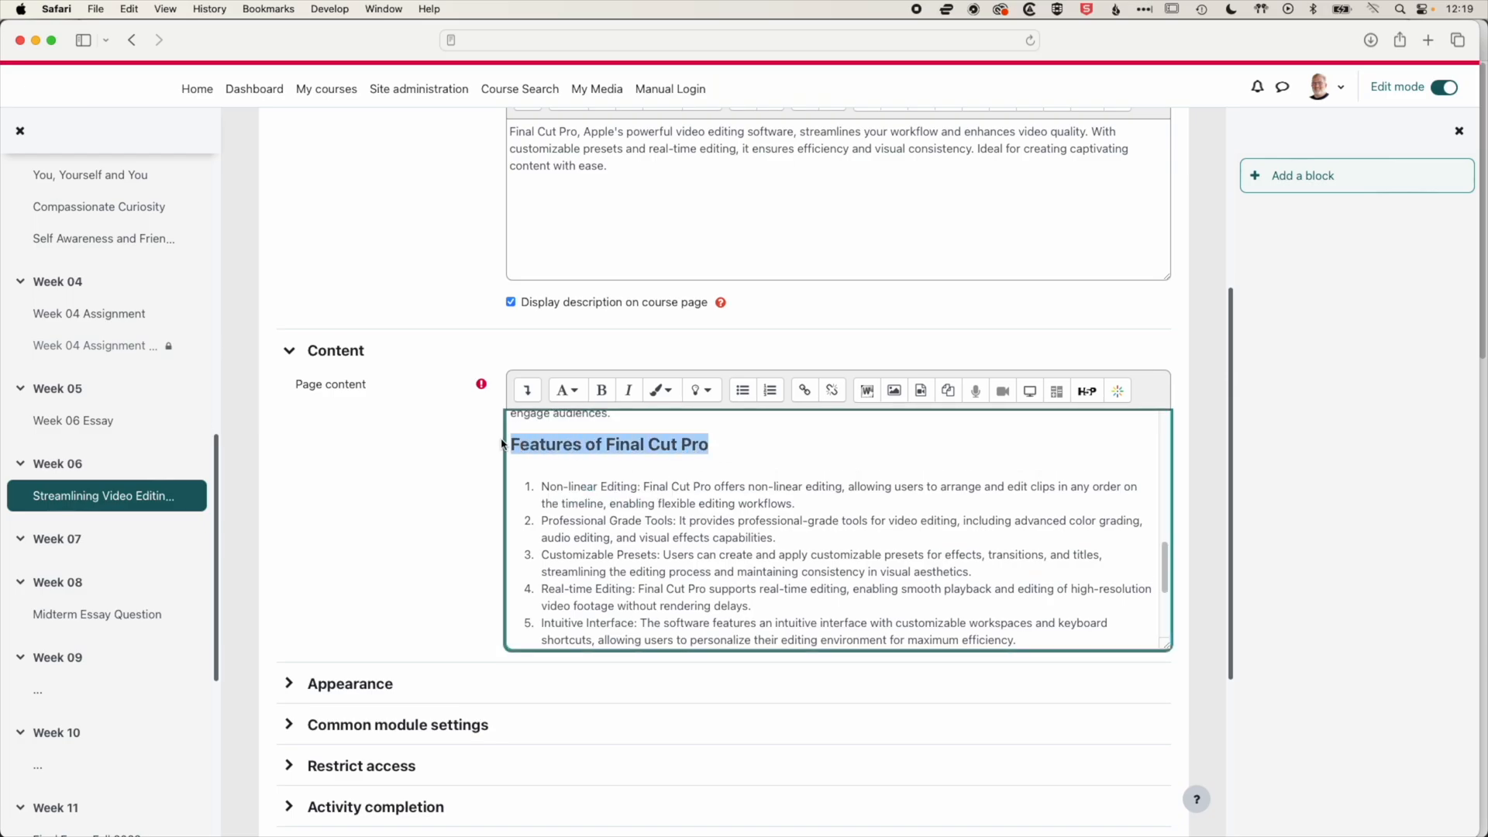
pyautogui.click(662, 391)
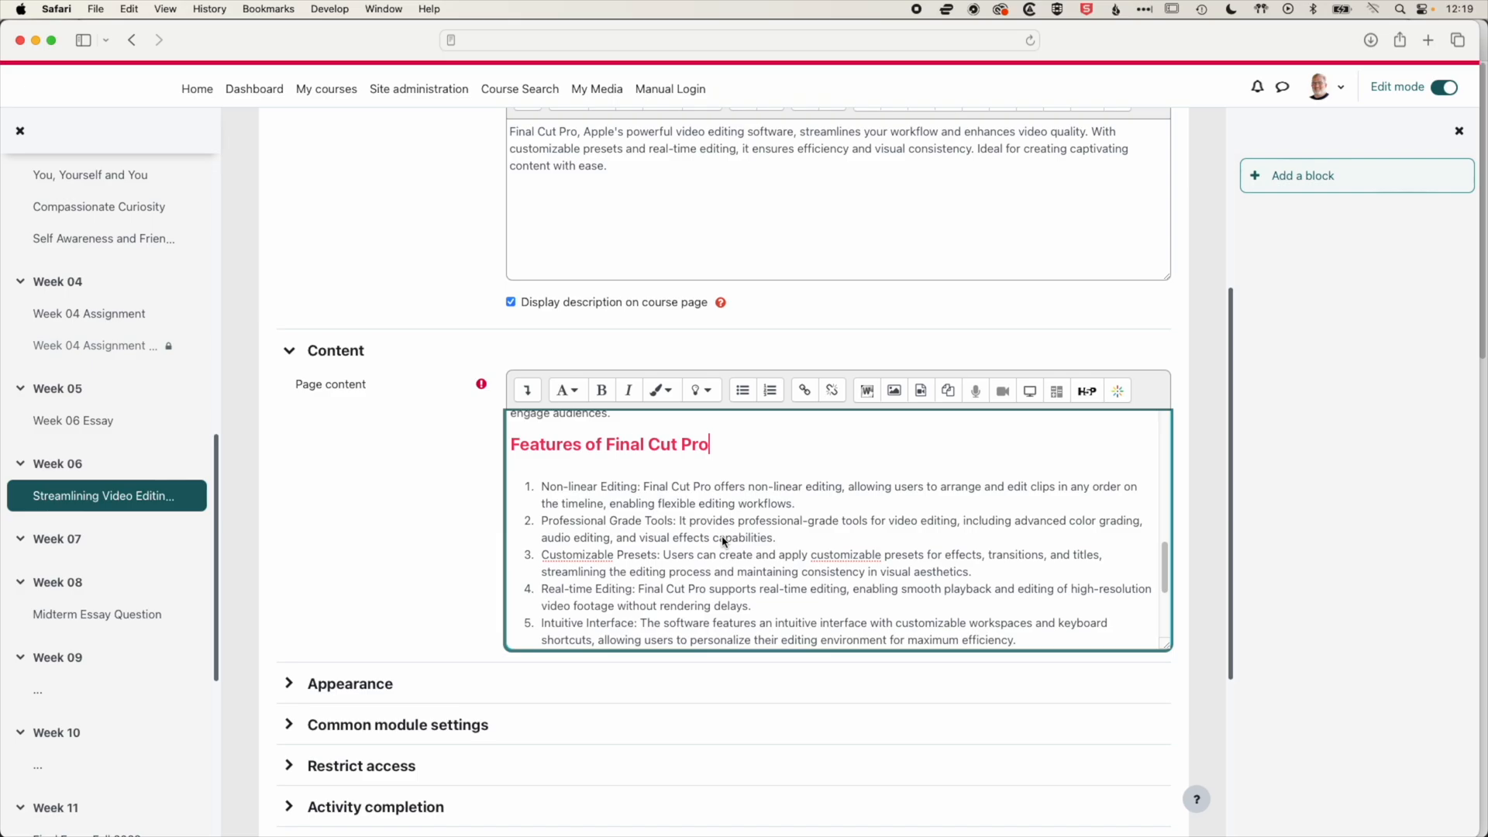
# - Make the "Non-linear Editing:" and "Professional Grade Tools:" labels in the numbered list bold
pyautogui.scroll(-1, 723, 536)
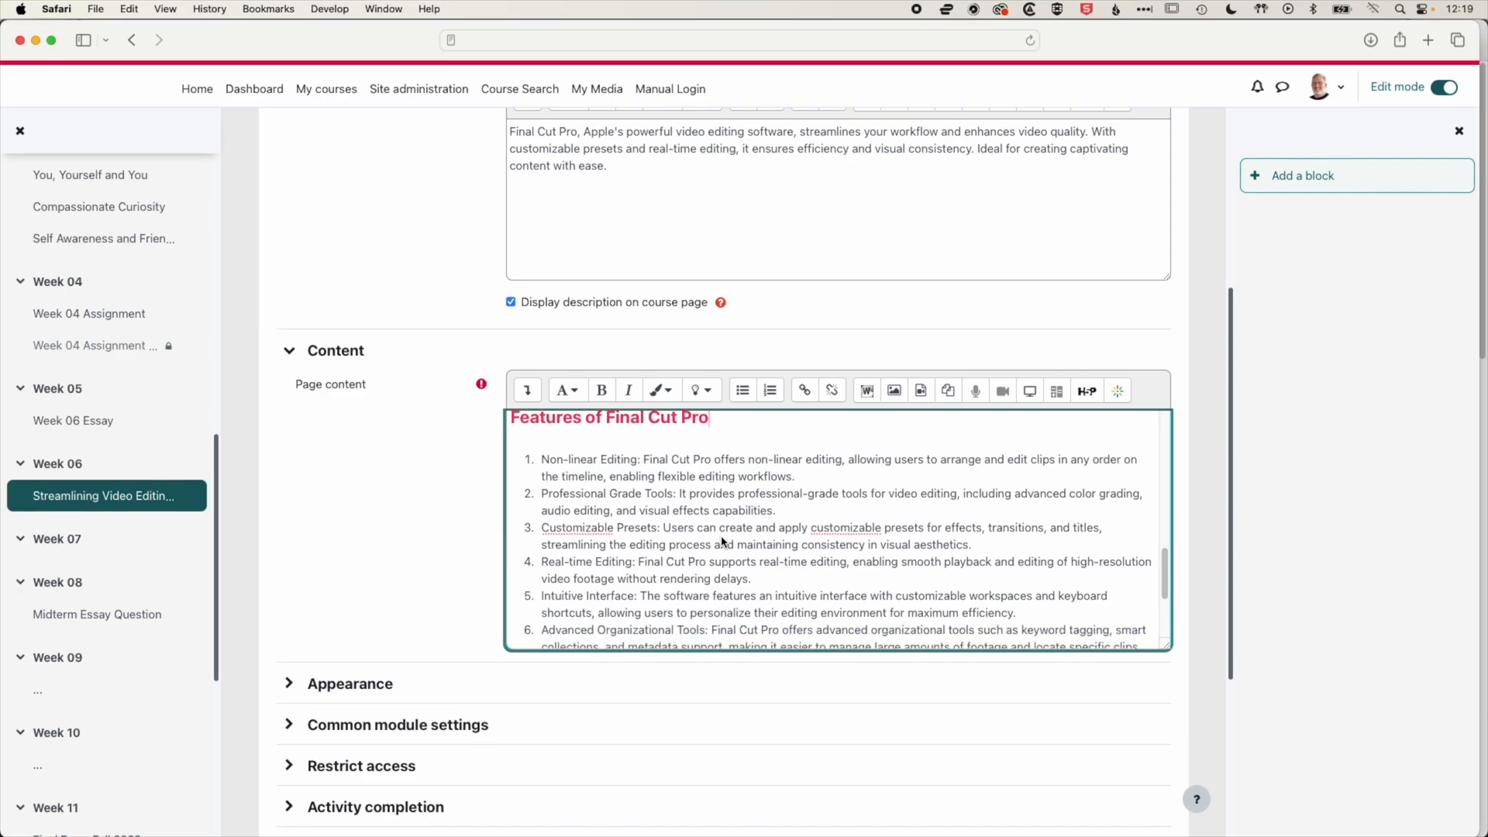
pyautogui.scroll(-6, 632, 570)
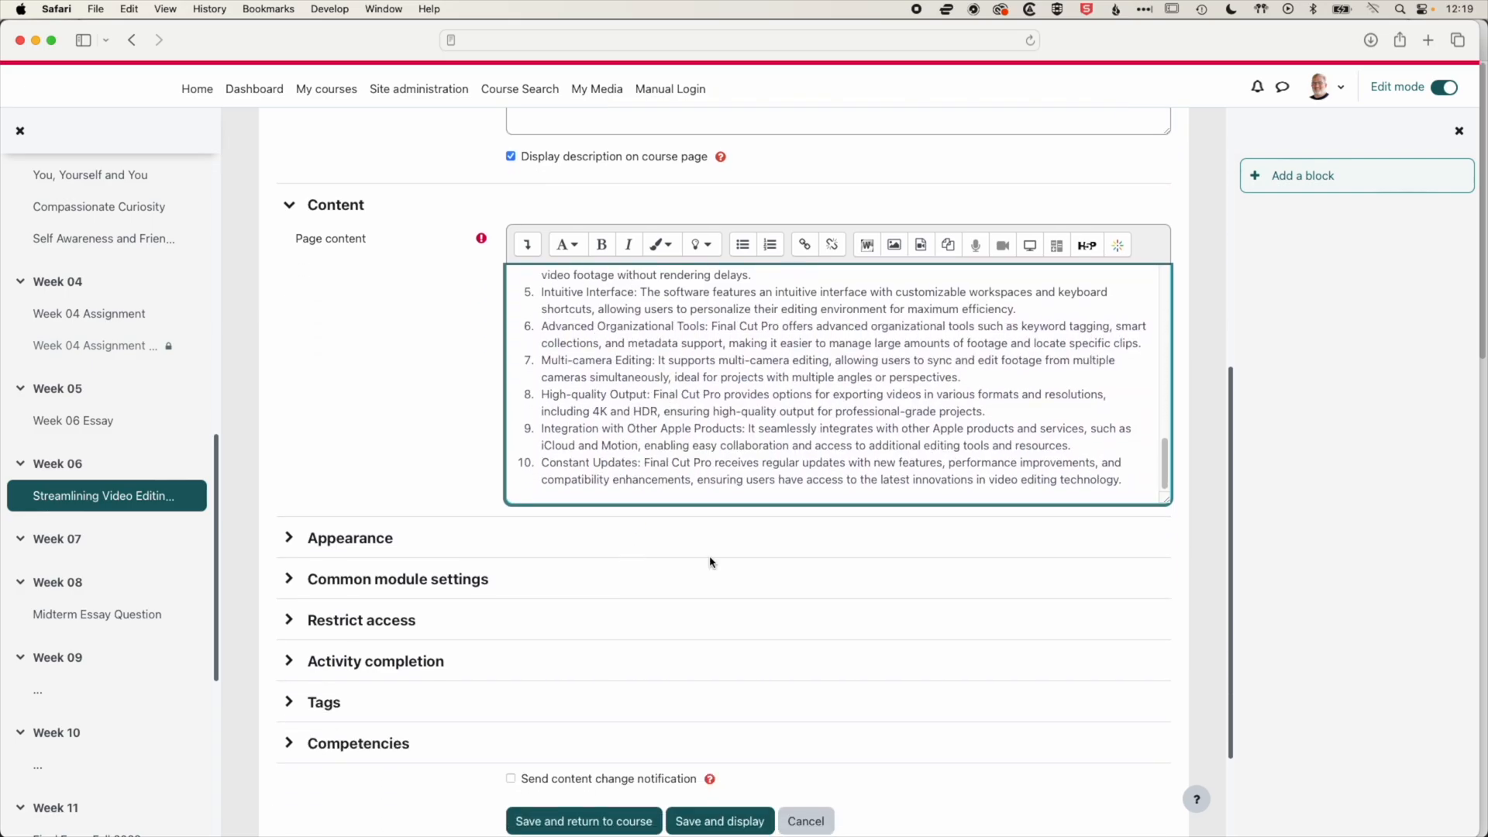
pyautogui.scroll(2, 686, 546)
pyautogui.scroll(5, 663, 540)
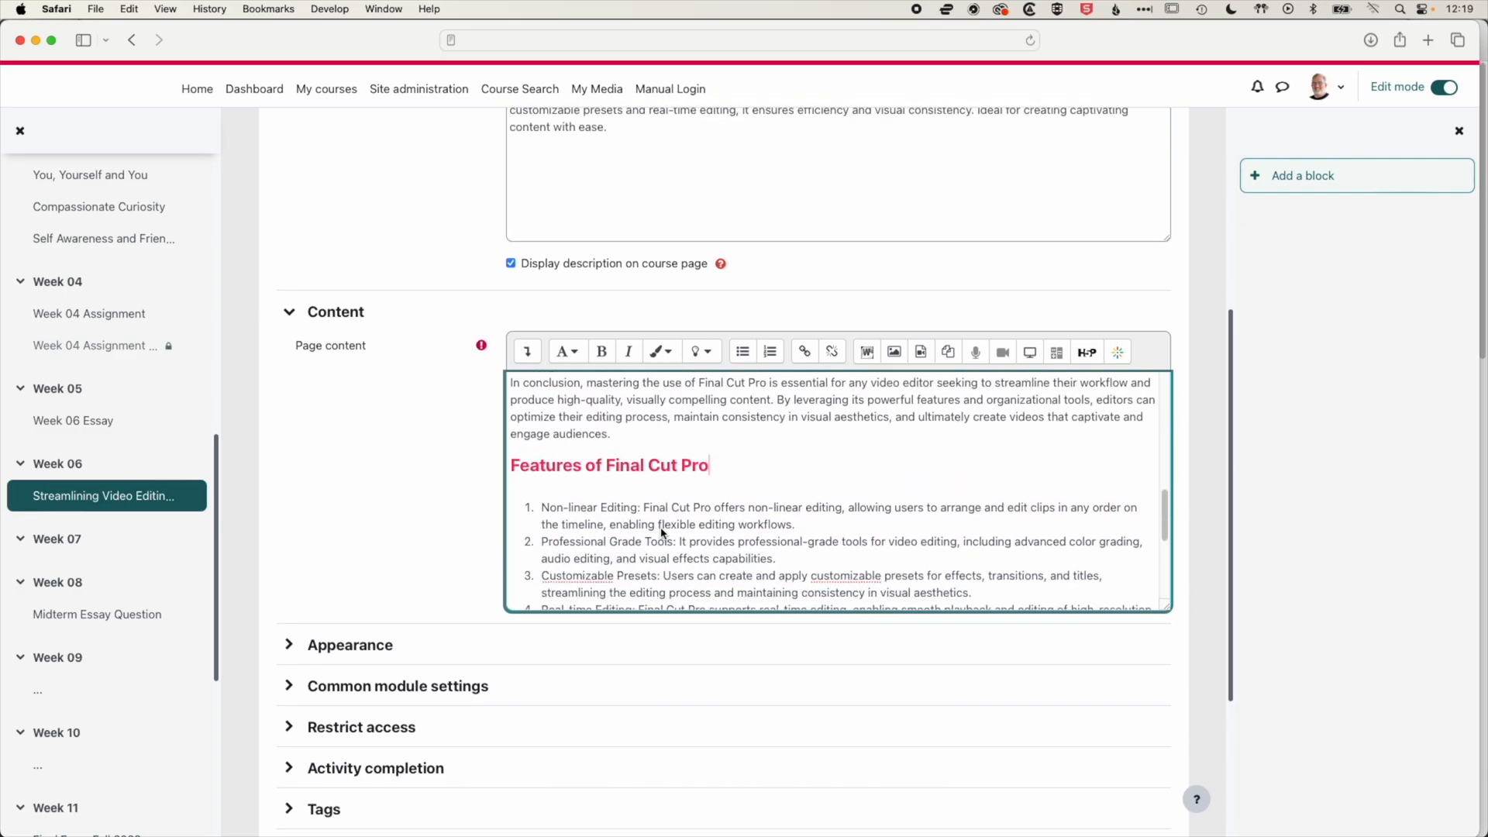
pyautogui.moveTo(542, 491); pyautogui.dragTo(642, 497)
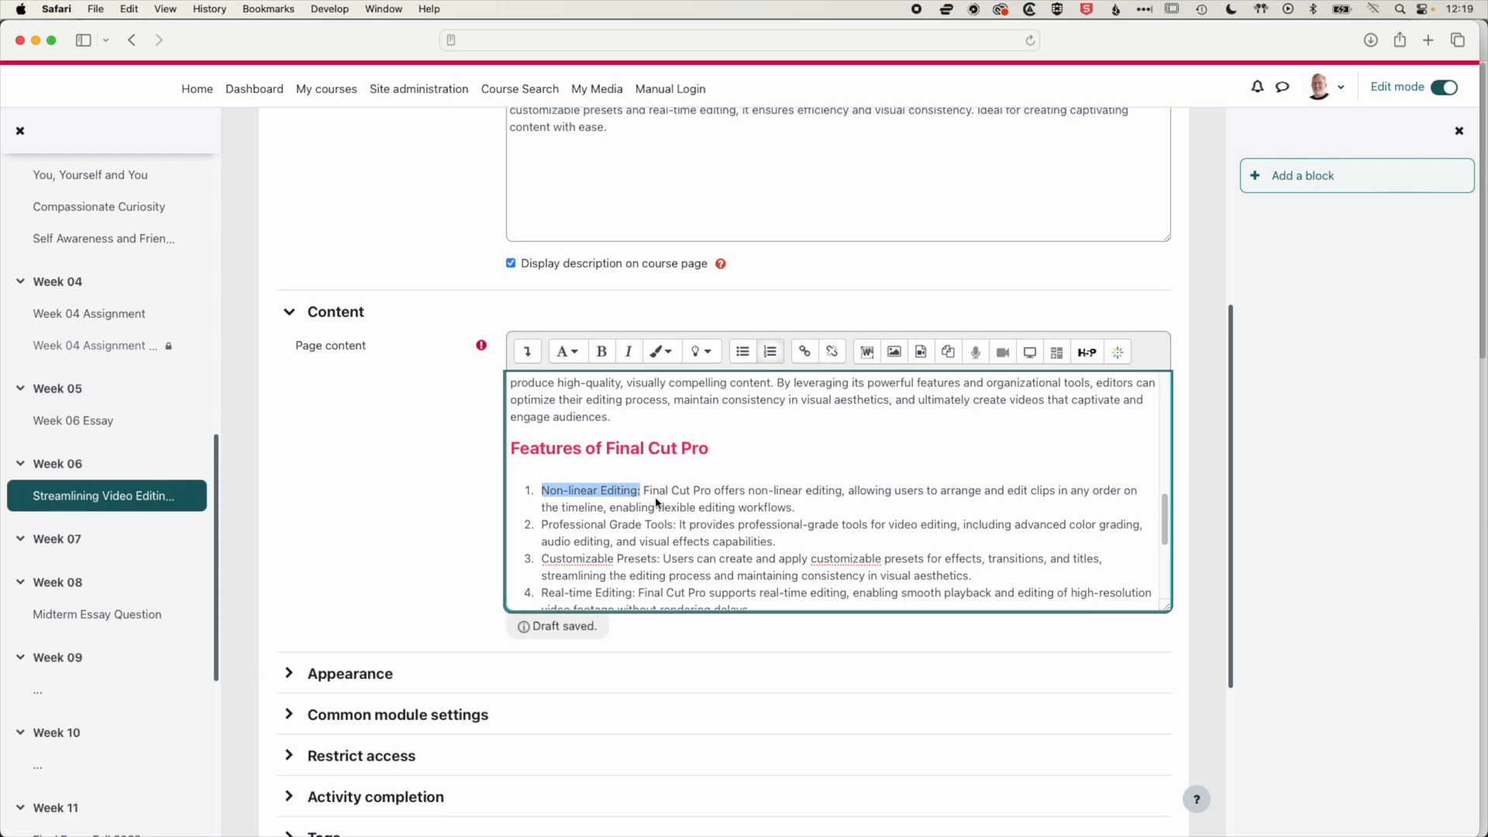
pyautogui.press('super+b')
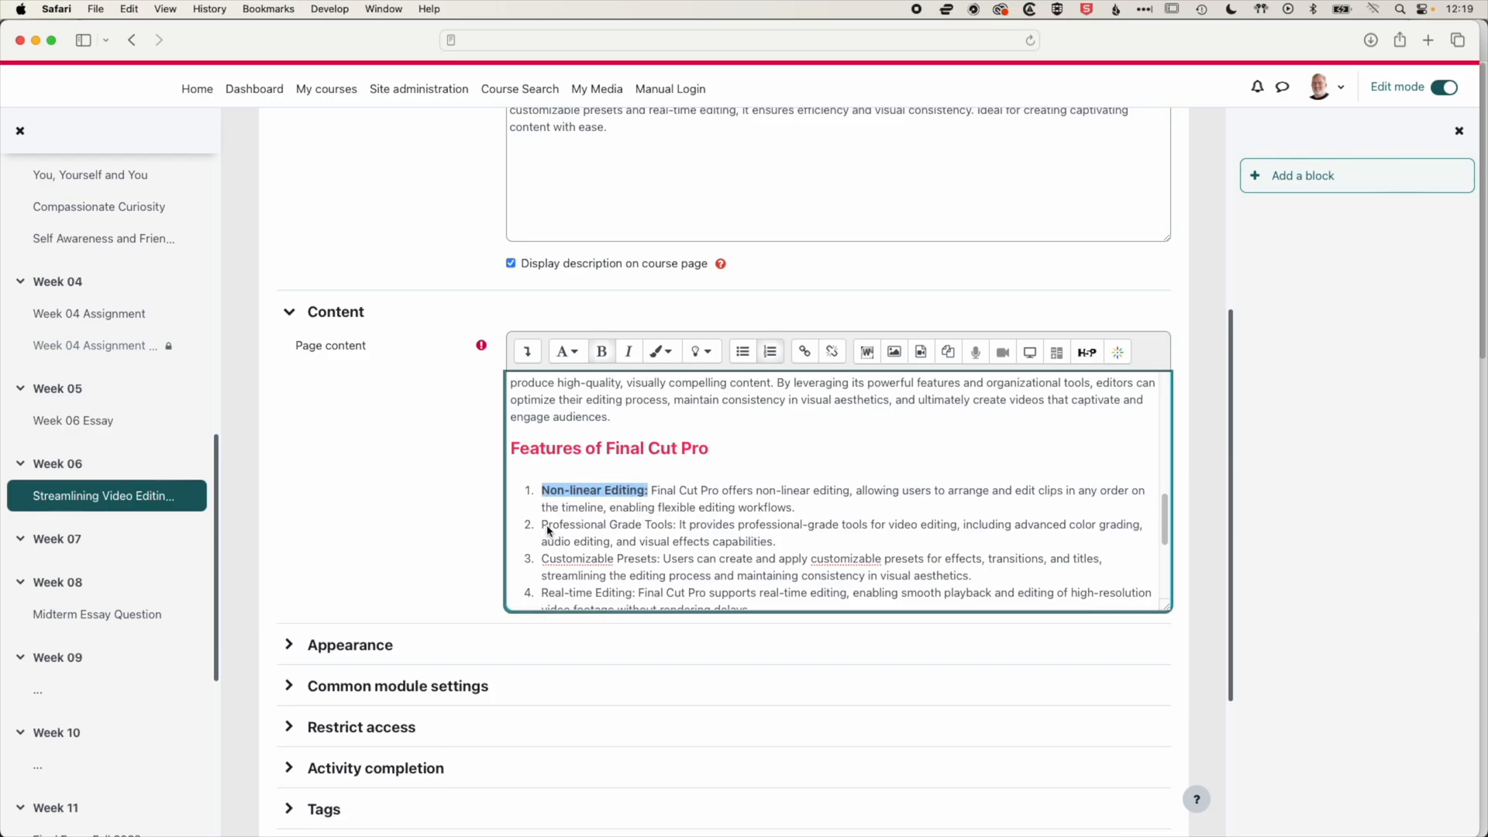
pyautogui.moveTo(543, 530); pyautogui.dragTo(679, 531)
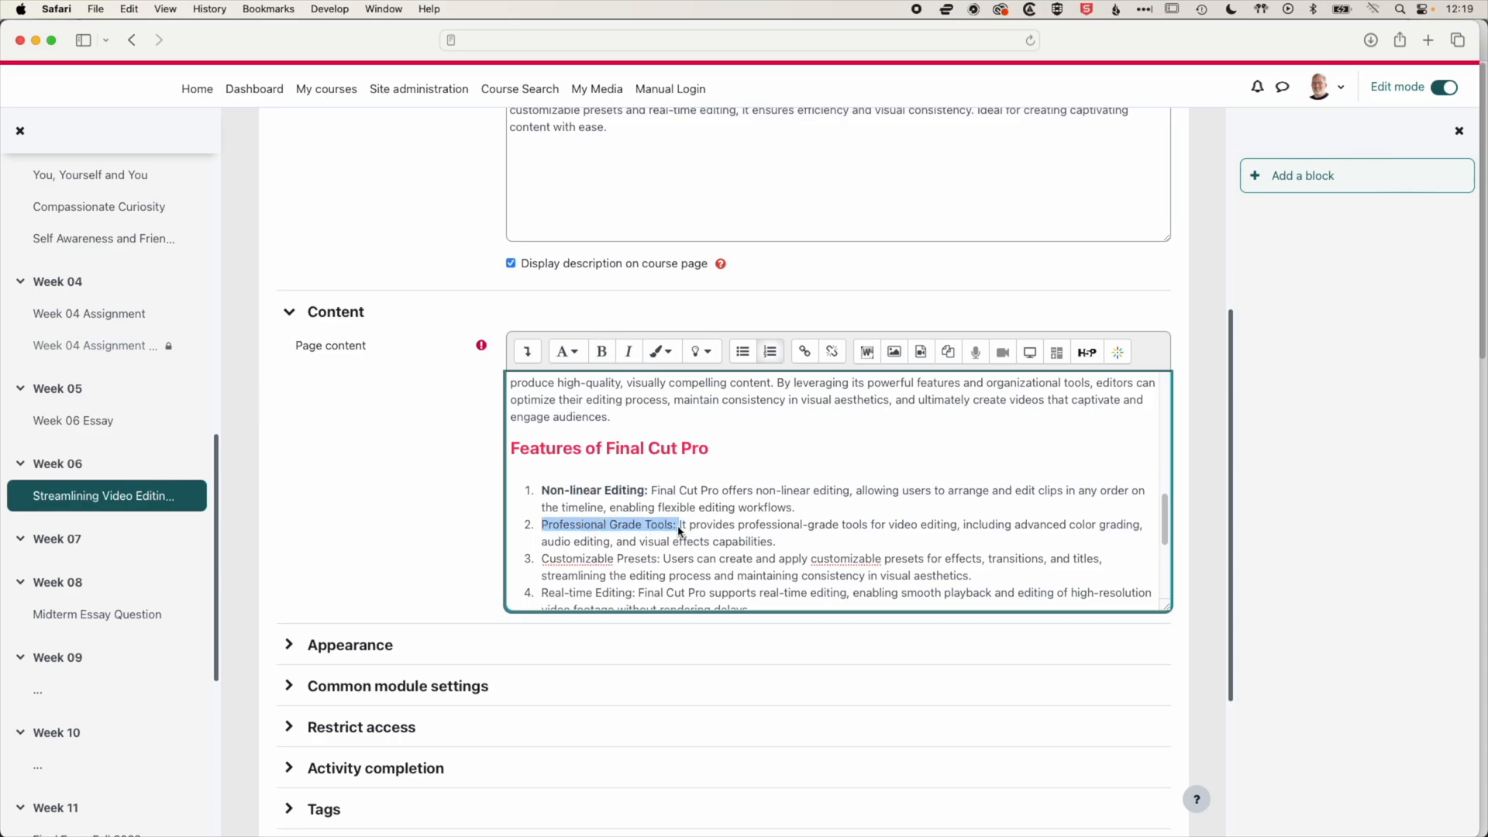
pyautogui.click(601, 355)
# - Make the "Customizable Presets:", "Real-time Editing:" and "Intuitive Interface:" labels in the numbered list bold
pyautogui.scroll(-3, 555, 435)
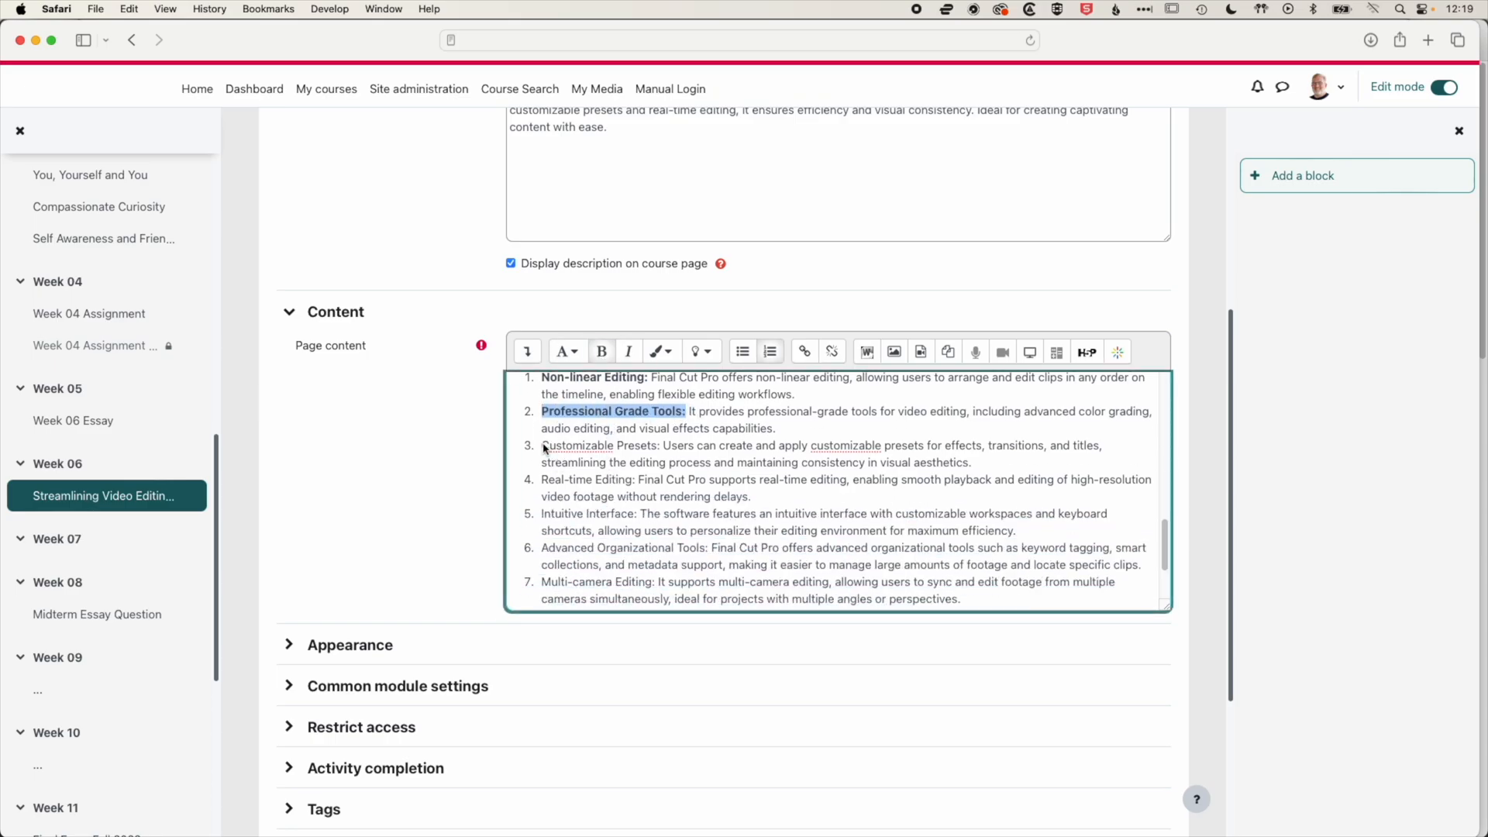
pyautogui.moveTo(545, 448); pyautogui.dragTo(664, 451)
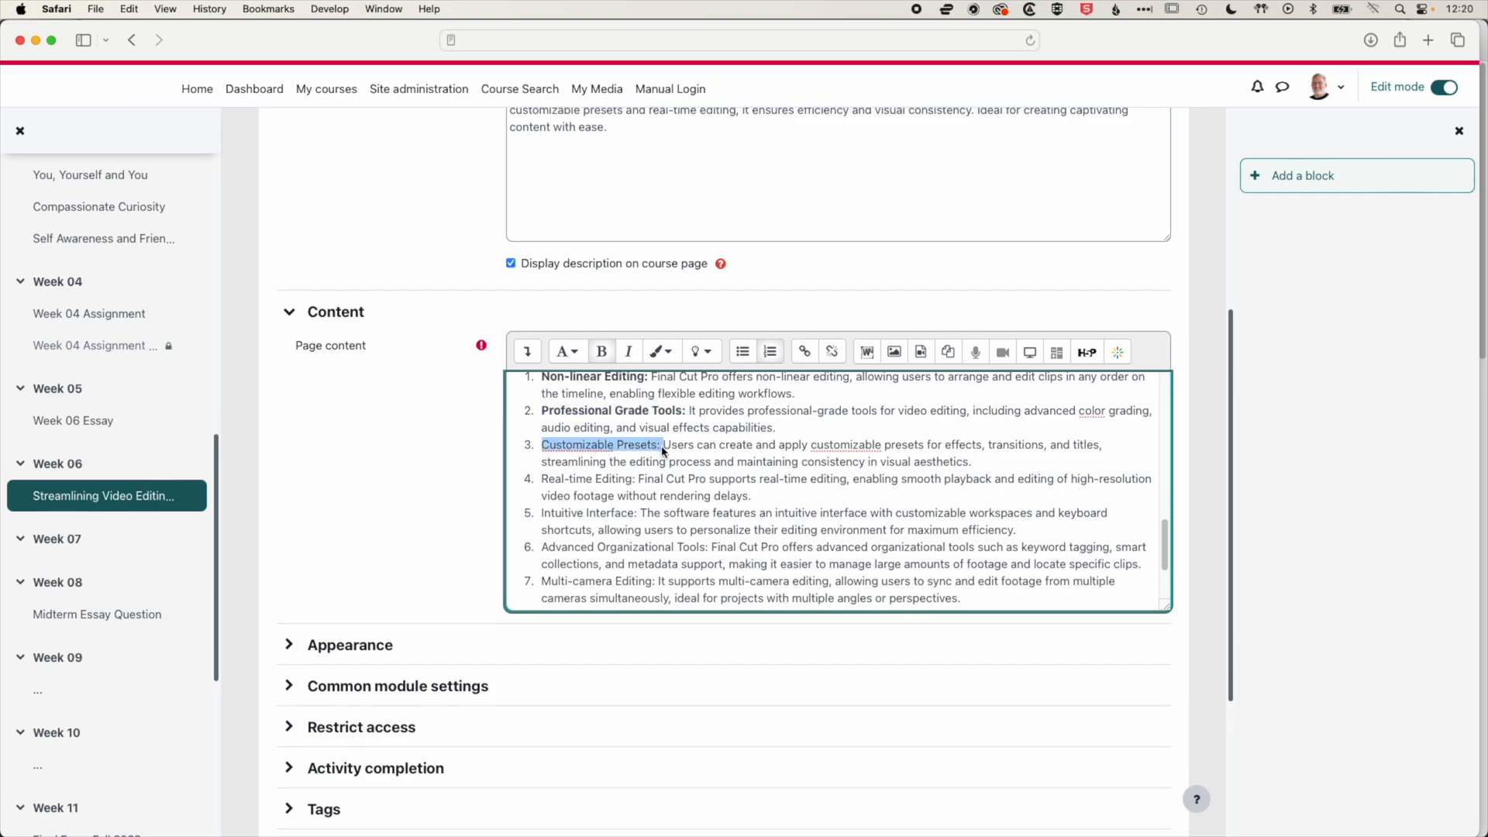
pyautogui.press('super+b')
pyautogui.click(568, 478)
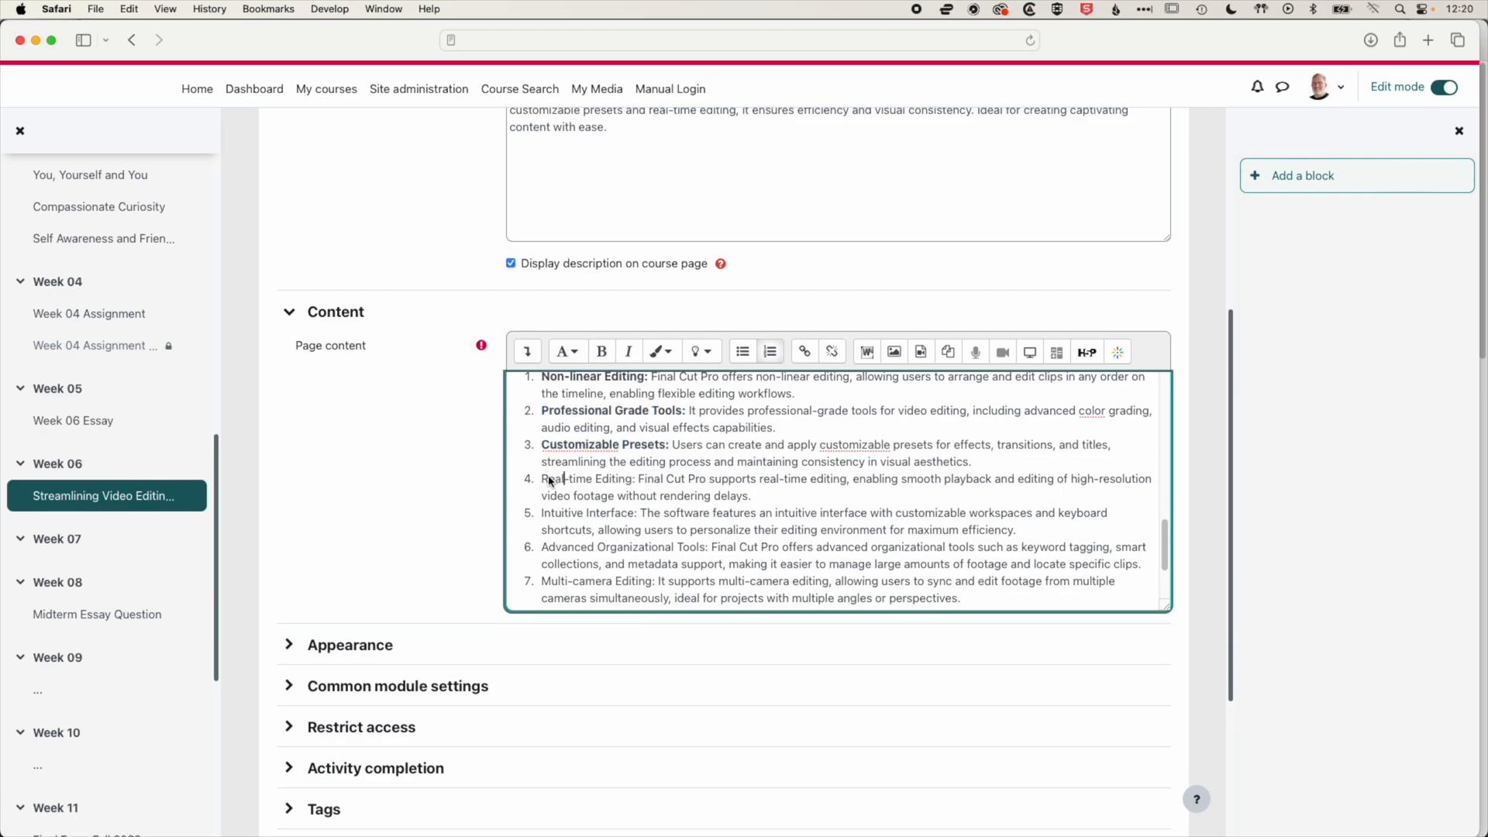
pyautogui.moveTo(545, 480); pyautogui.dragTo(637, 483)
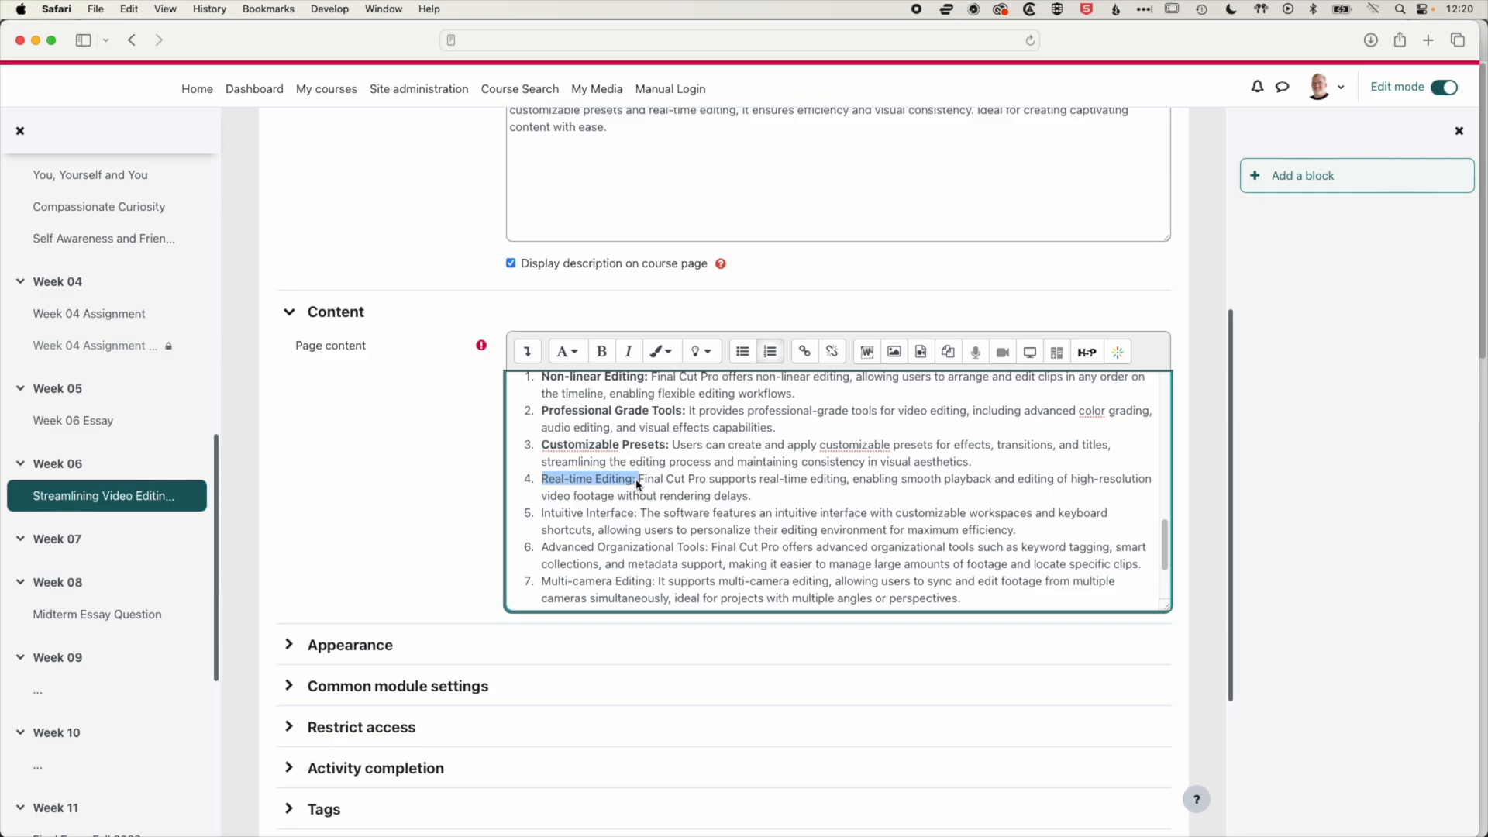
pyautogui.press('super+b')
pyautogui.moveTo(543, 515); pyautogui.dragTo(613, 517)
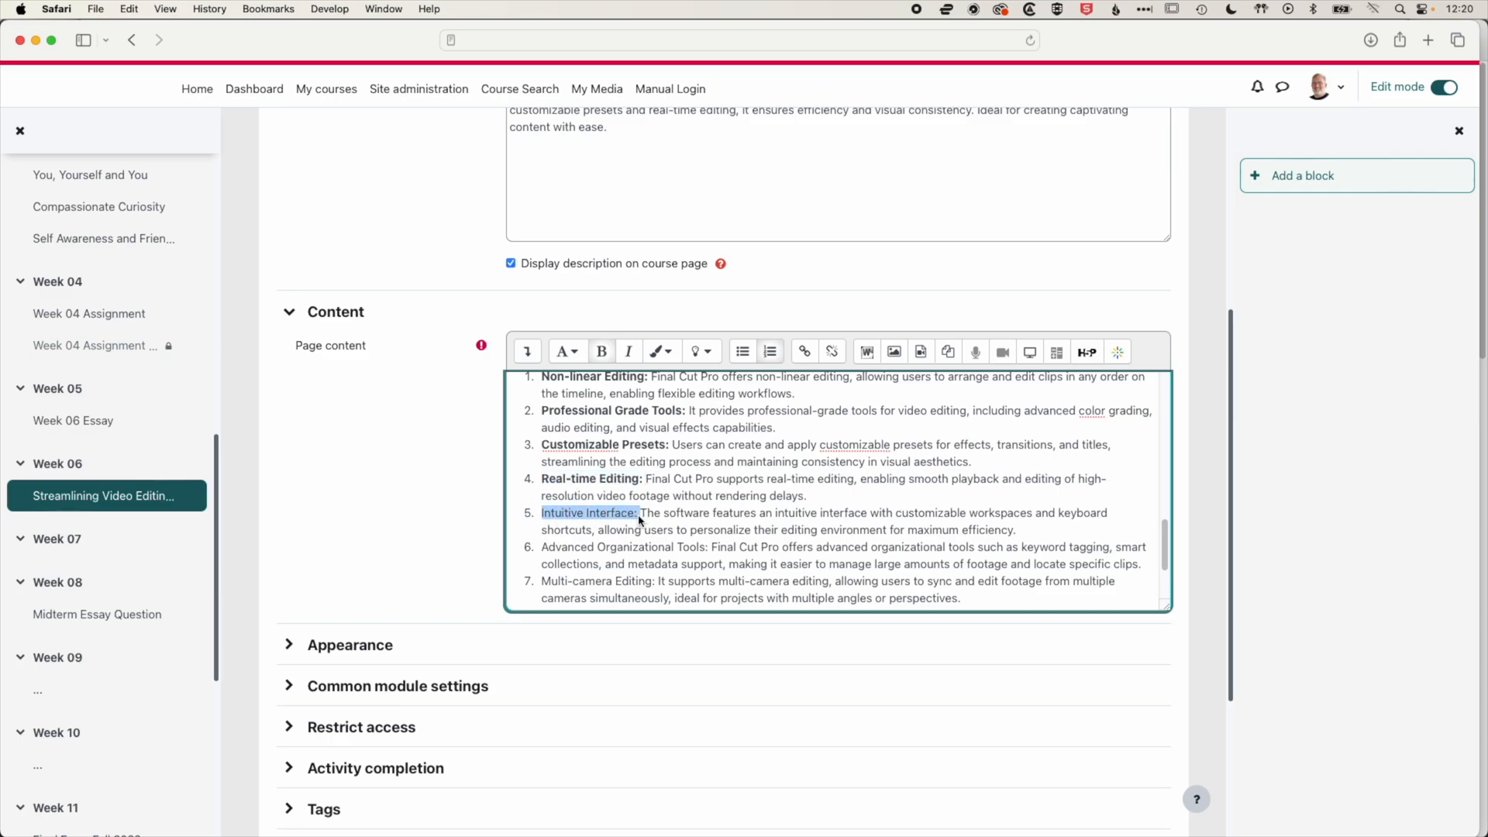
pyautogui.press('super+b')
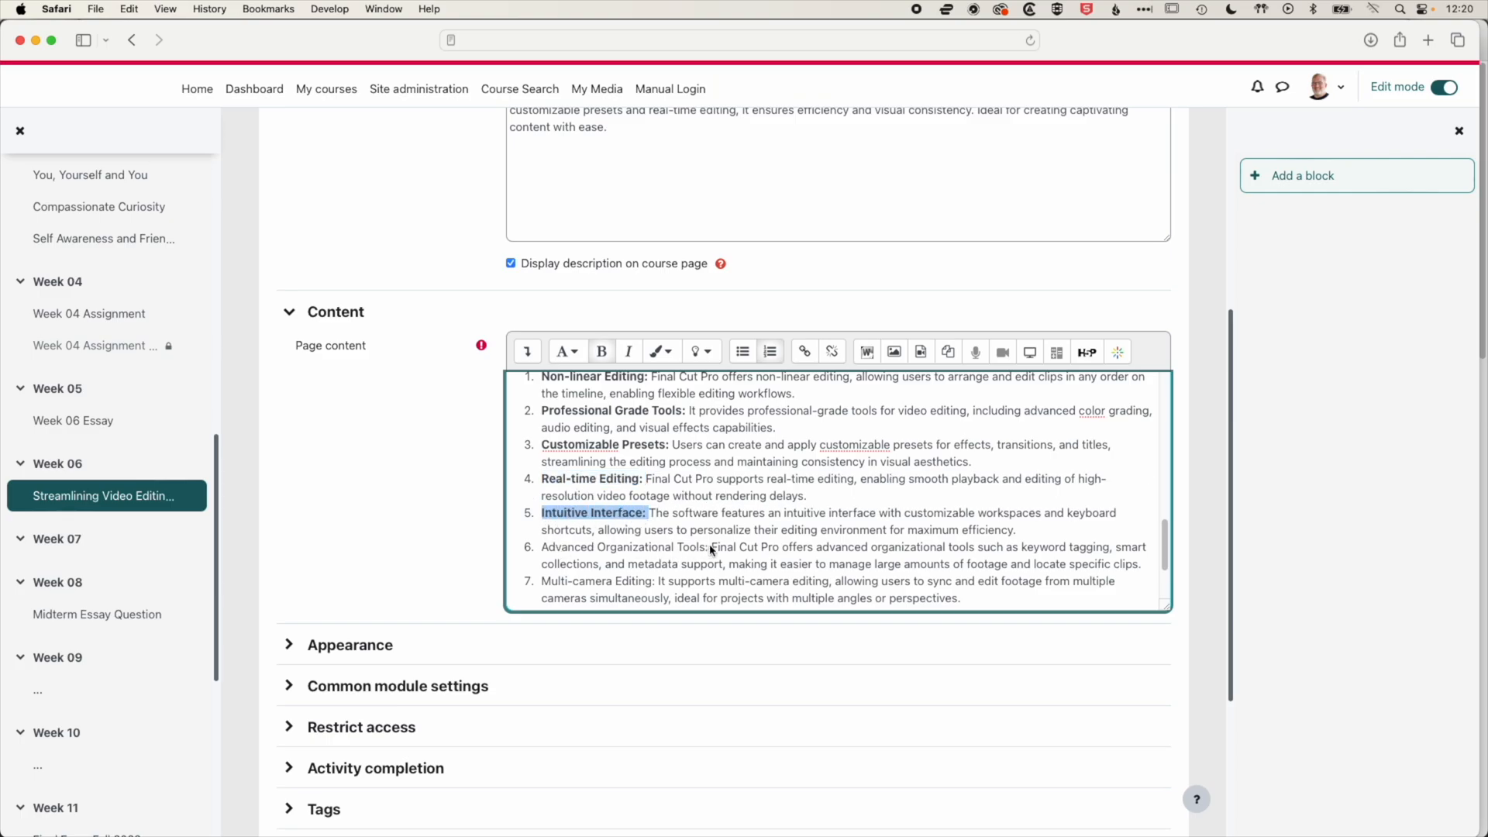
# - Make the remaining numbered list labels bold, from "Advanced Organizational Tools:" through "Constant Updates:"
pyautogui.moveTo(711, 551); pyautogui.dragTo(542, 549)
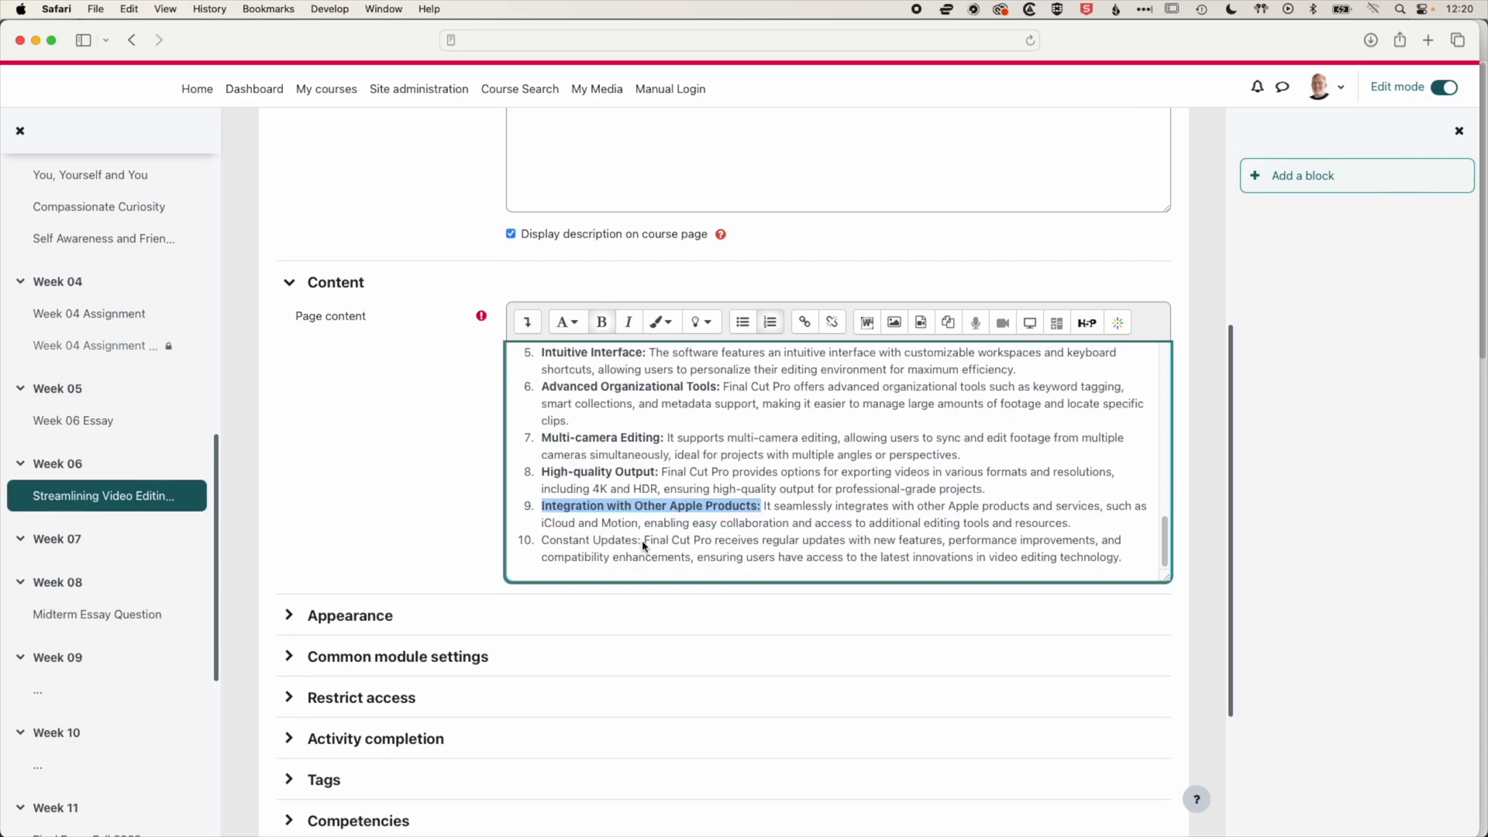
pyautogui.moveTo(643, 546); pyautogui.dragTo(541, 546)
pyautogui.press('super+b')
pyautogui.scroll(10, 826, 500)
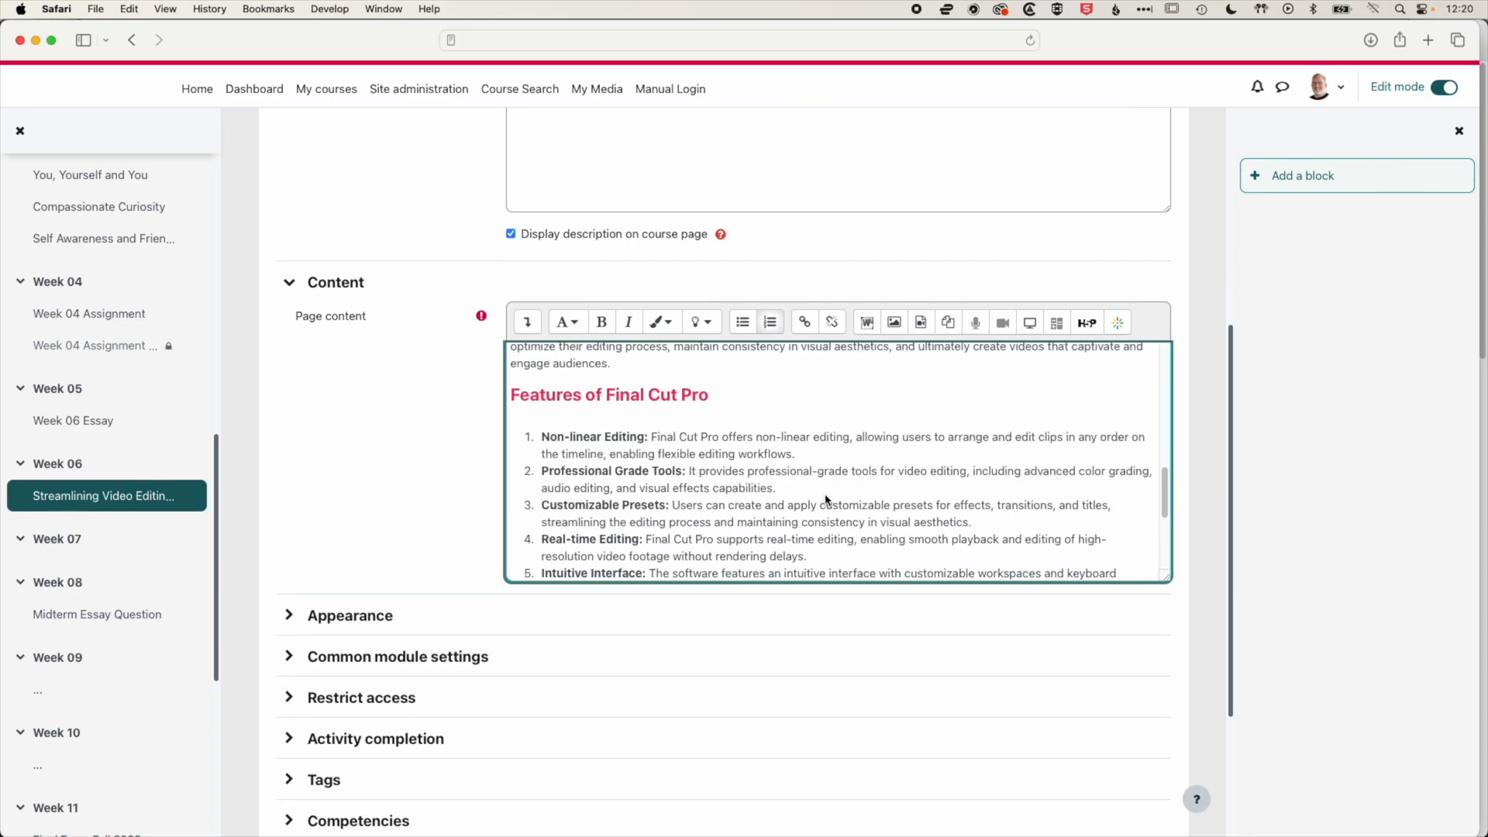
pyautogui.scroll(5, 826, 499)
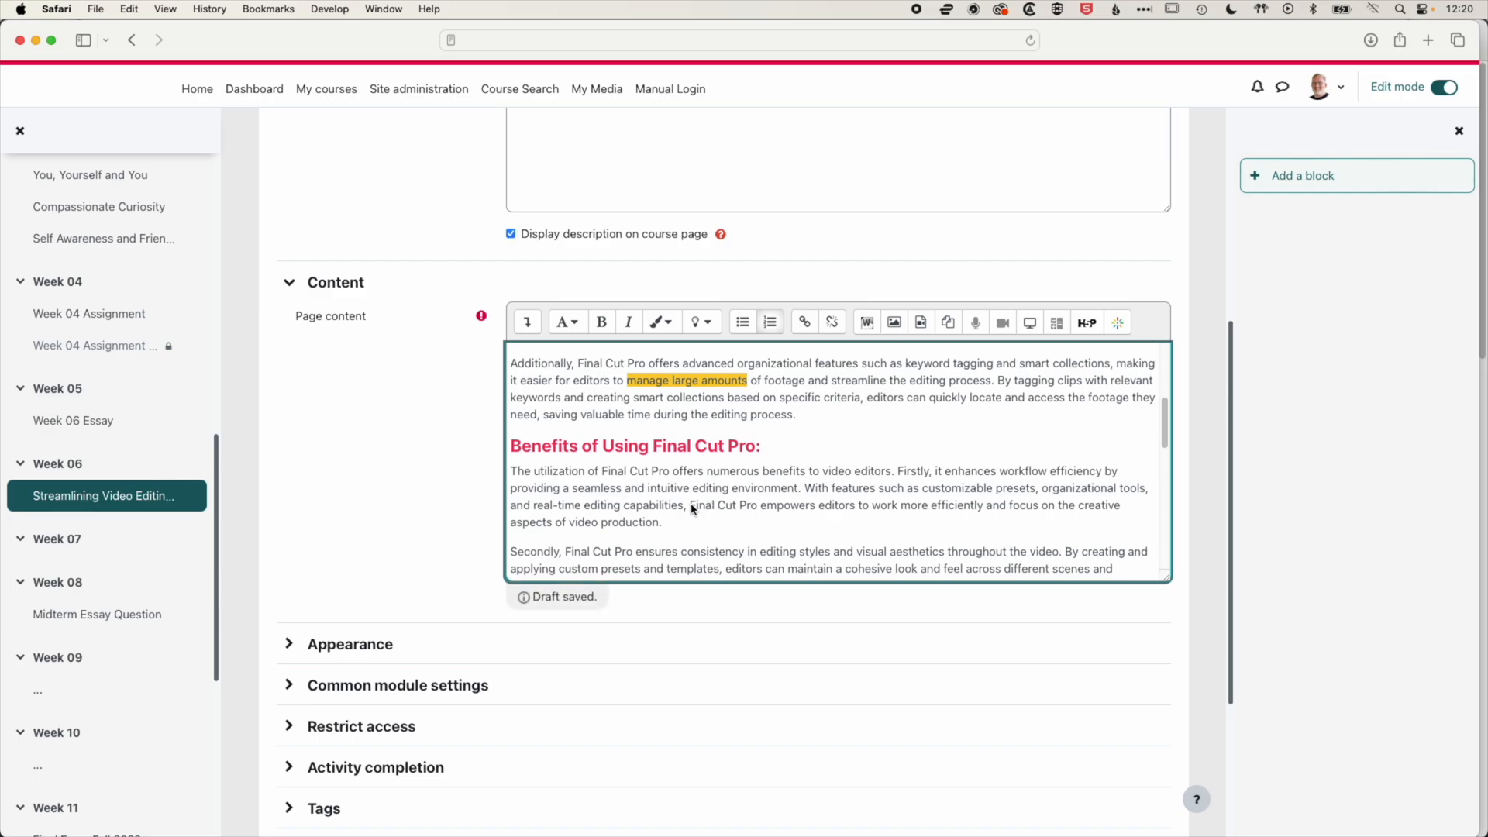
pyautogui.moveTo(691, 505); pyautogui.dragTo(761, 508)
pyautogui.click(805, 323)
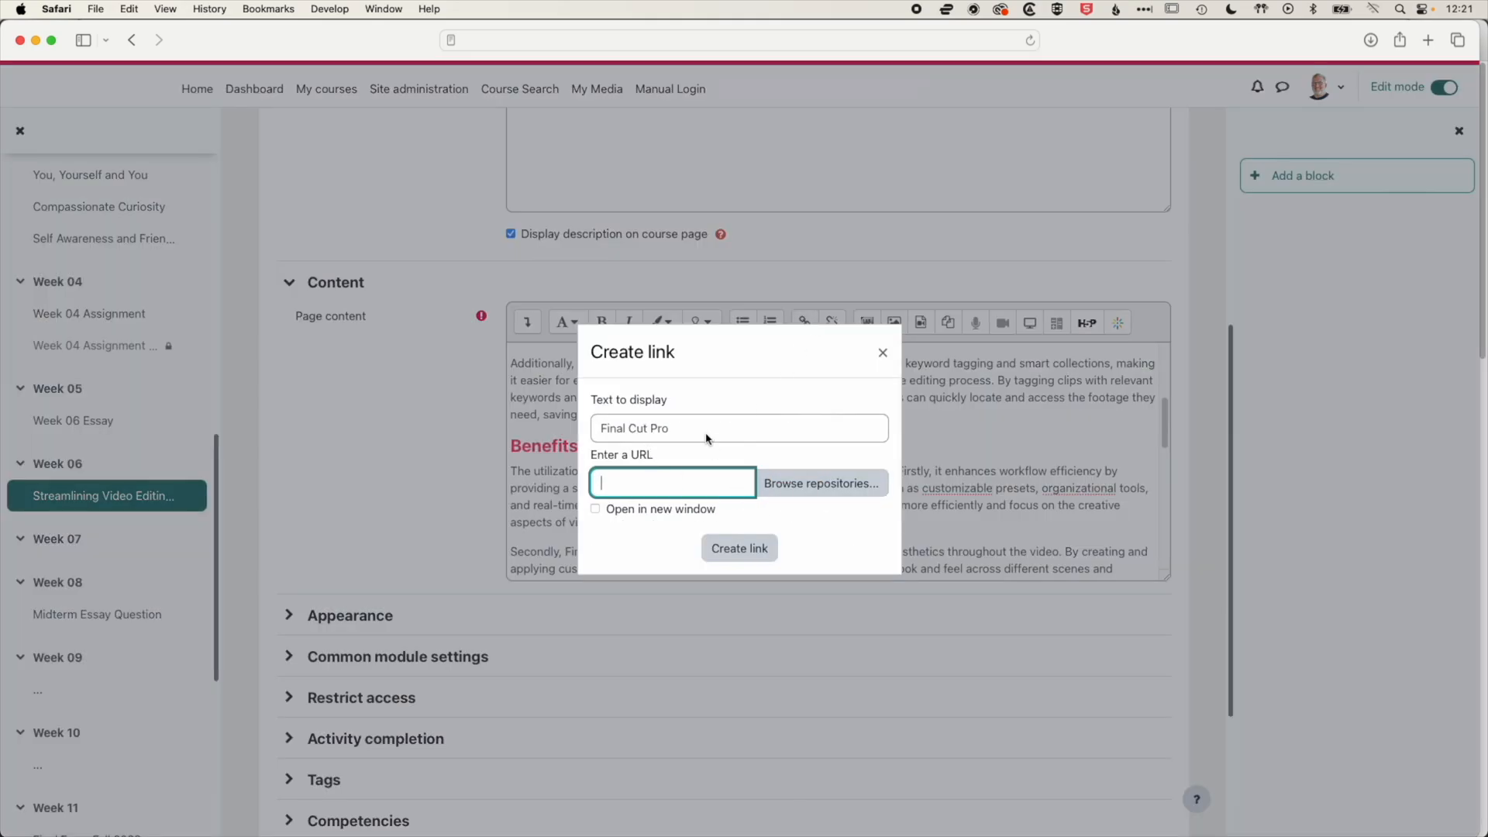
pyautogui.press('super+v')
pyautogui.click(596, 510)
pyautogui.click(742, 549)
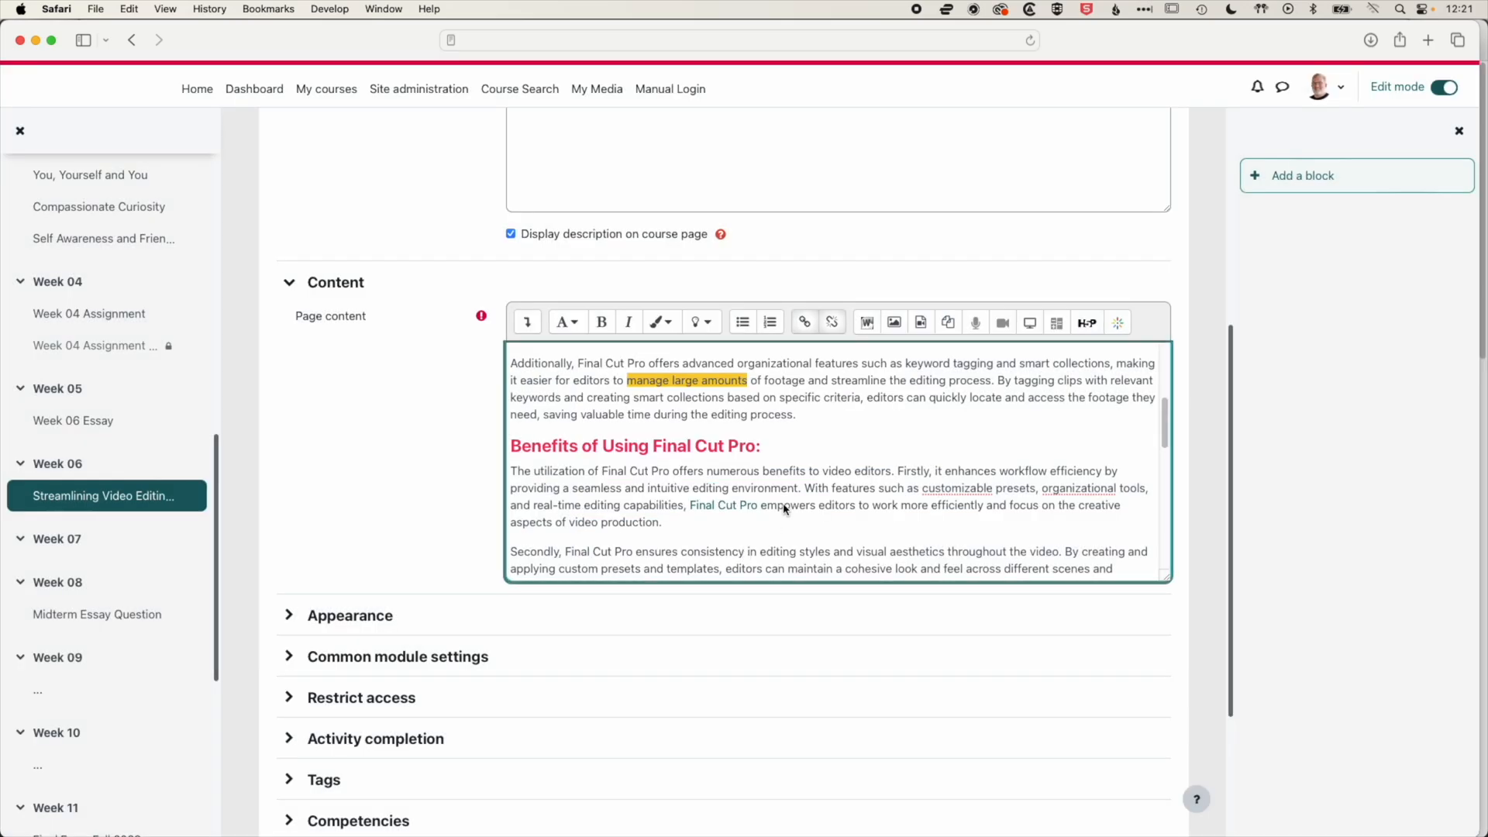
pyautogui.click(811, 507)
pyautogui.scroll(-5, 729, 521)
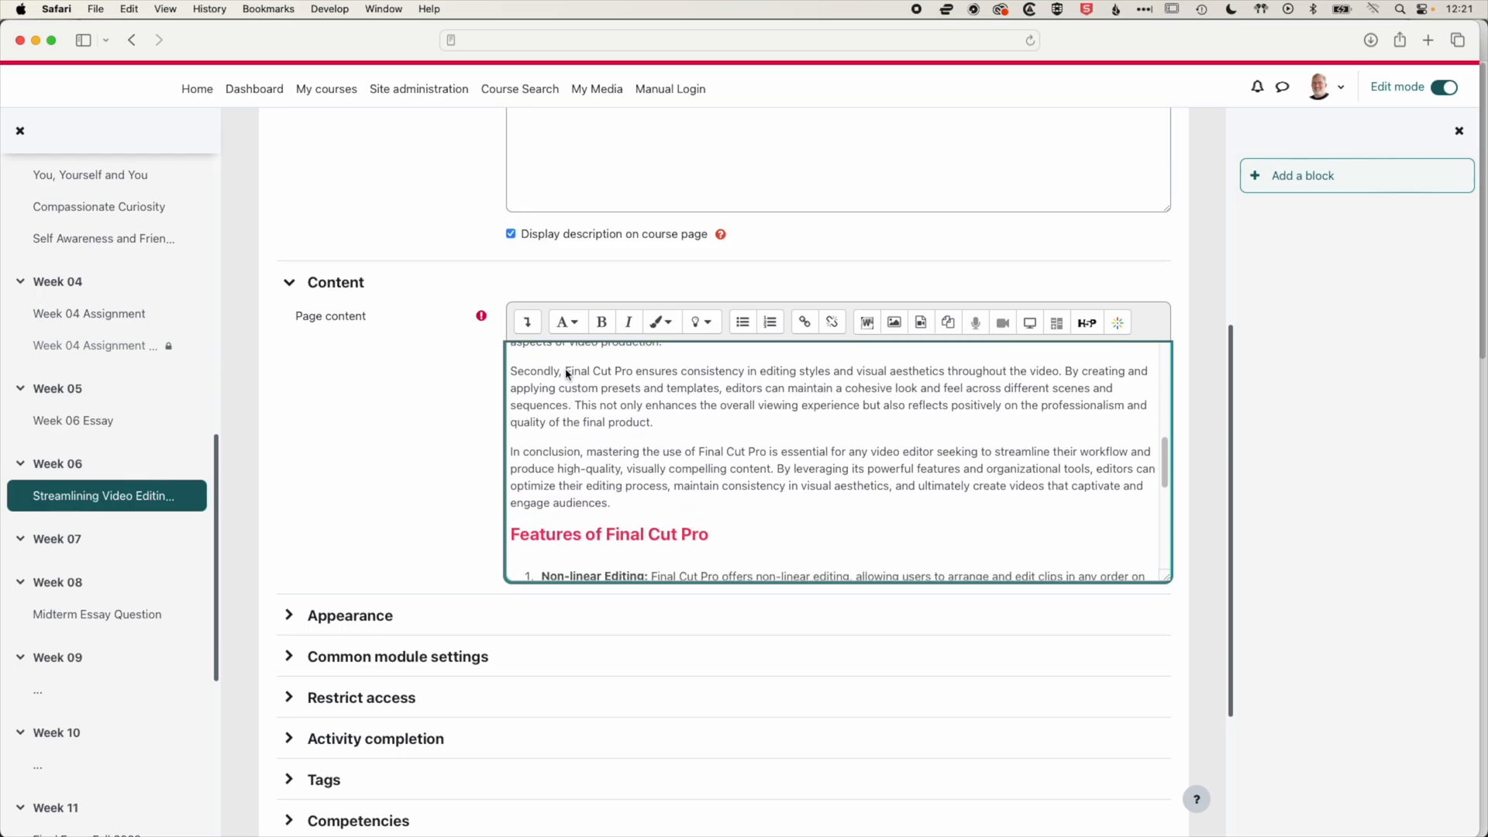
pyautogui.moveTo(567, 374); pyautogui.dragTo(634, 376)
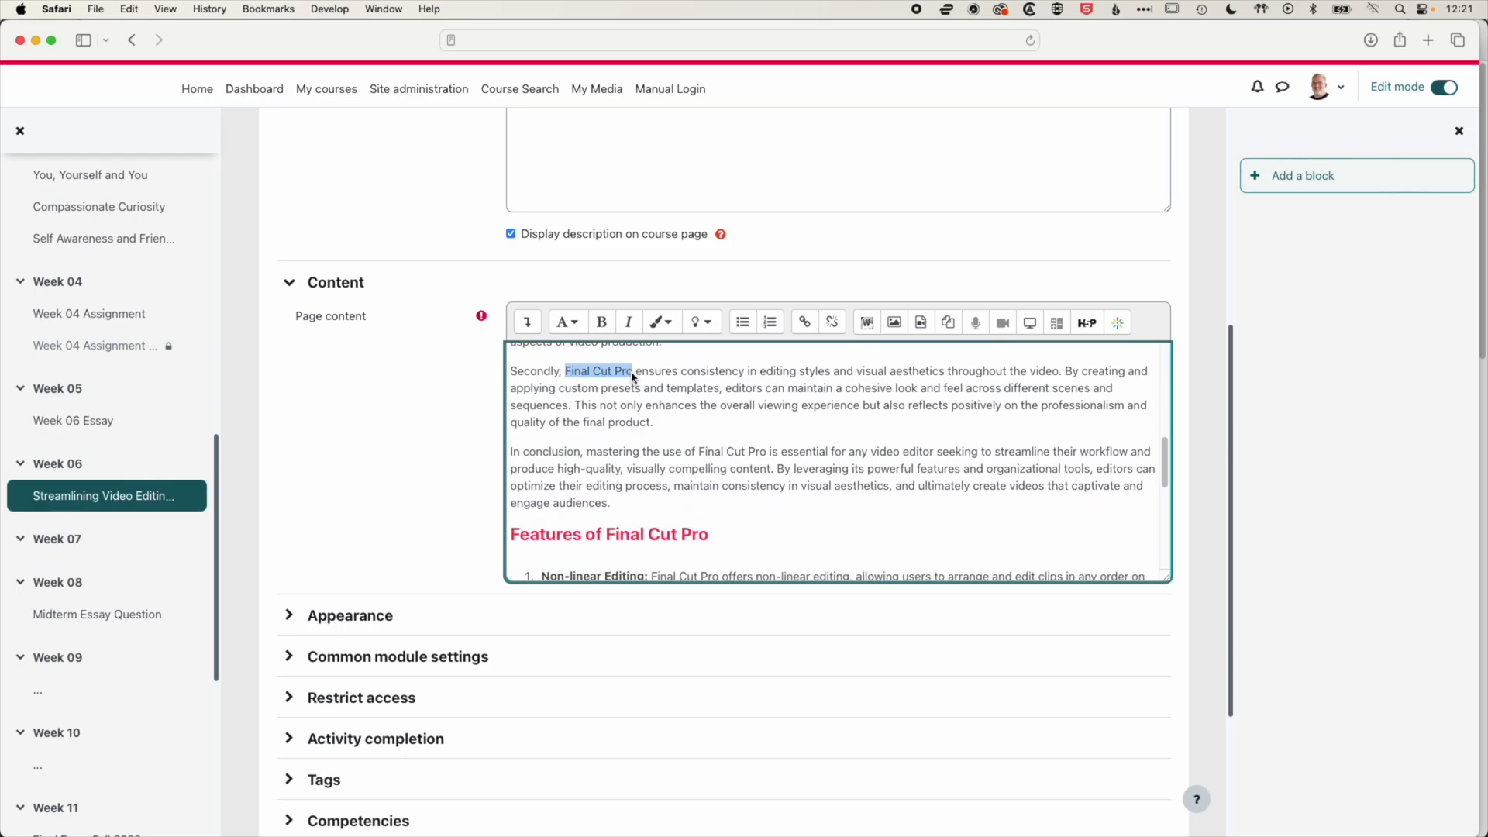
pyautogui.click(804, 323)
pyautogui.press('super+v')
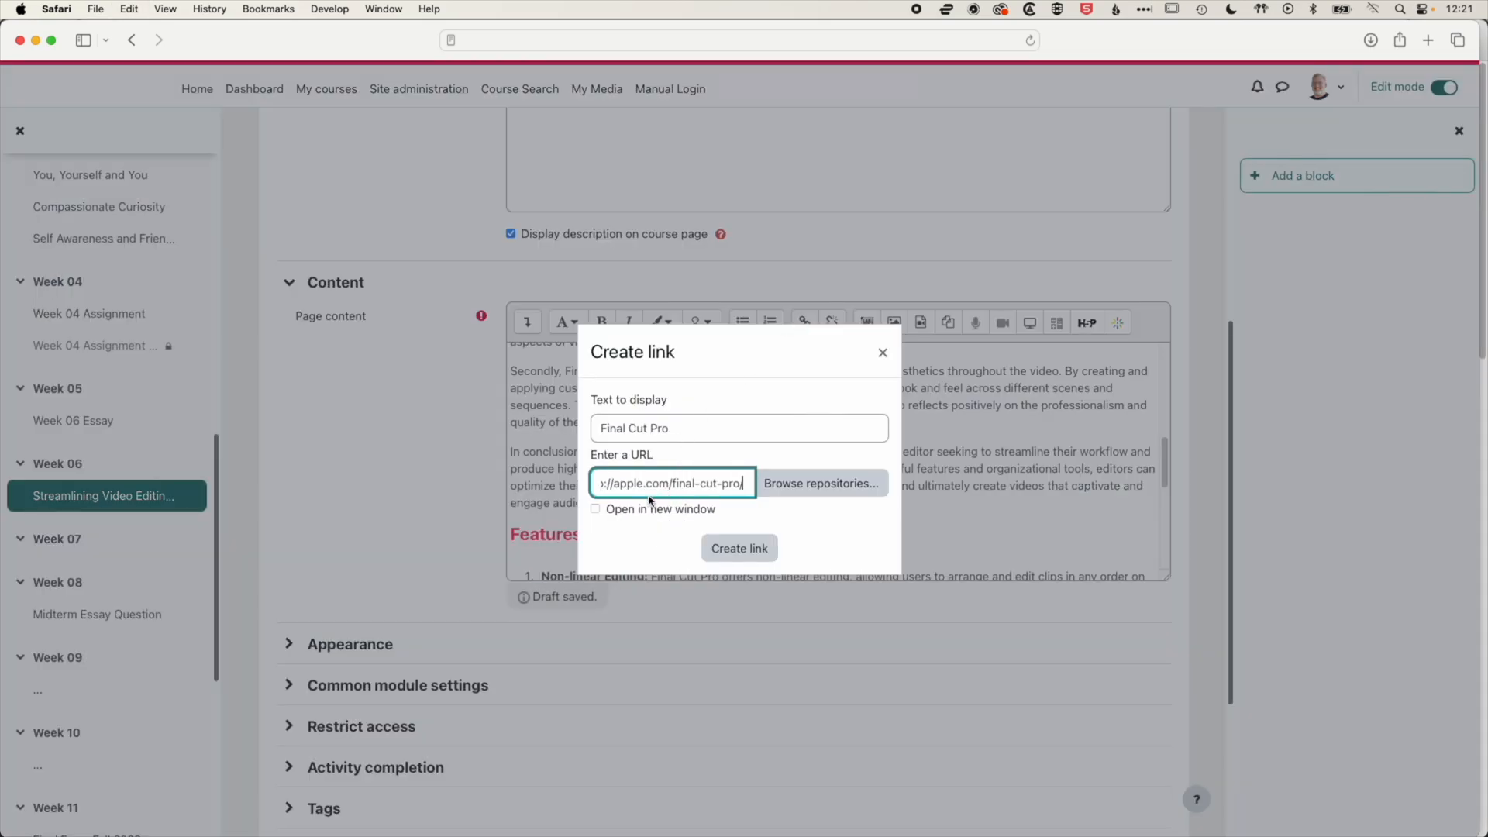
pyautogui.click(595, 509)
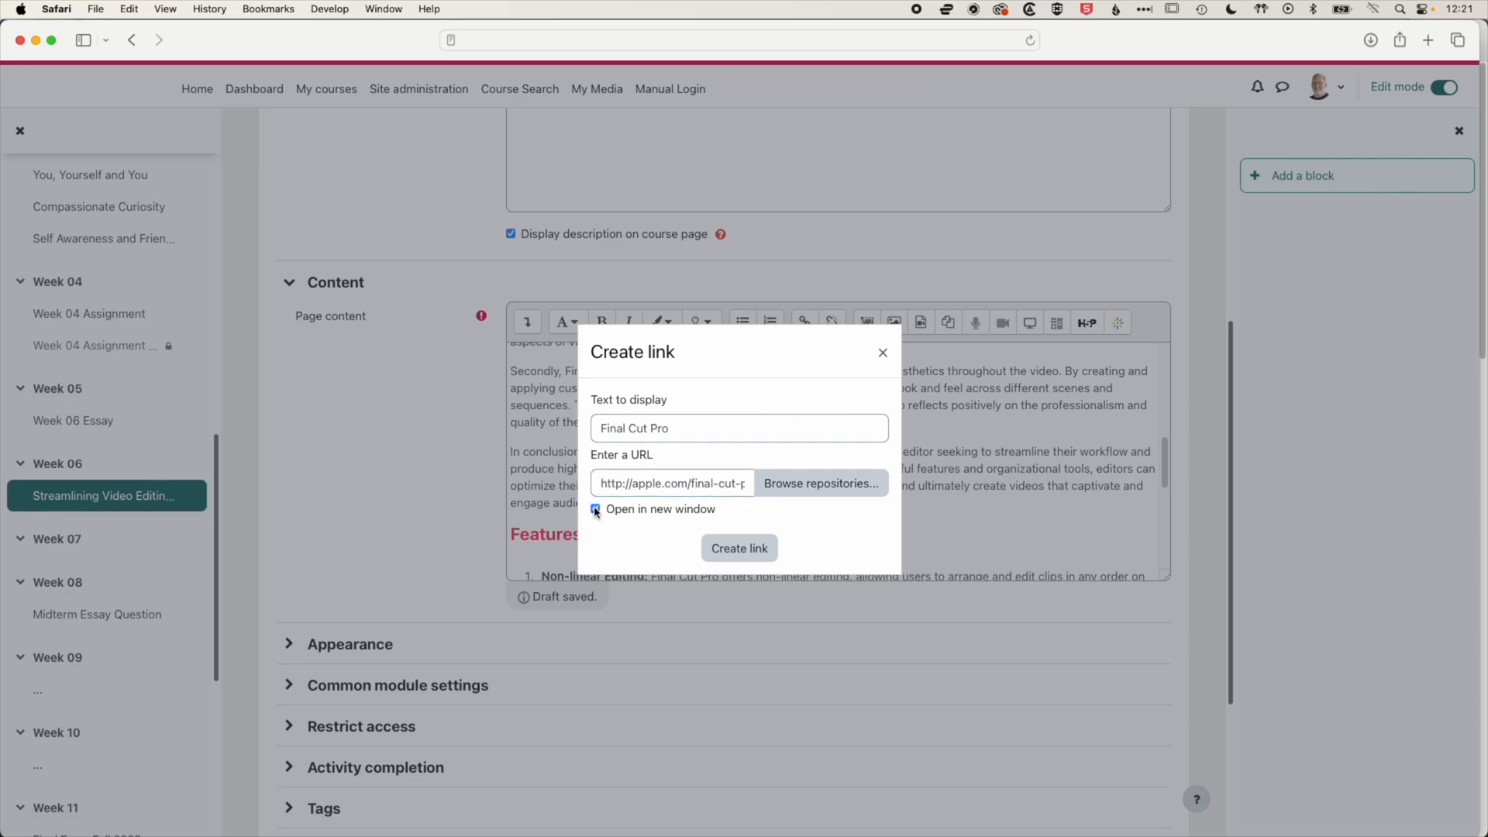
pyautogui.click(740, 550)
# - Reveal the editor's additional formatting tools and examine the page content's HTML source before returning to the formatted view
pyautogui.scroll(-3, 725, 511)
pyautogui.scroll(-6, 720, 494)
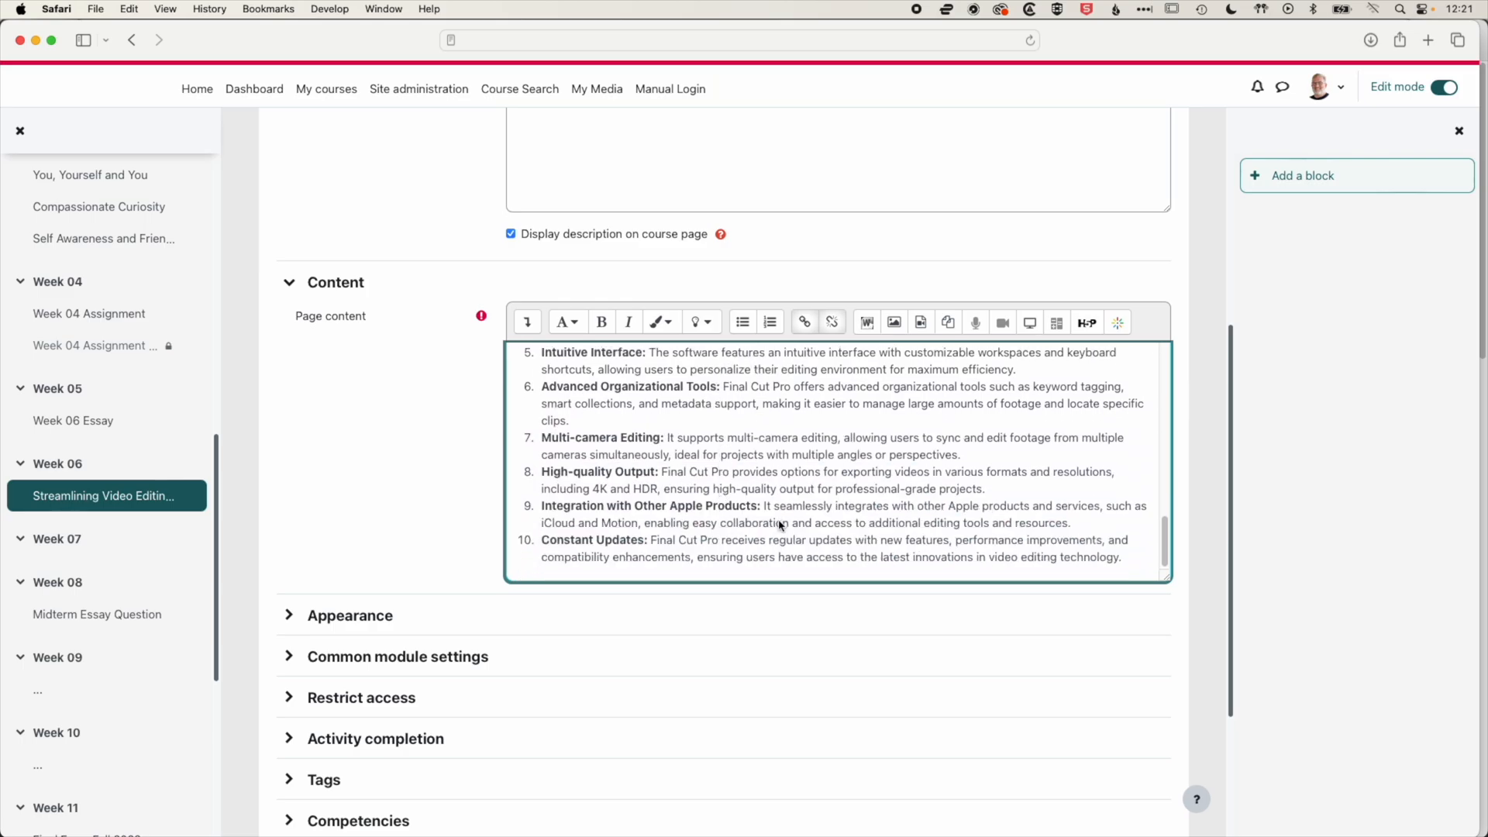
pyautogui.click(527, 324)
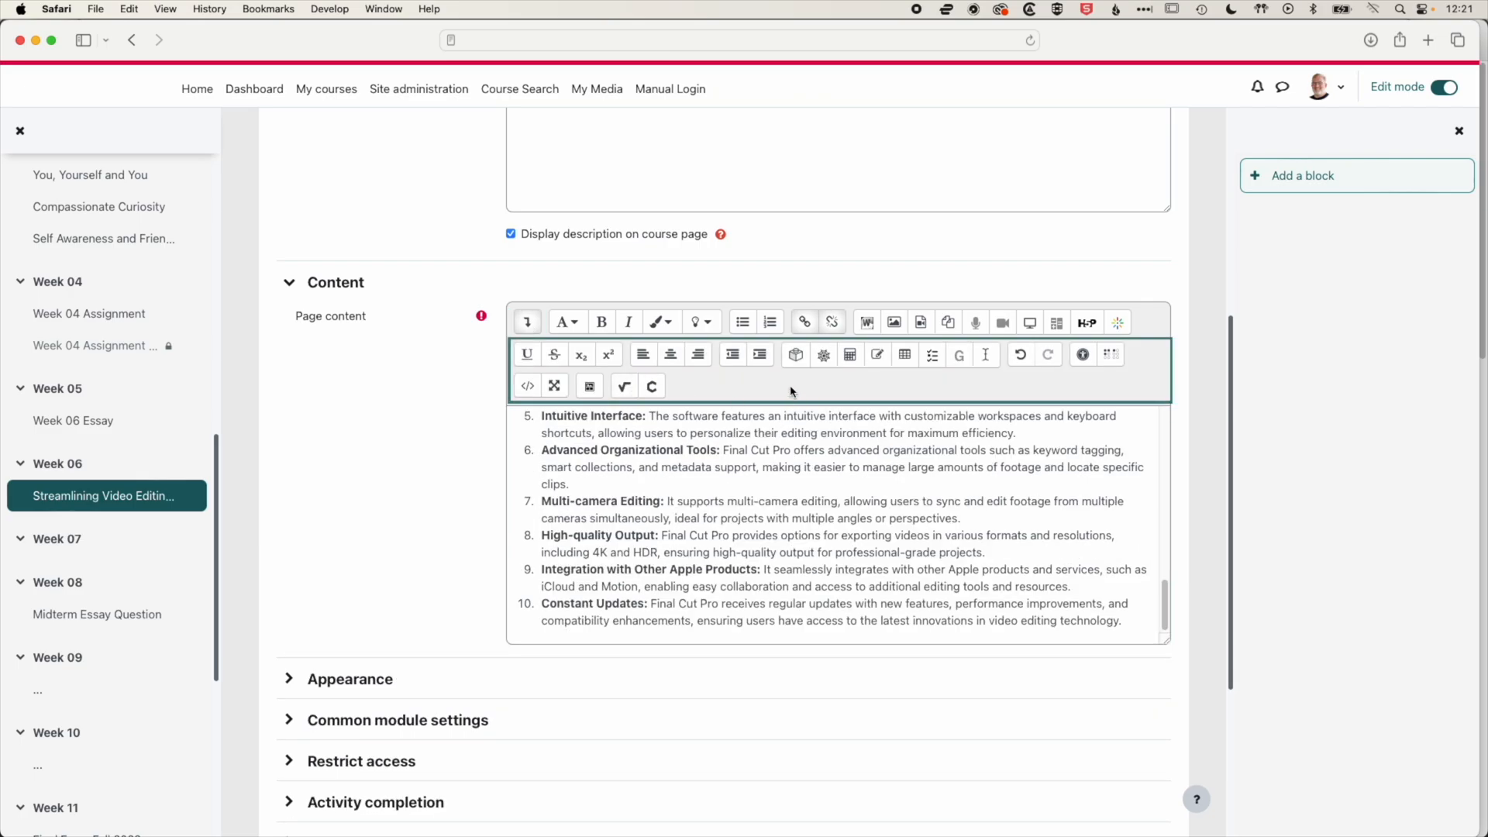
pyautogui.click(532, 389)
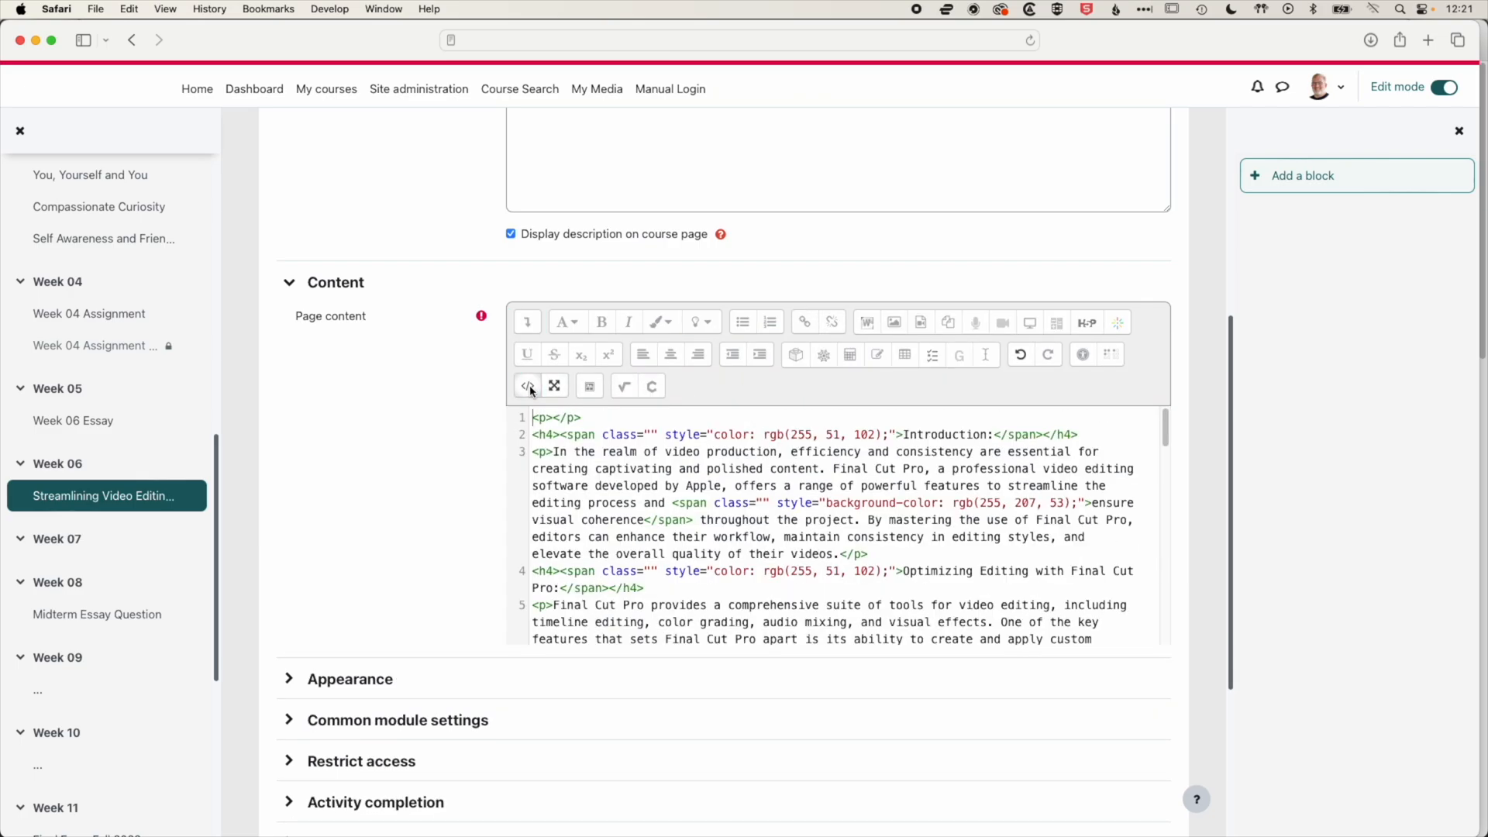
pyautogui.scroll(-10, 704, 560)
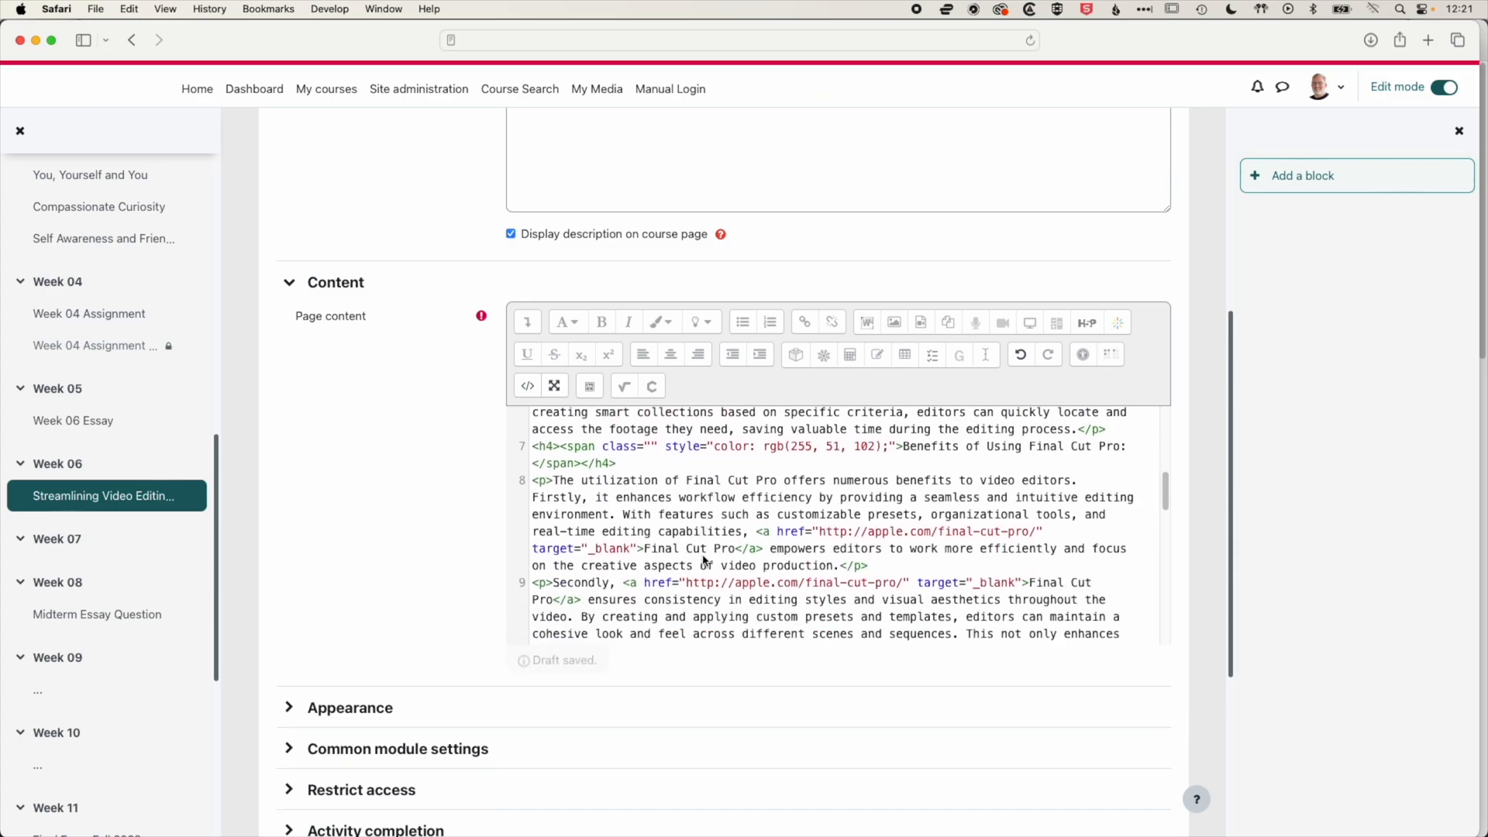
pyautogui.scroll(5, 704, 559)
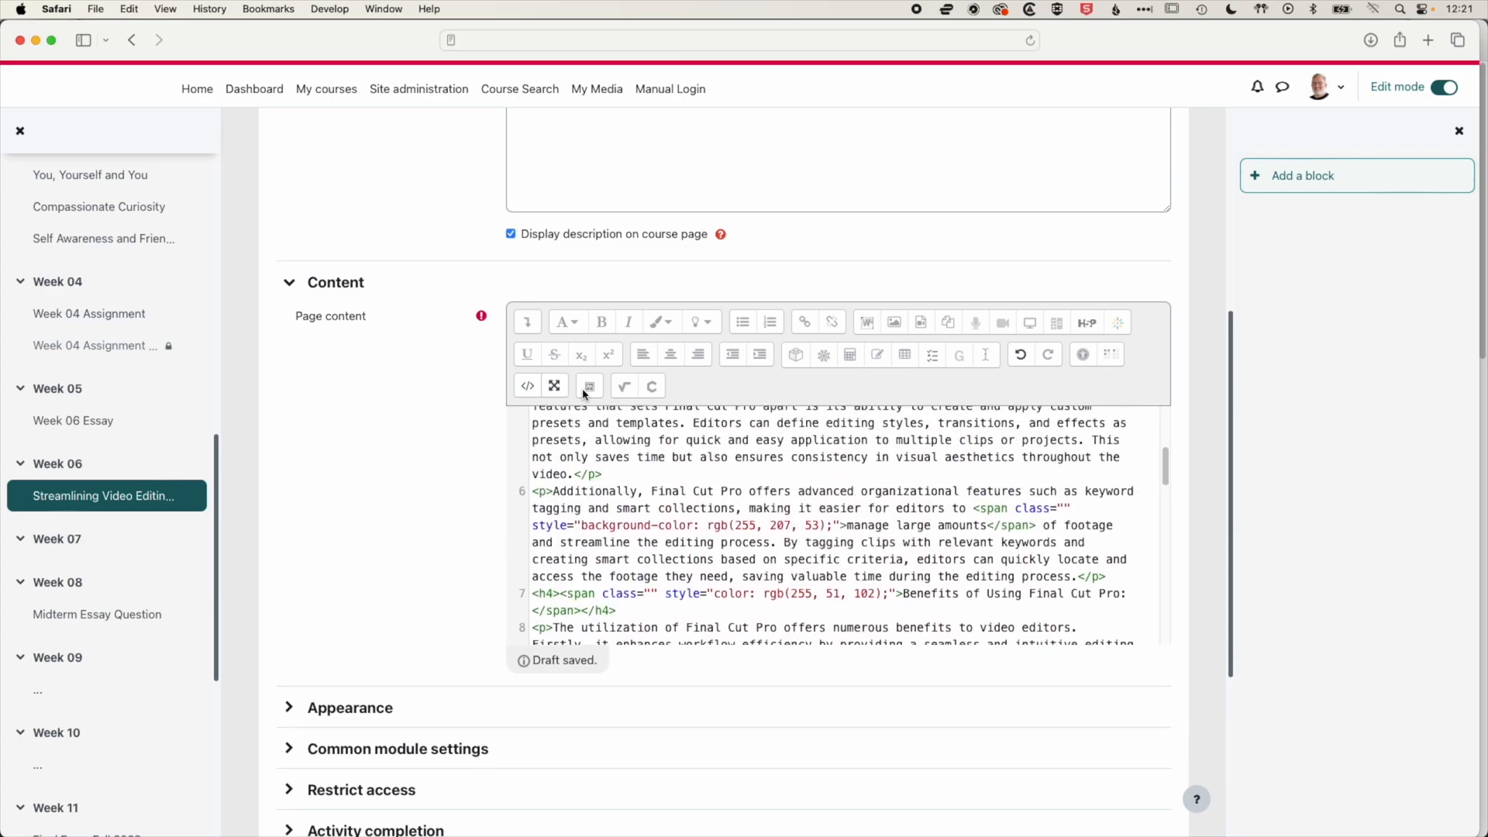
pyautogui.click(528, 387)
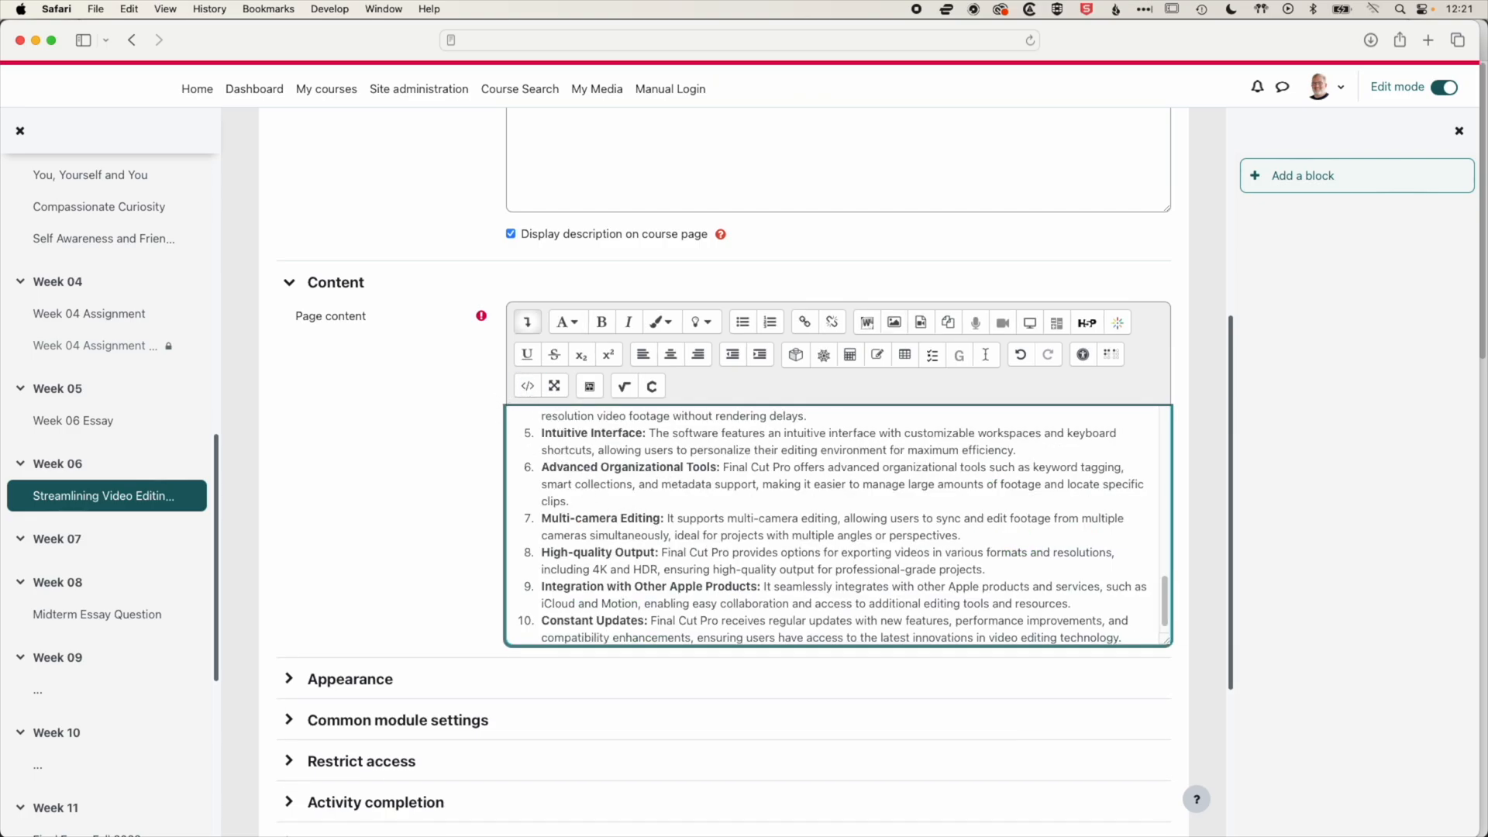
# - View the page content full screen, return to the form and make the content editing area taller
pyautogui.click(555, 386)
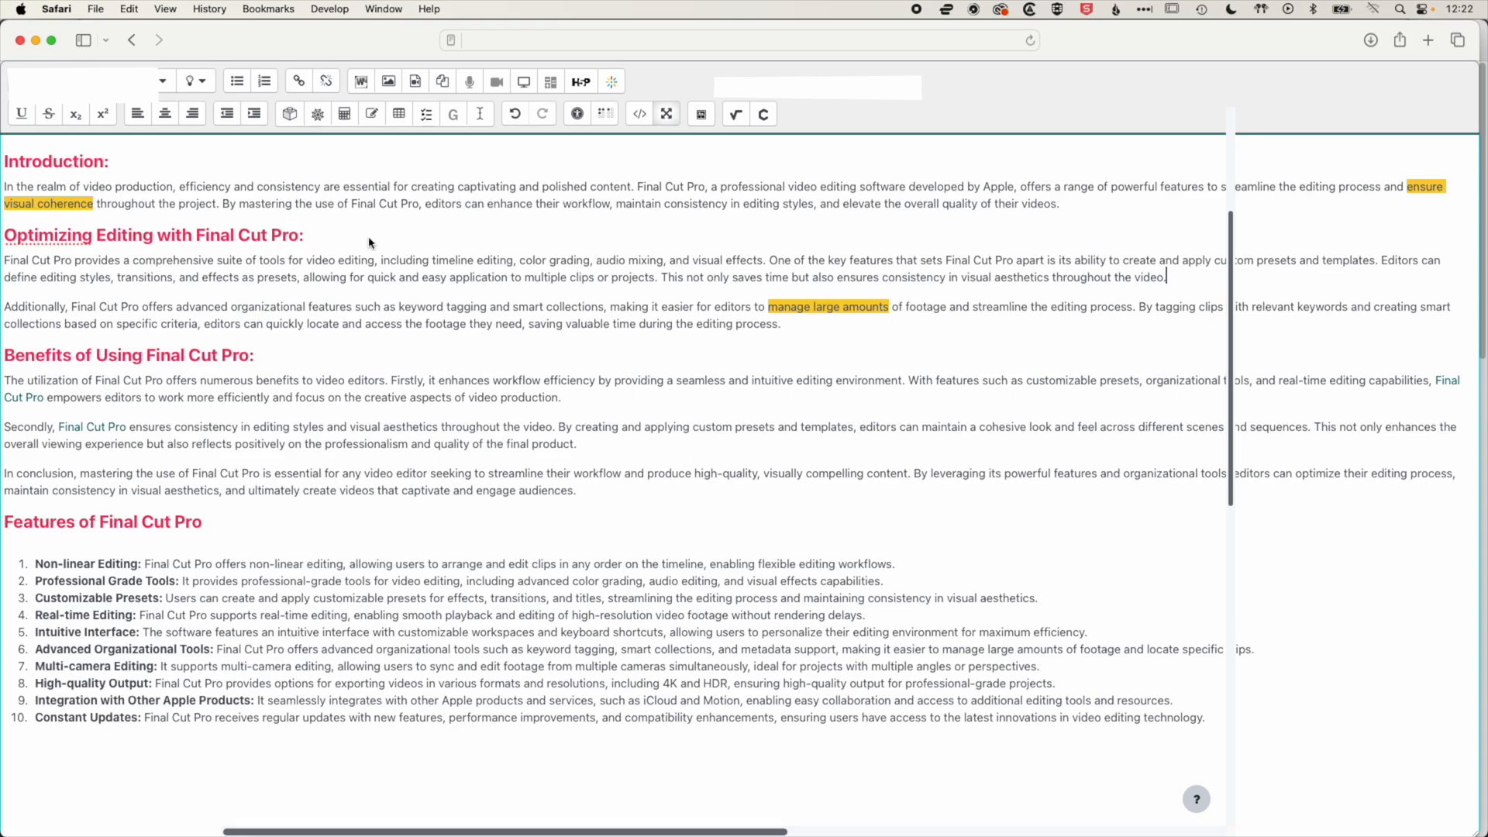
pyautogui.click(668, 115)
pyautogui.scroll(-2, 1197, 589)
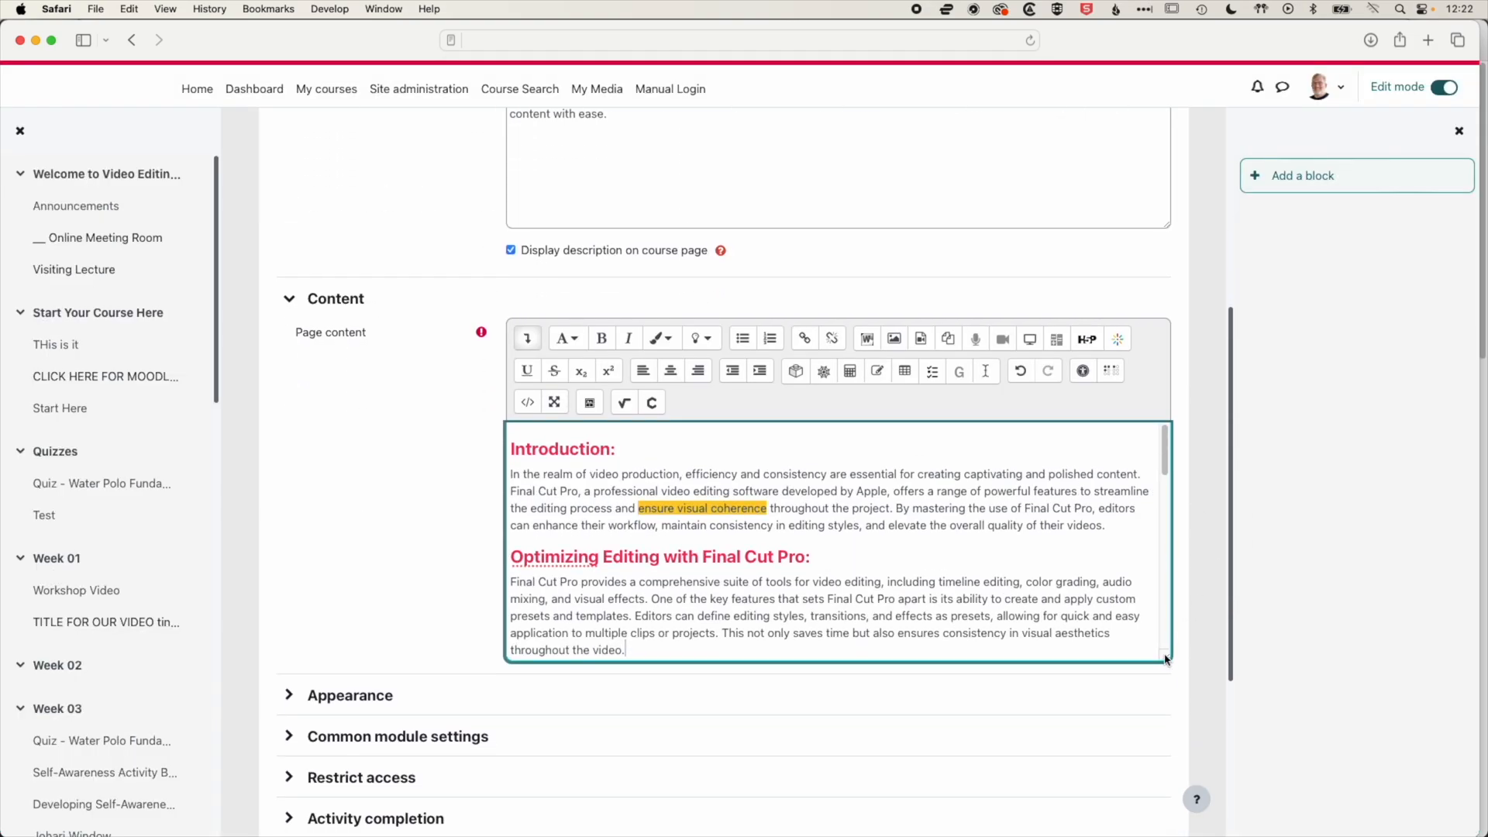
pyautogui.moveTo(1166, 658); pyautogui.dragTo(1167, 765)
pyautogui.scroll(-2, 1198, 590)
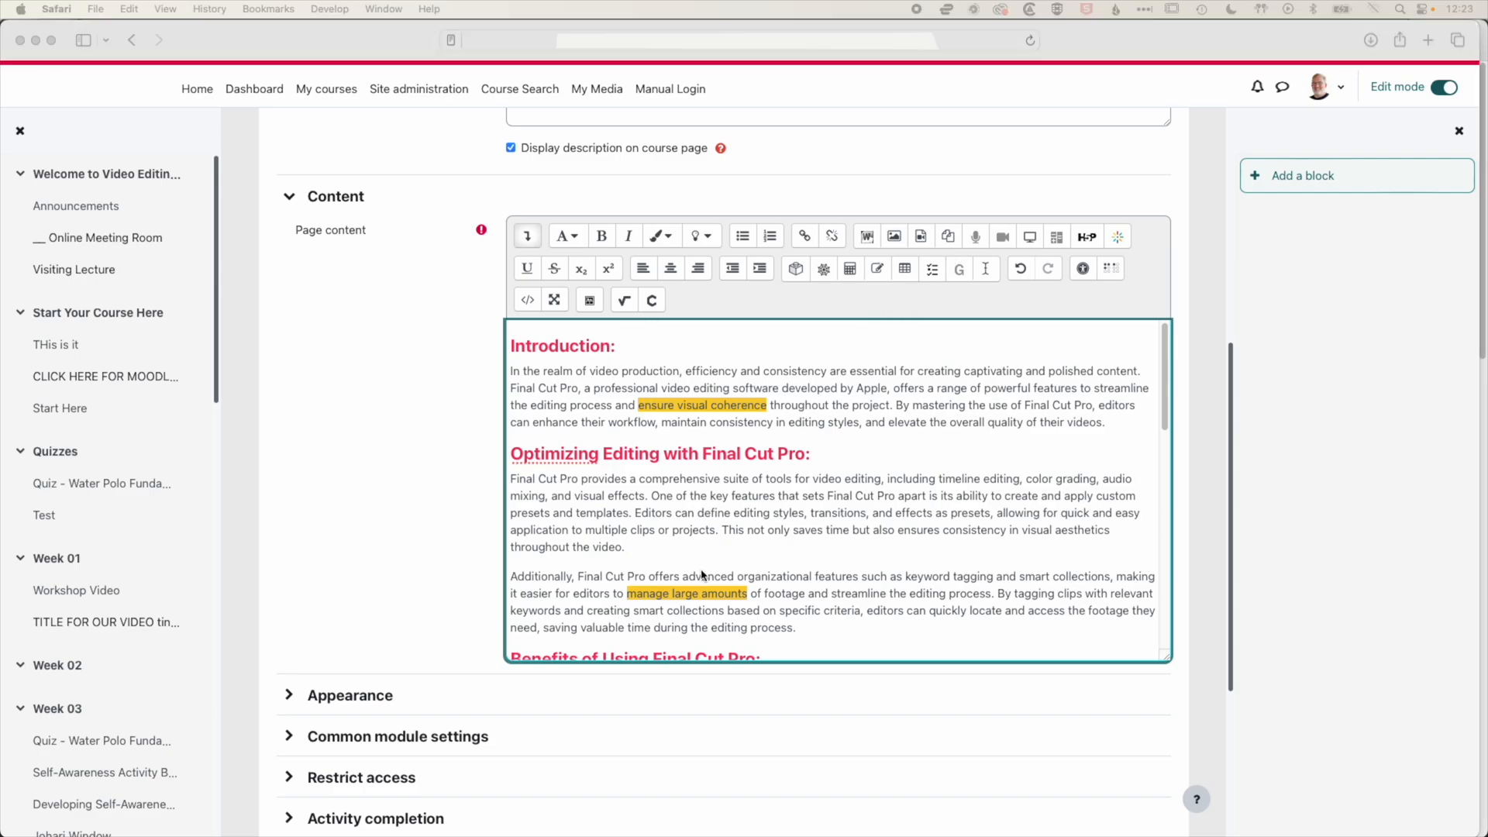
# - Below the first "Optimizing Editing" paragraph, insert the indented quote "Final Cut Pro: Where creativity meets efficiency, turning visions into cinematic reality with every edit."
pyautogui.click(728, 271)
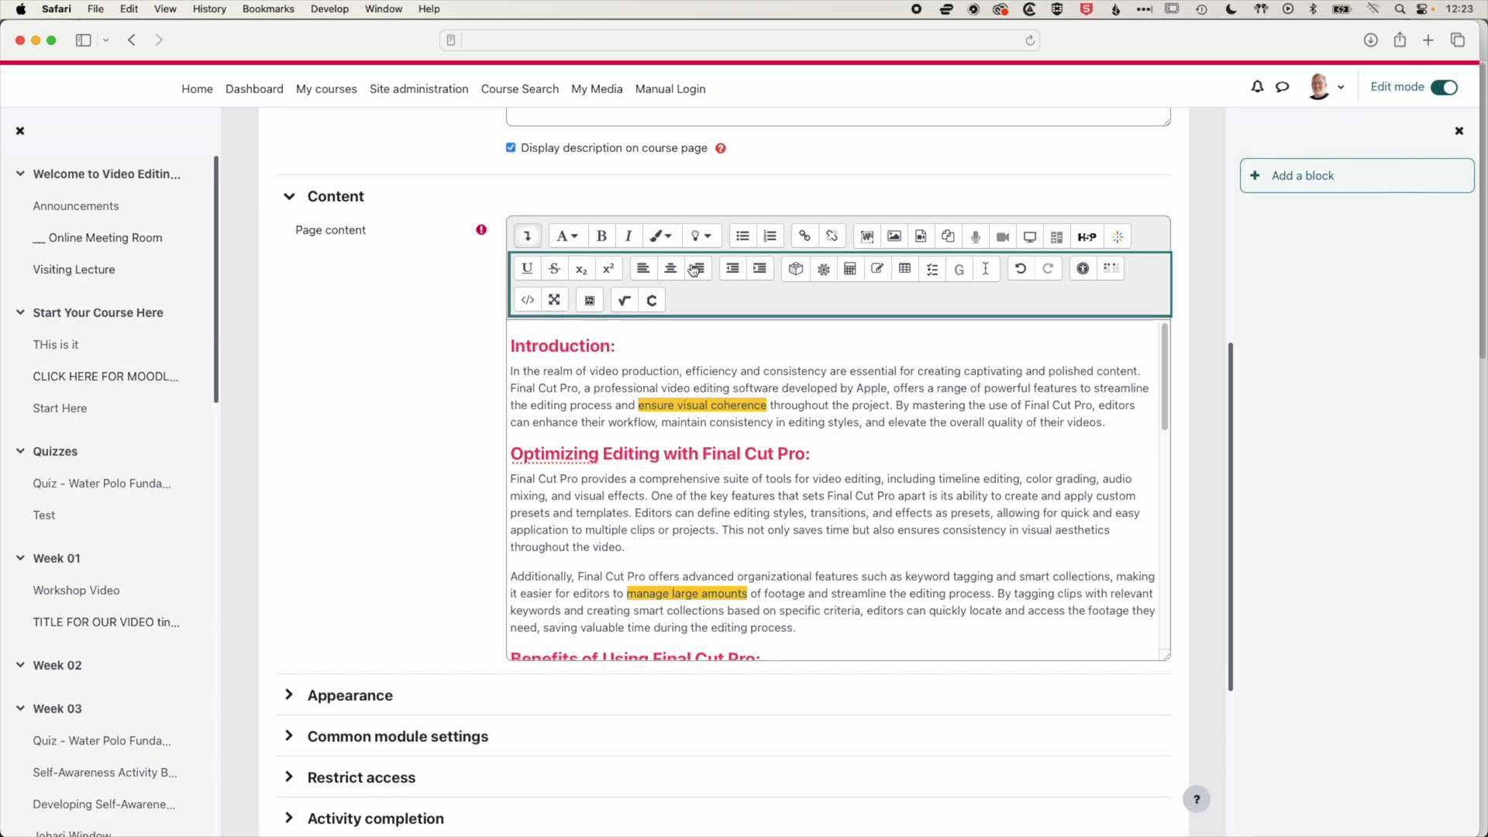
pyautogui.click(689, 555)
pyautogui.press('Return')
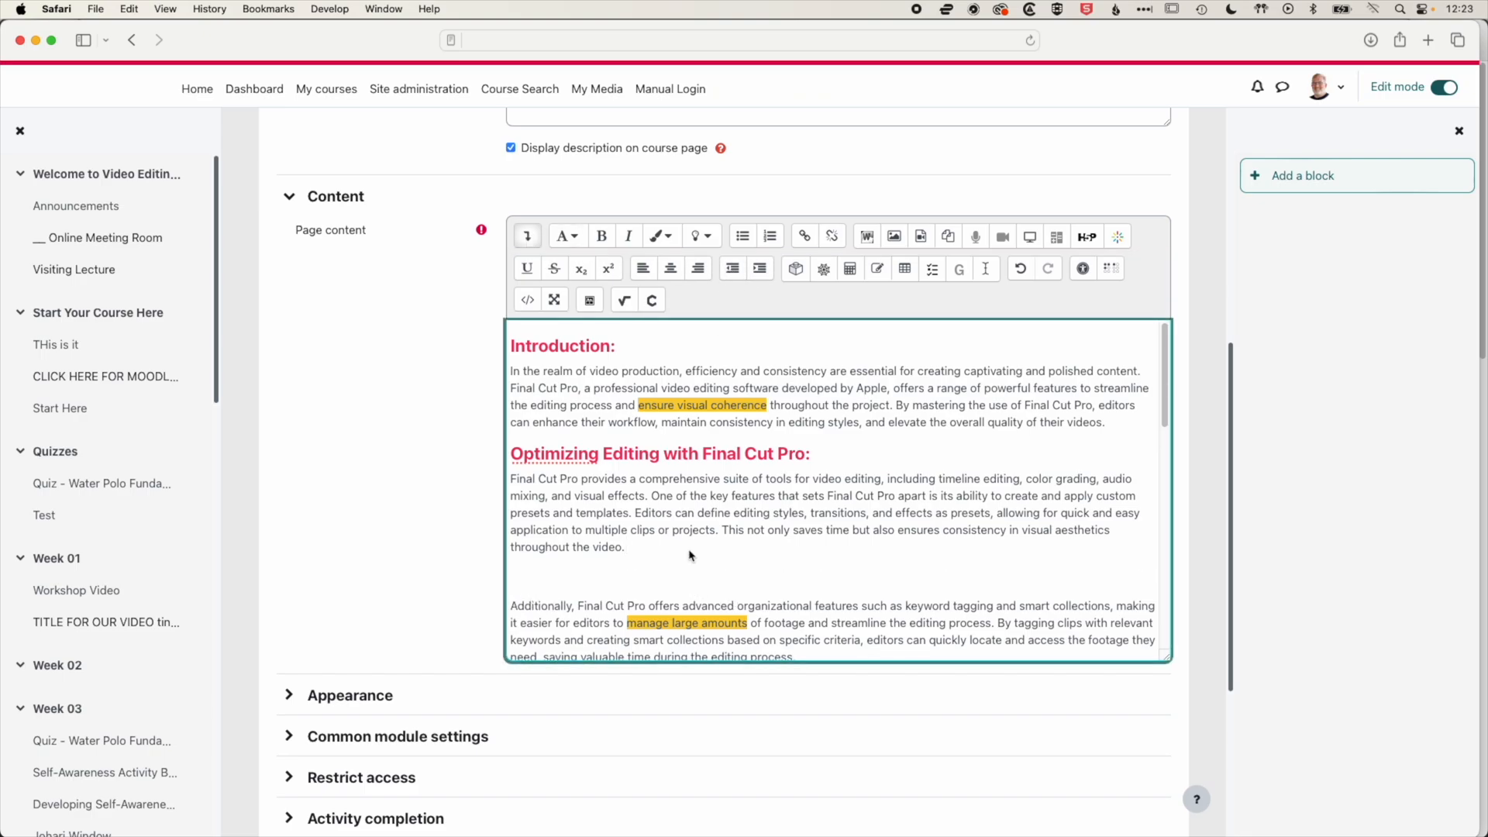
pyautogui.write('"Final Cut Pro: Where creativity meets efficiency, turning visions into cinematic reality with every edit."')
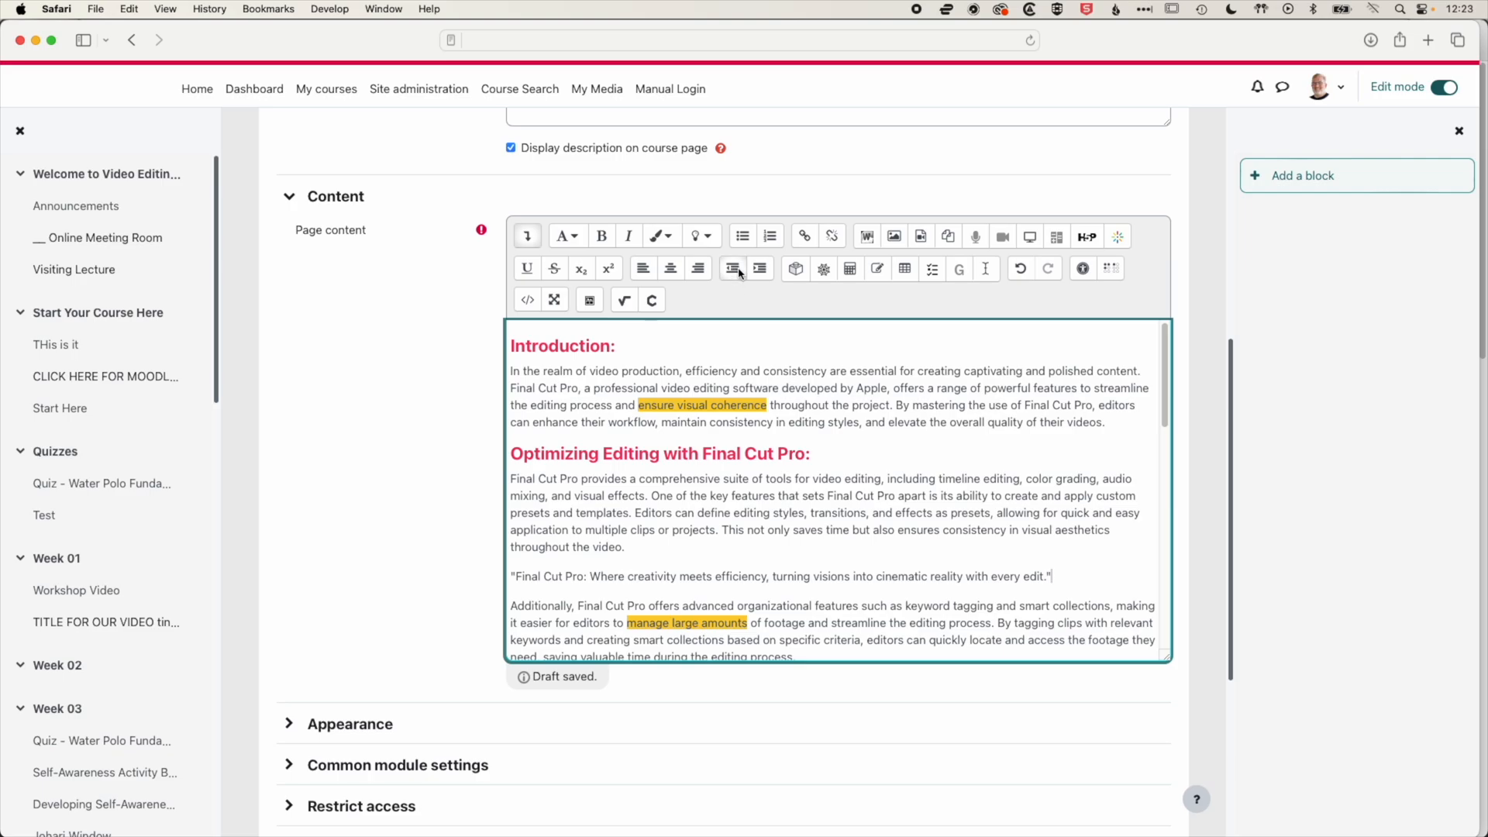
pyautogui.click(762, 270)
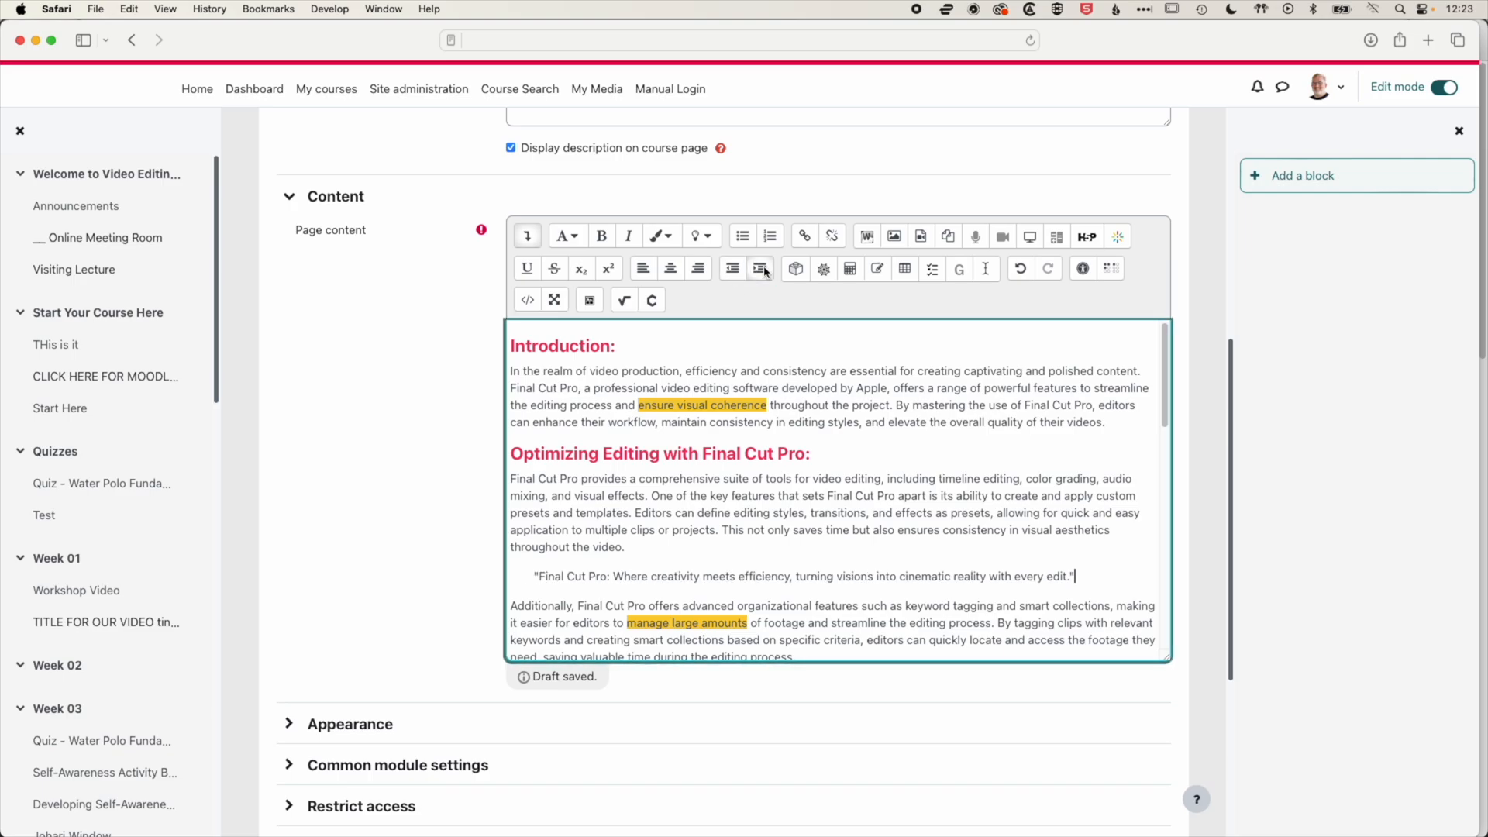
# - Format the inserted Final Cut Pro quote as a large heading in italics
pyautogui.click(715, 578)
pyautogui.click(566, 236)
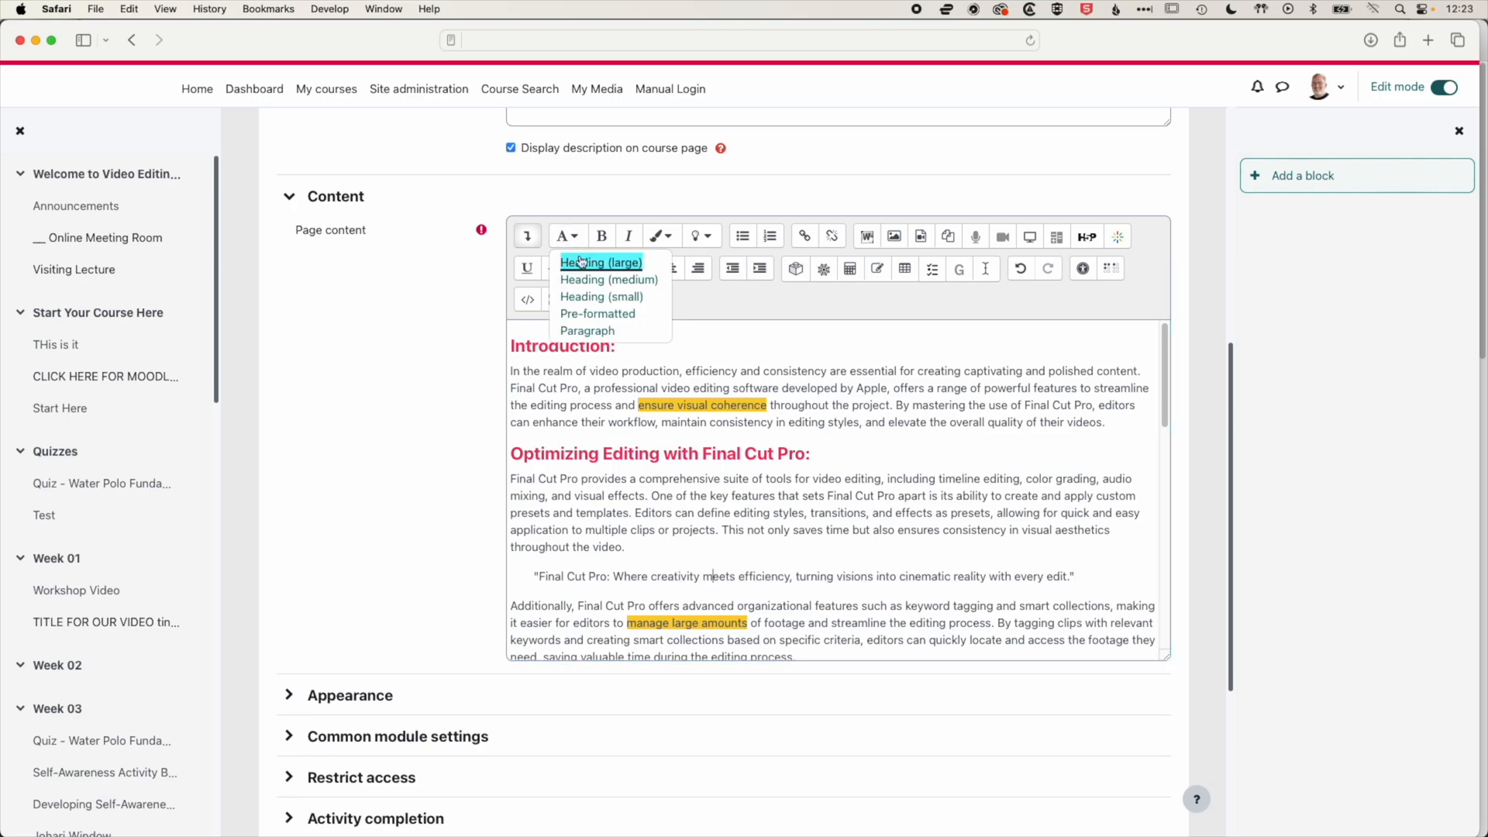
pyautogui.click(583, 262)
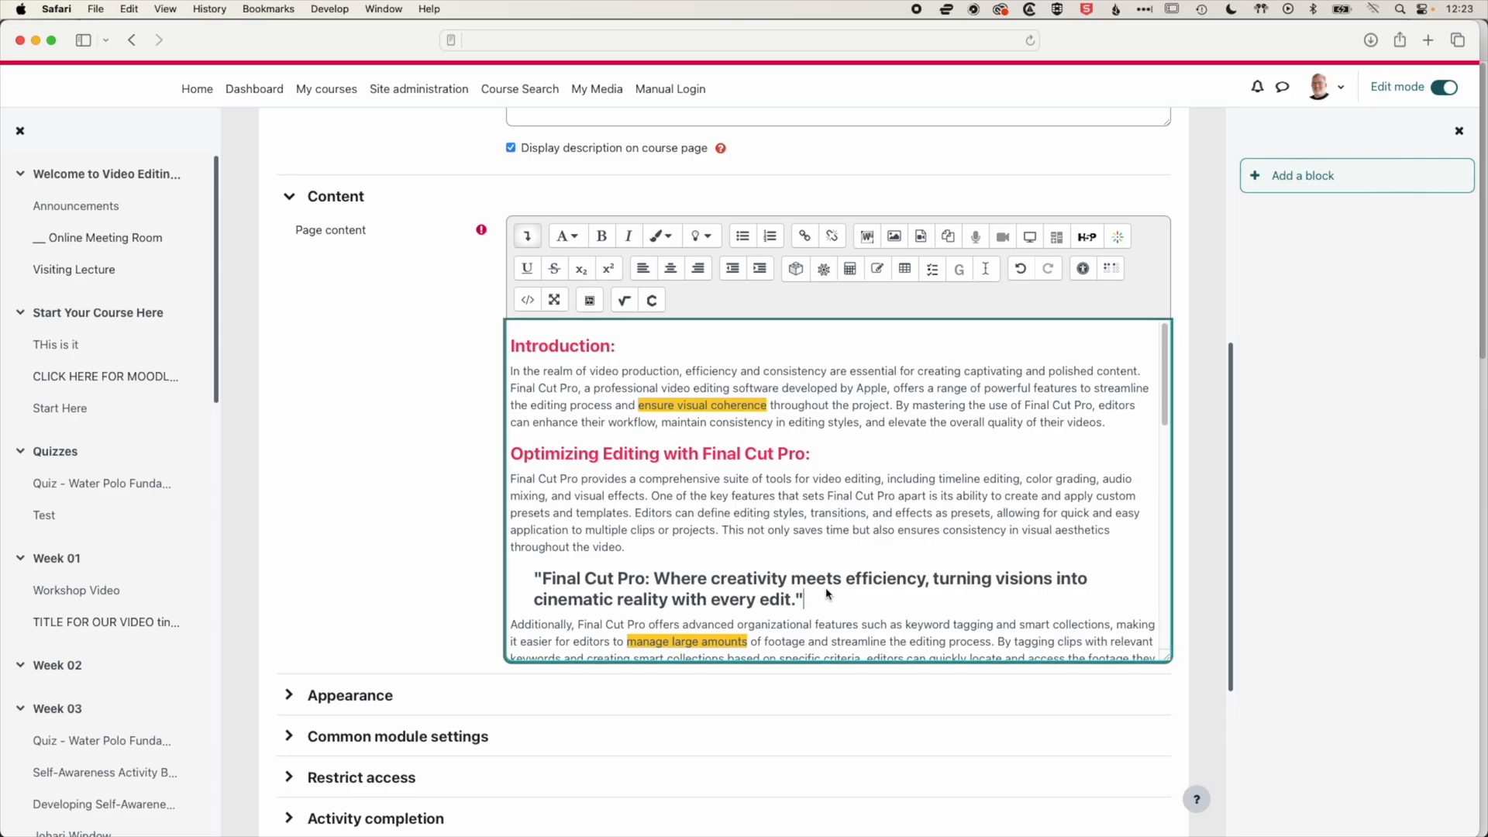
pyautogui.moveTo(806, 599); pyautogui.dragTo(536, 580)
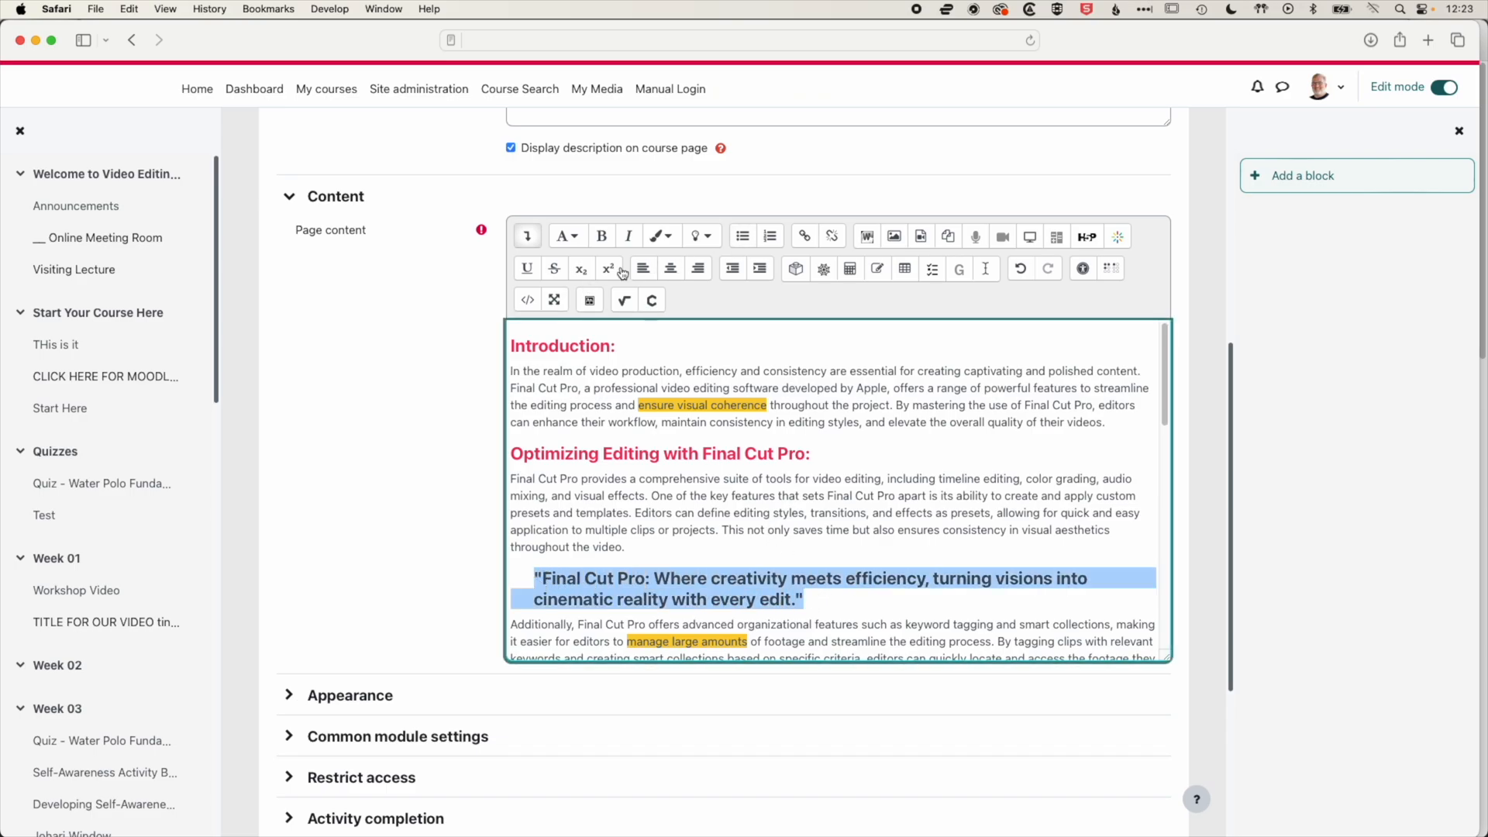
pyautogui.click(629, 237)
pyautogui.click(845, 604)
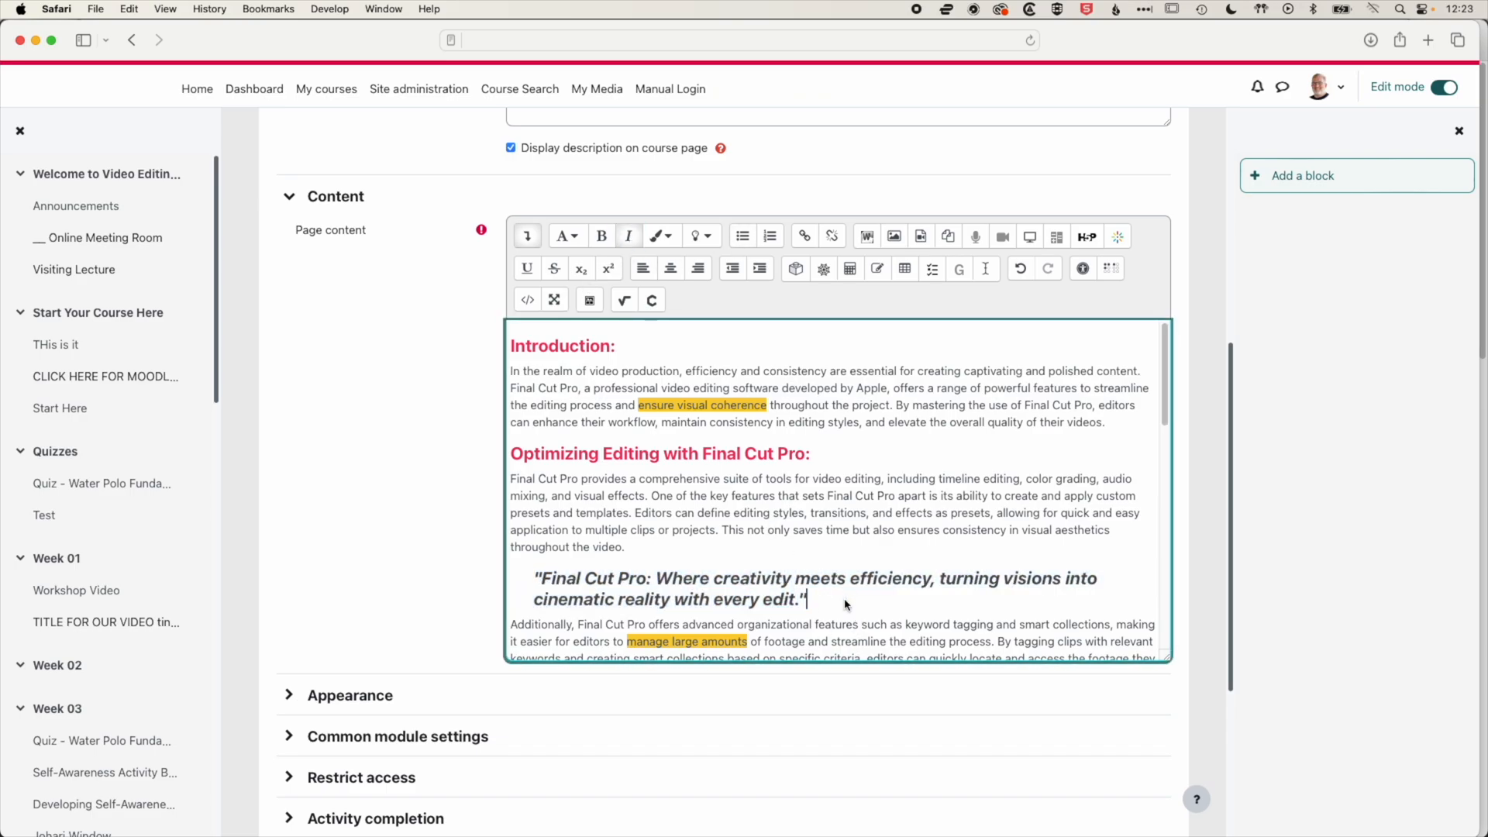
# - Center the italic Final Cut Pro quote
pyautogui.scroll(-5, 836, 604)
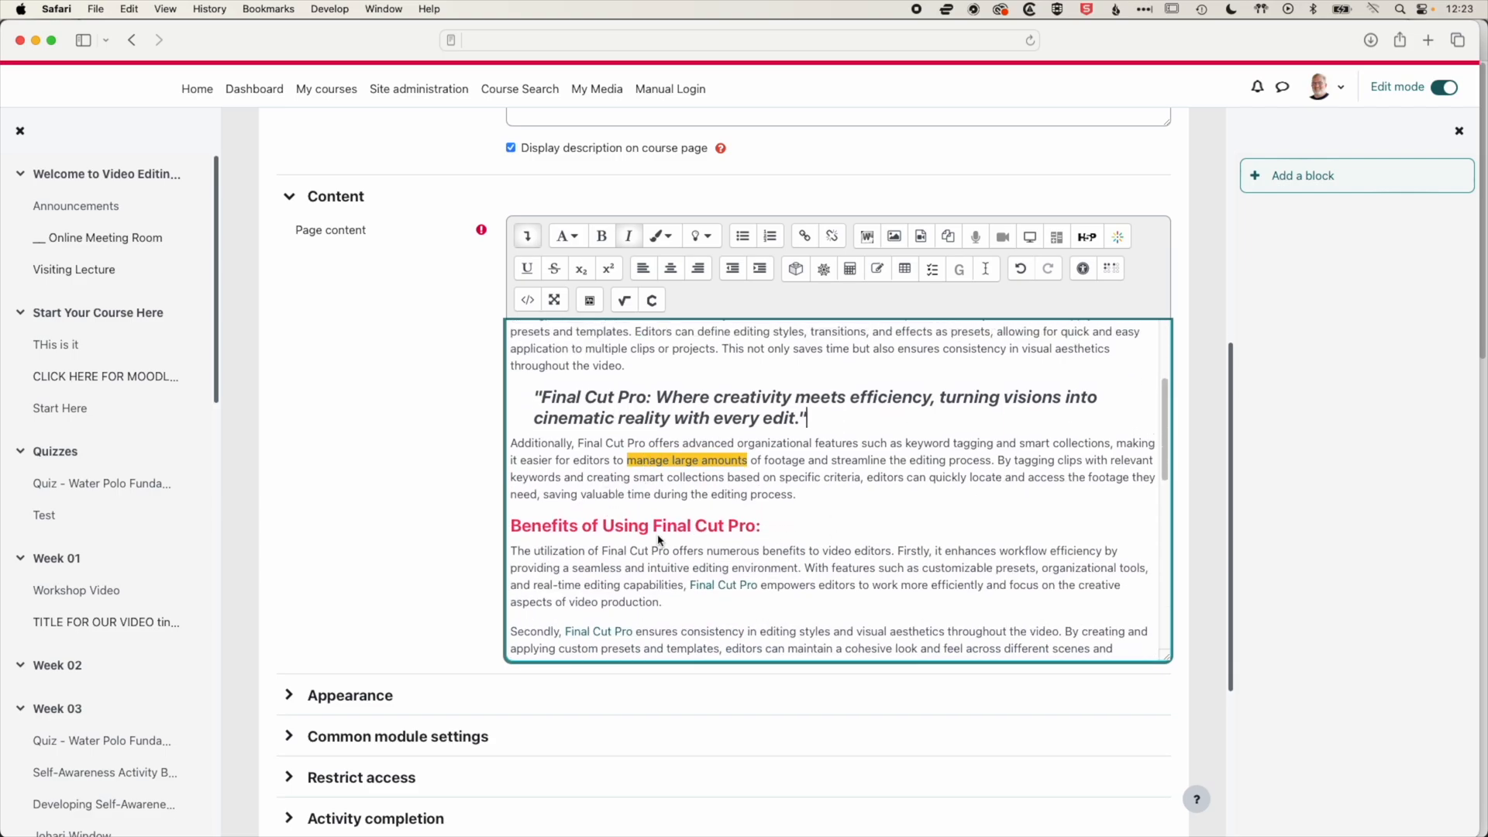
pyautogui.scroll(5, 719, 466)
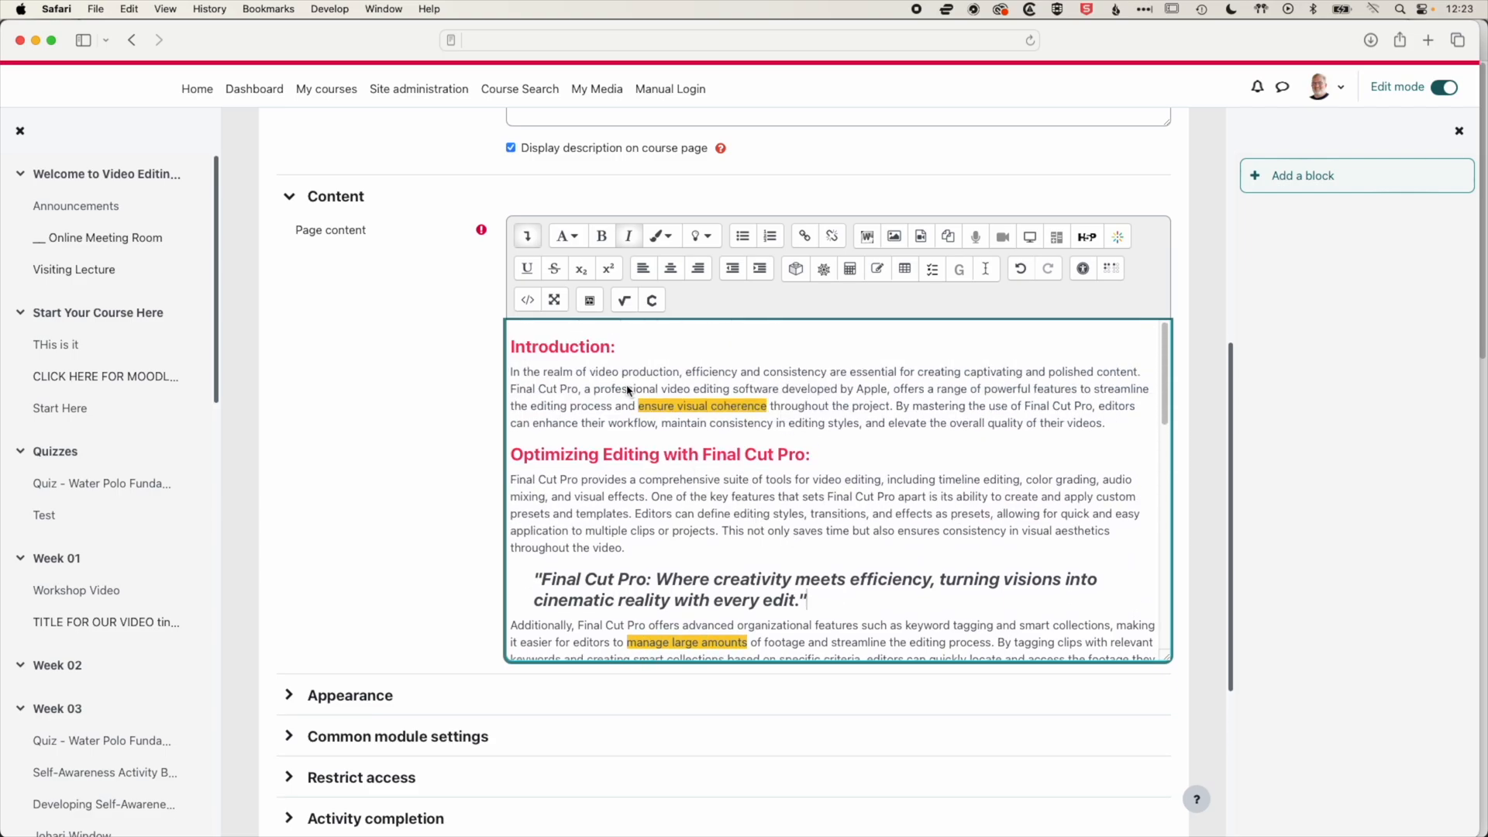
pyautogui.click(671, 269)
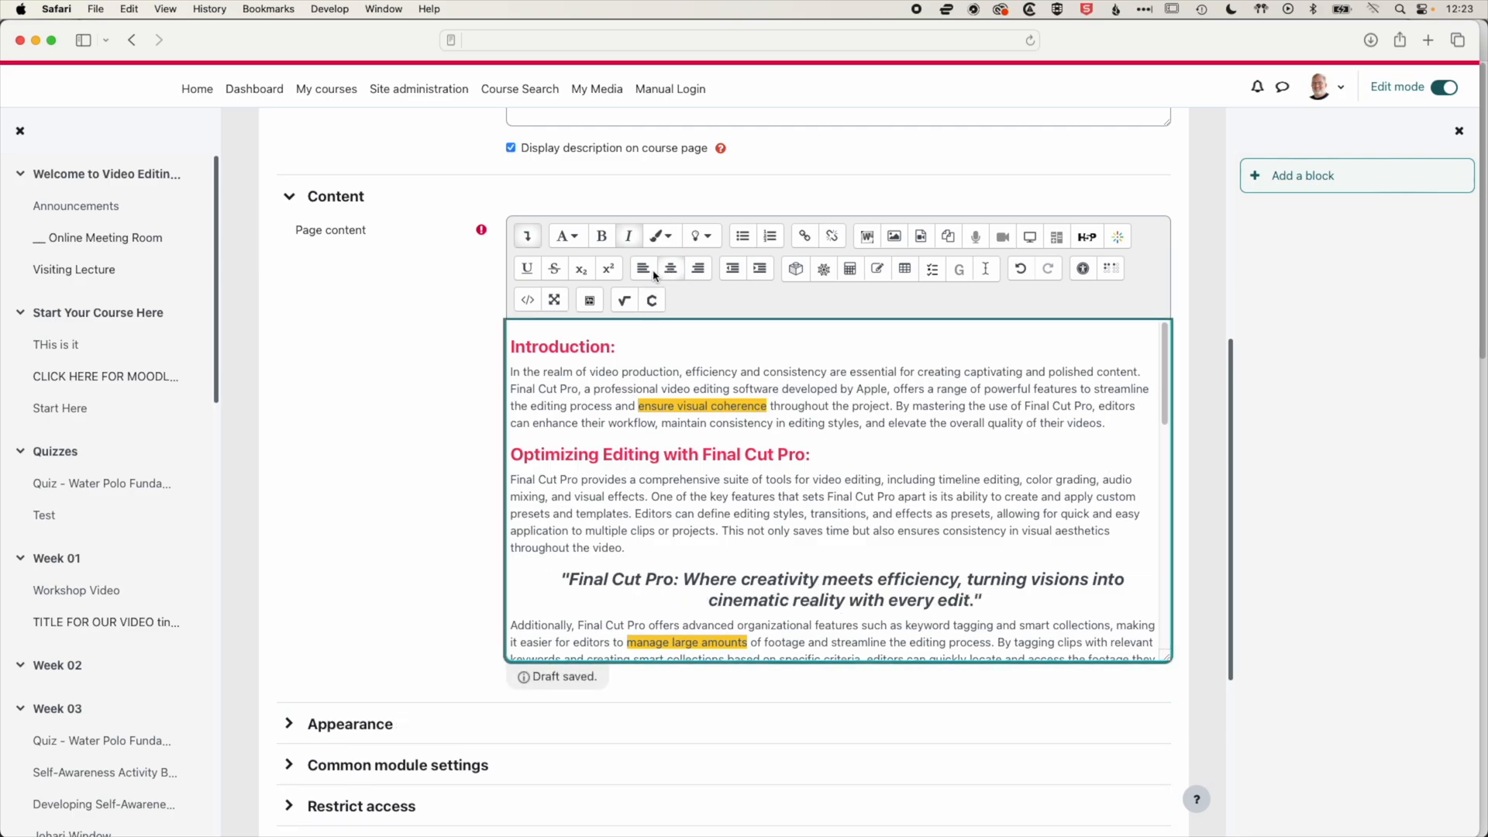
# - Try right alignment on the italic Final Cut Pro quote, settle on left alignment and remove its indentation
pyautogui.click(698, 269)
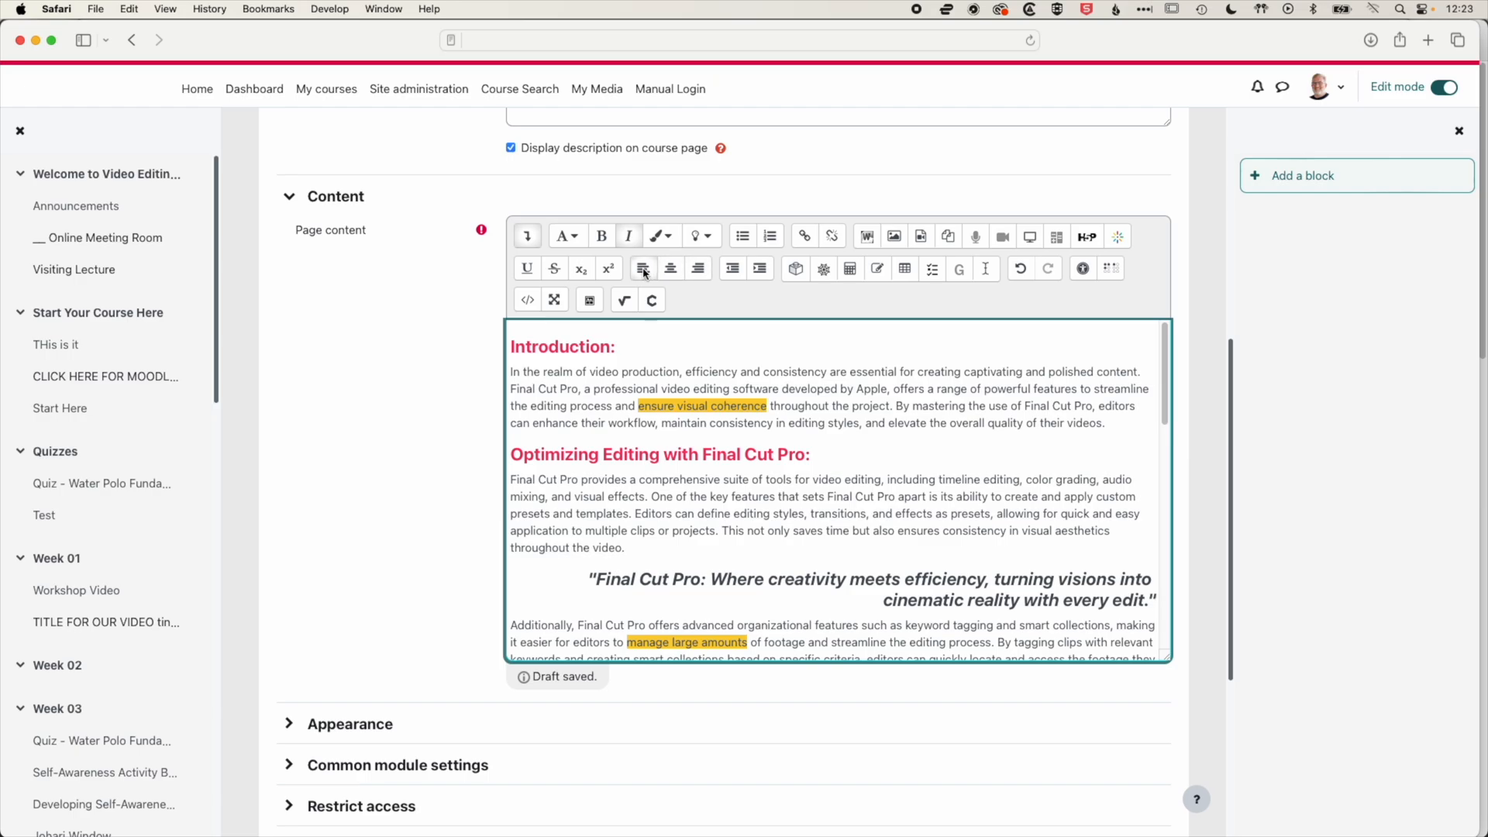
pyautogui.click(644, 269)
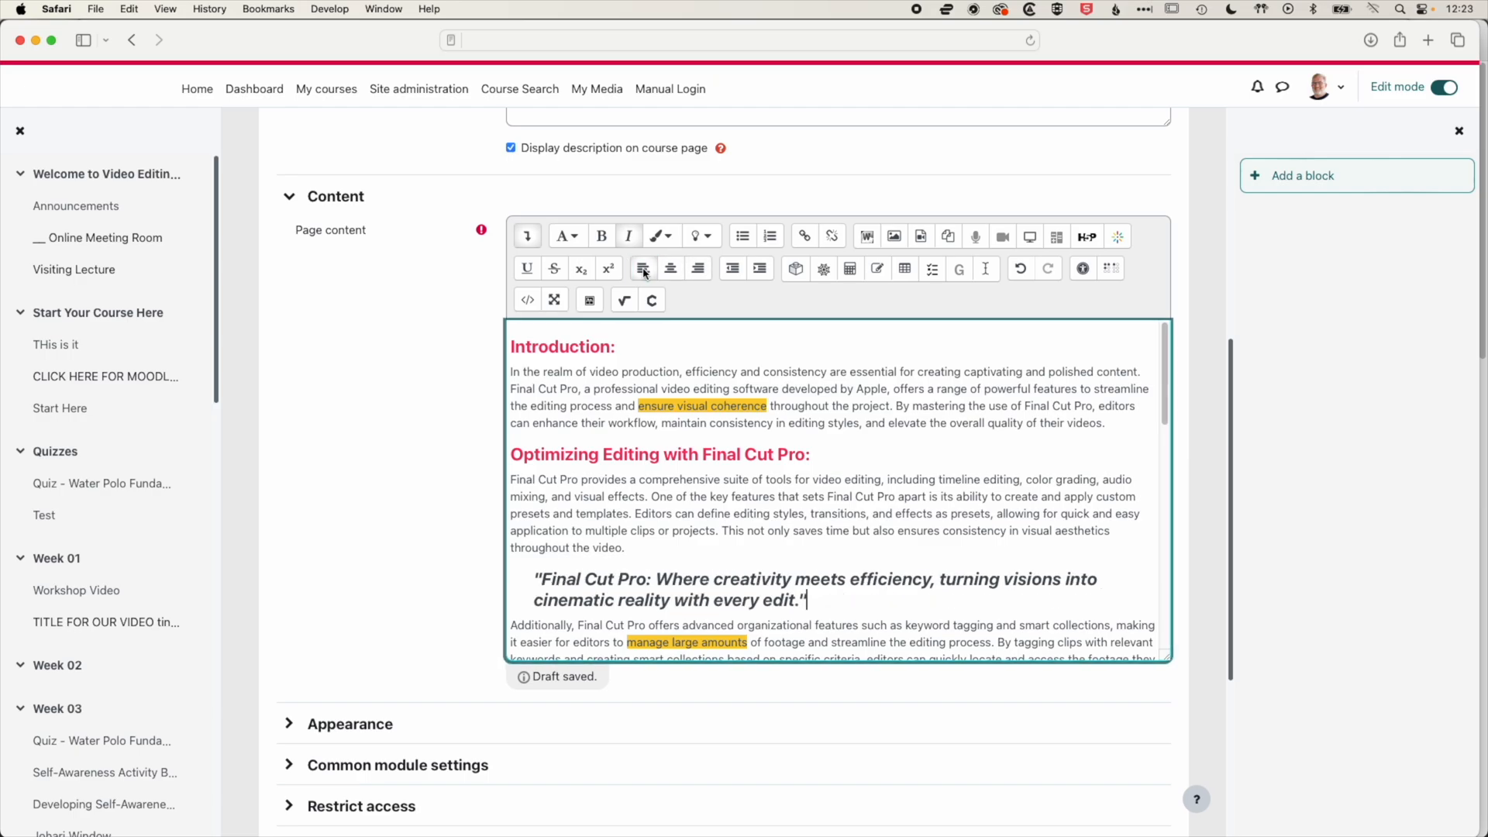
pyautogui.click(759, 271)
pyautogui.click(733, 273)
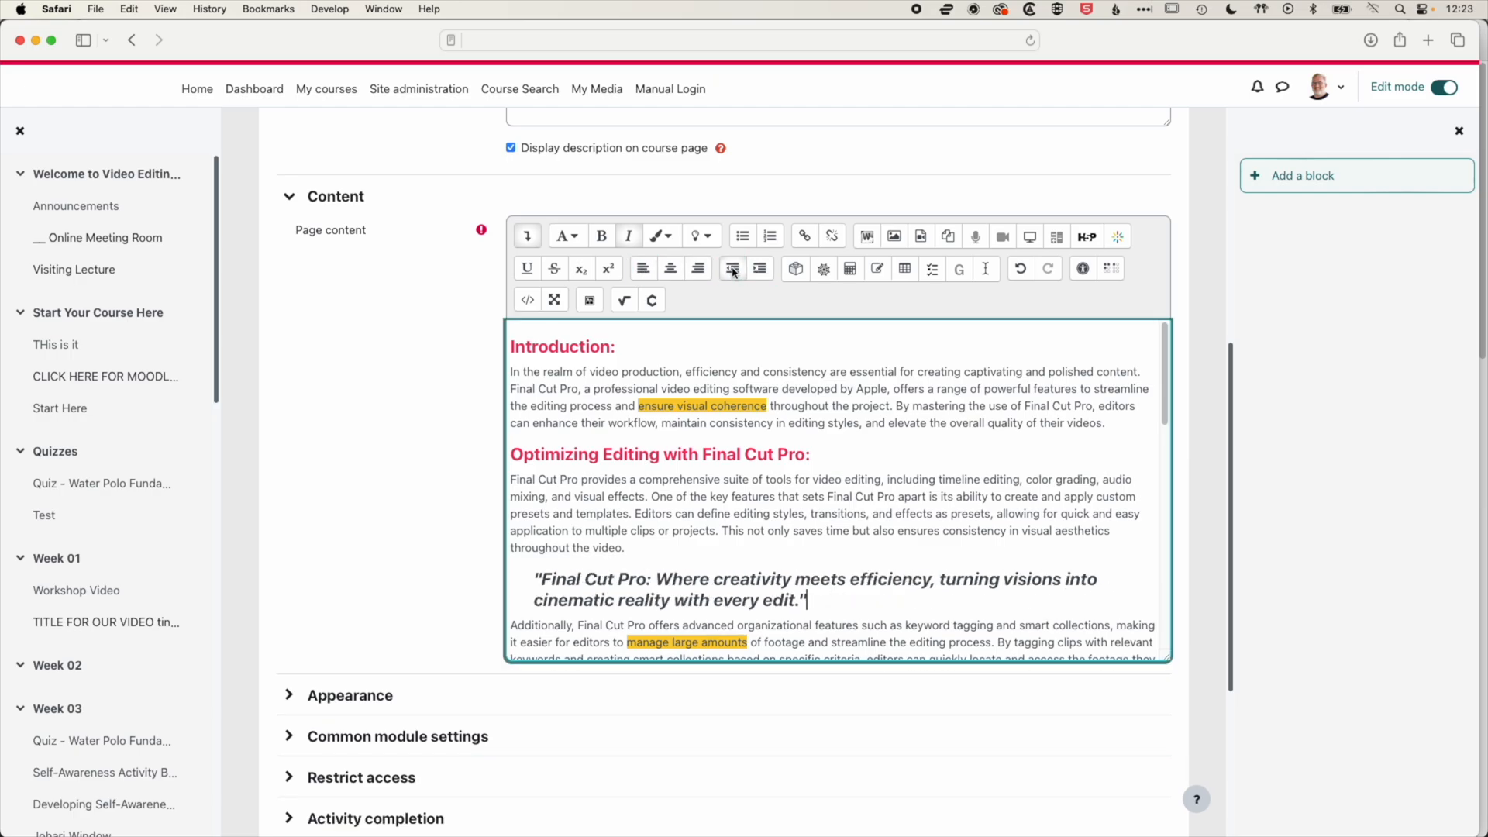
pyautogui.click(733, 271)
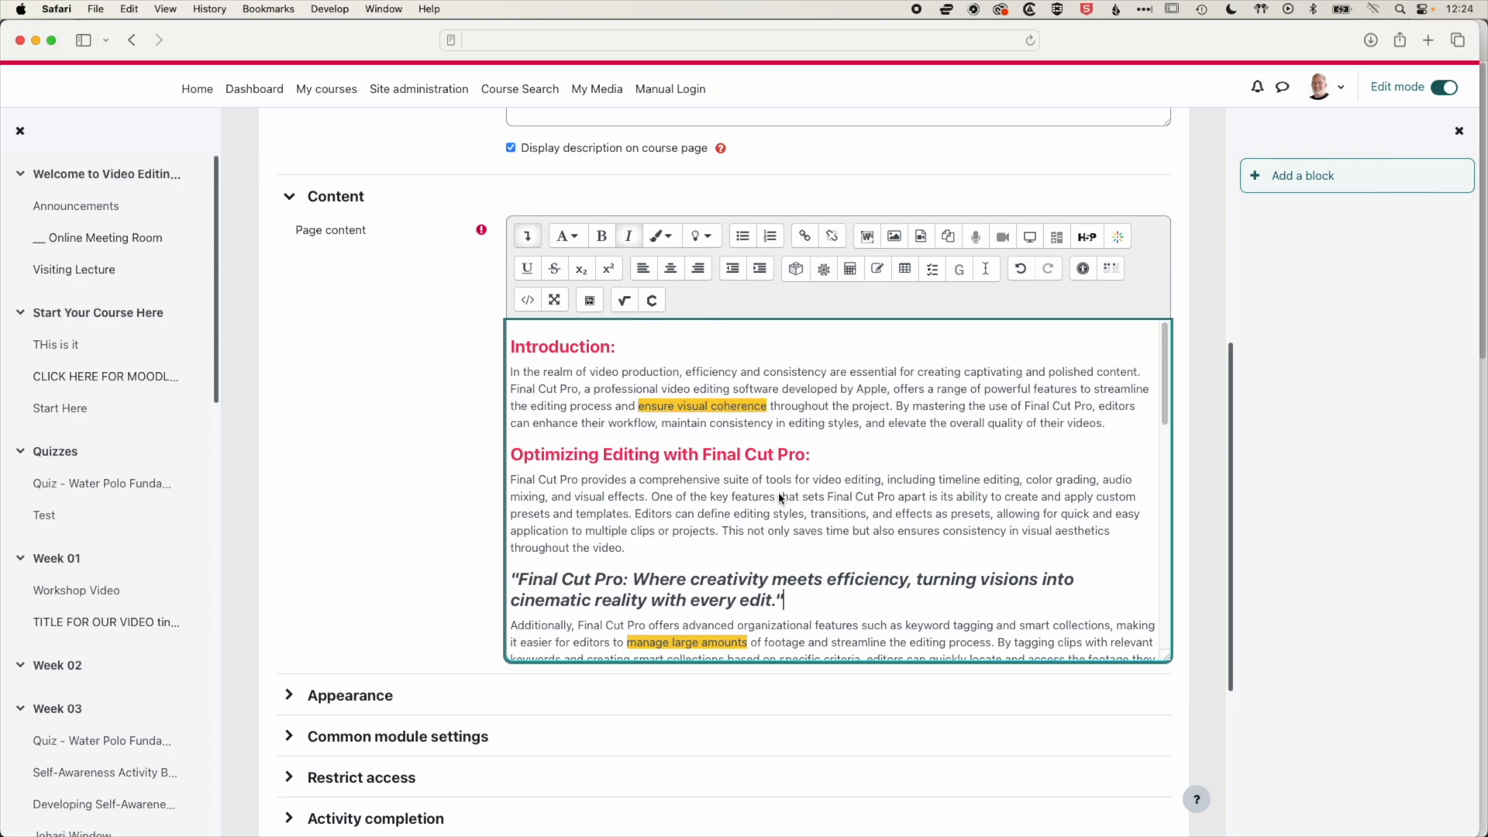
# - Below the numbered features list at the end of the page content, add the line "Final Cut Pro Introduction" followed by an empty line
pyautogui.scroll(-3, 780, 498)
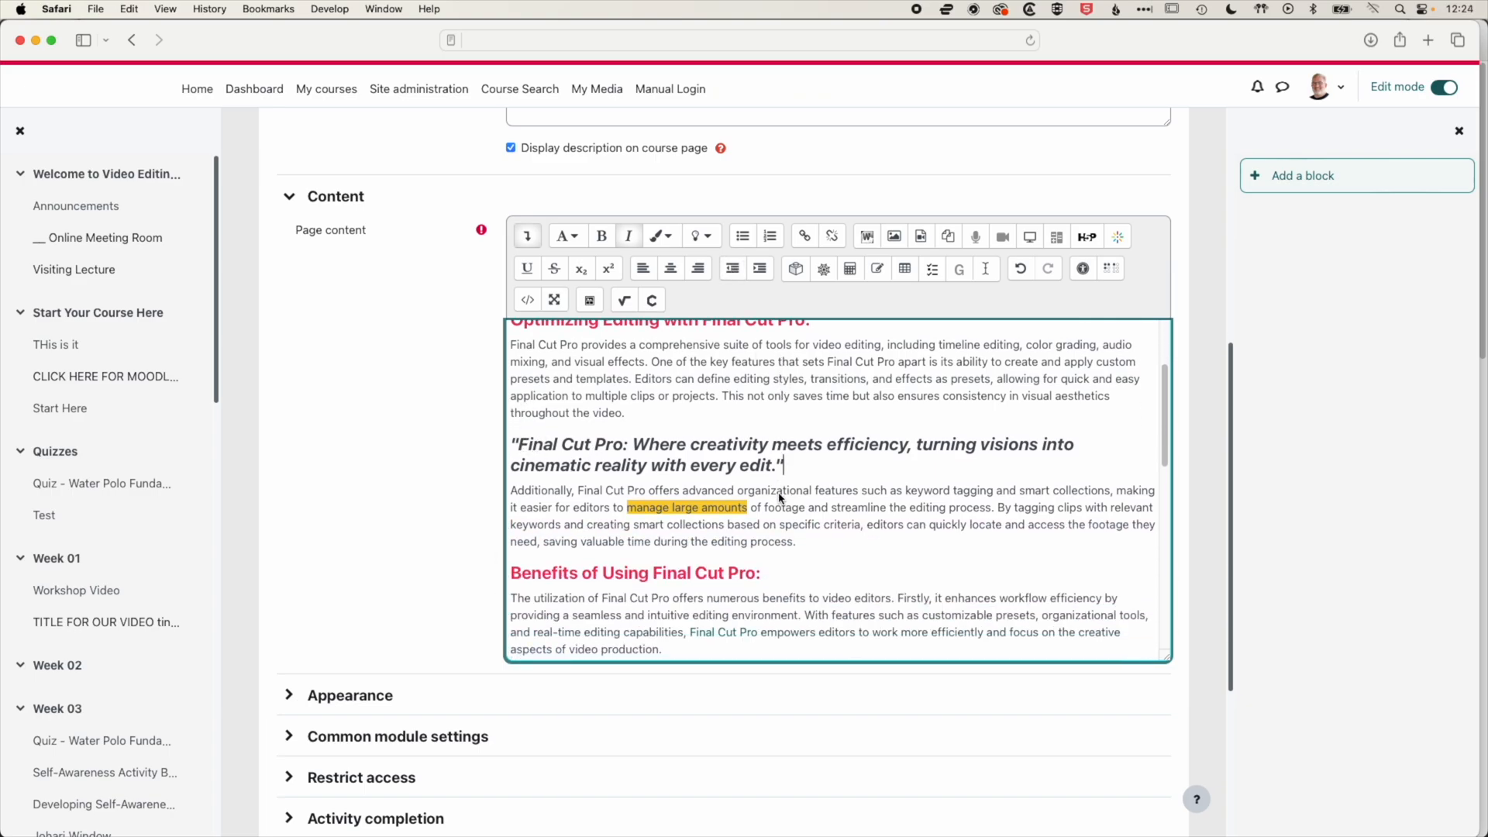
pyautogui.scroll(-10, 780, 498)
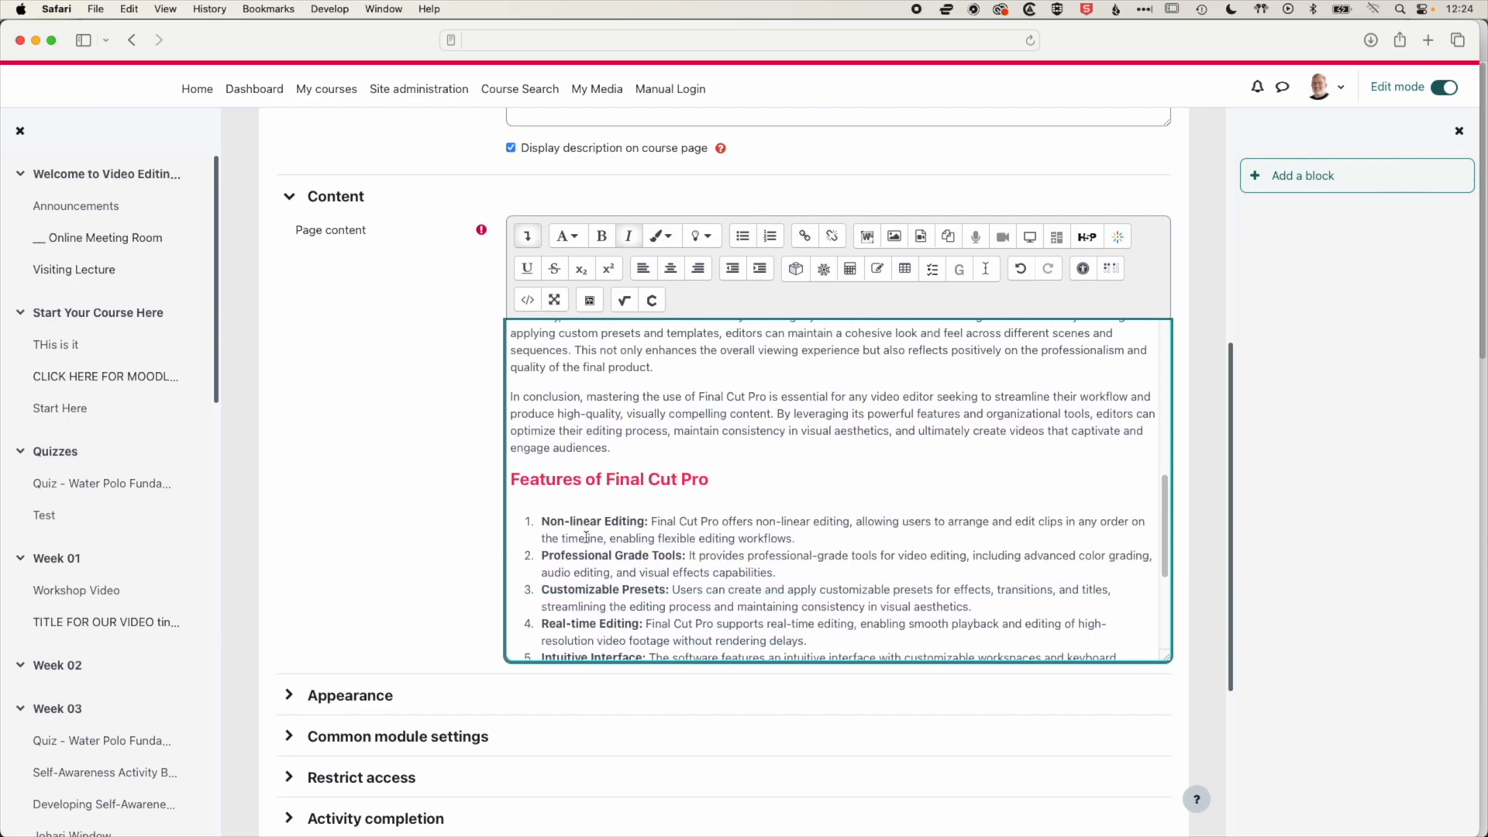
pyautogui.scroll(-5, 632, 442)
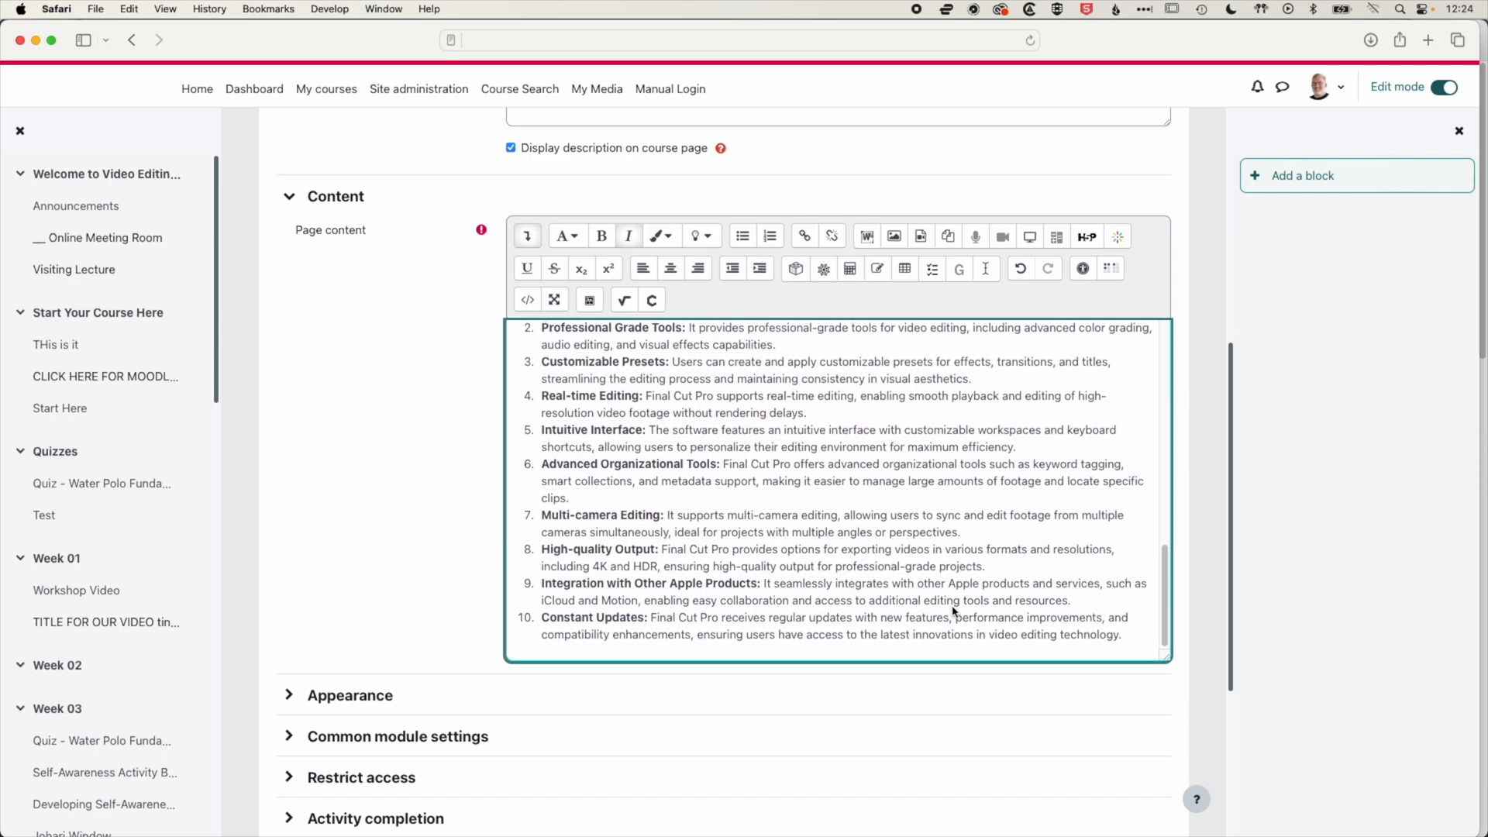
pyautogui.click(1139, 641)
pyautogui.press('Return')
pyautogui.press('Return')
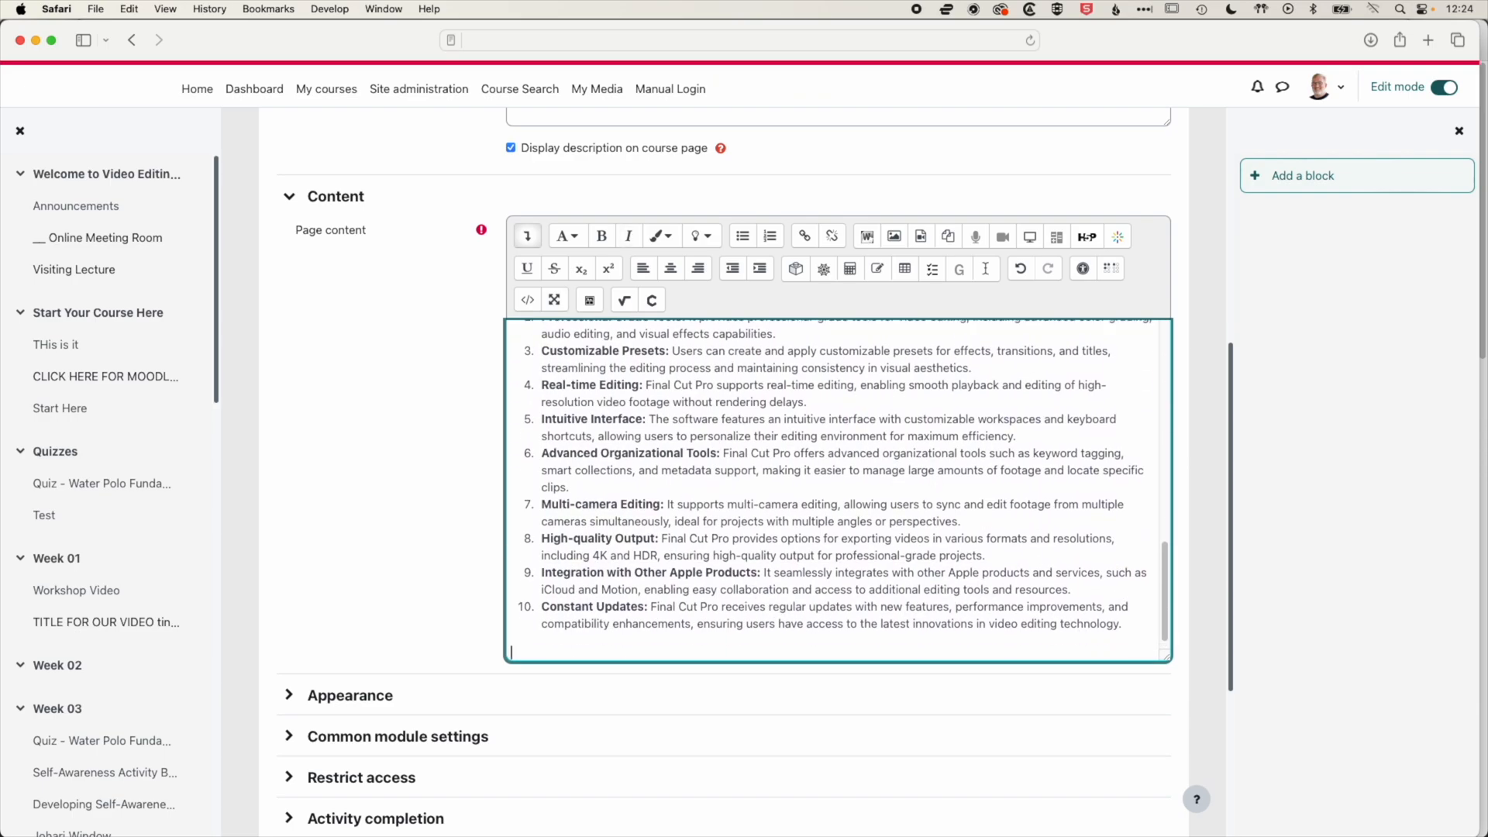
pyautogui.write('Final Cut Pro Introduction')
pyautogui.press('Return')
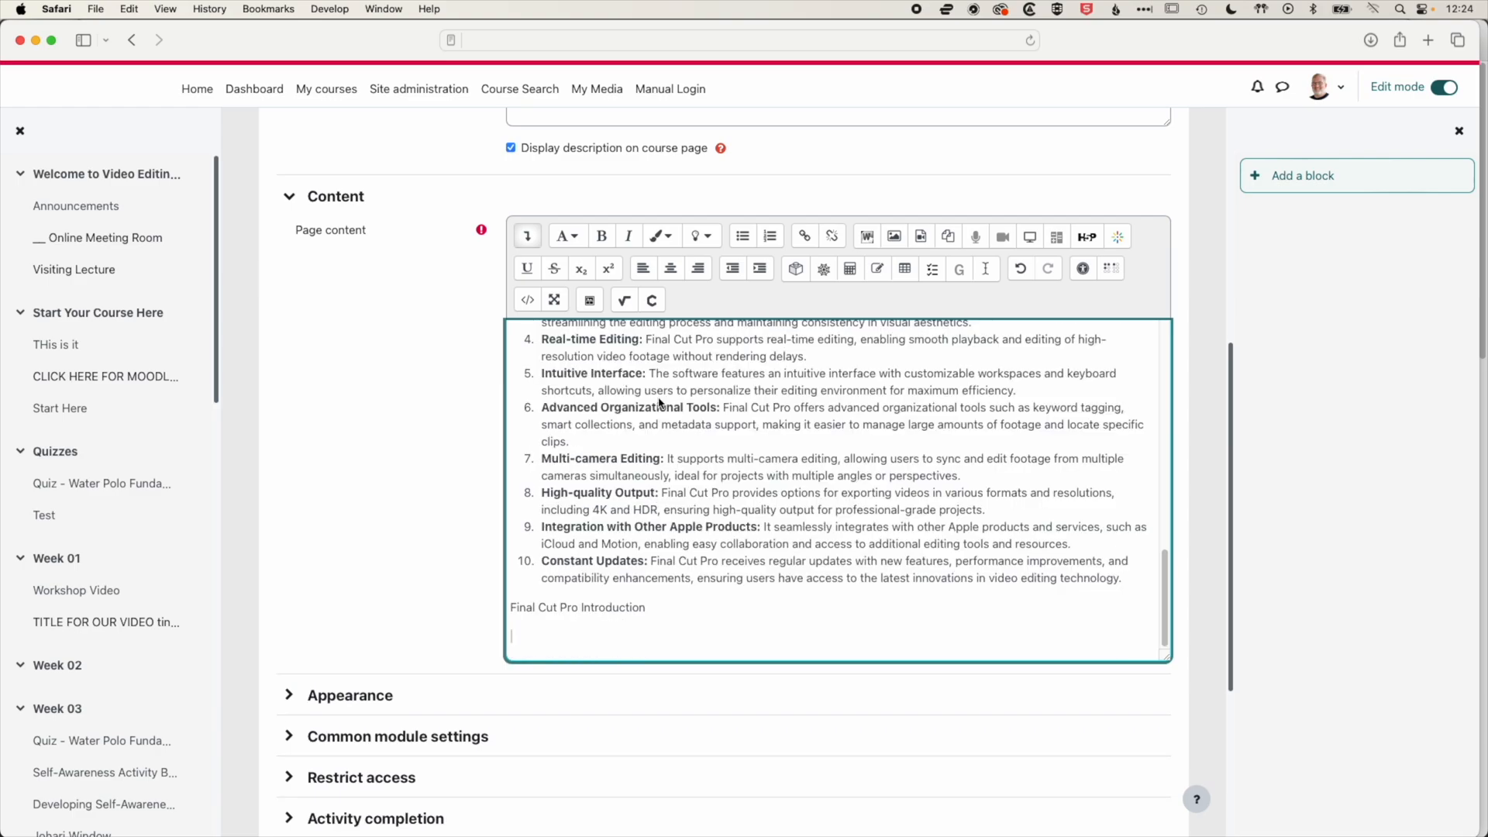
# - Open the Kaltura media browser for the page content, look through My Media and start adding a new YouTube video
pyautogui.click(1118, 237)
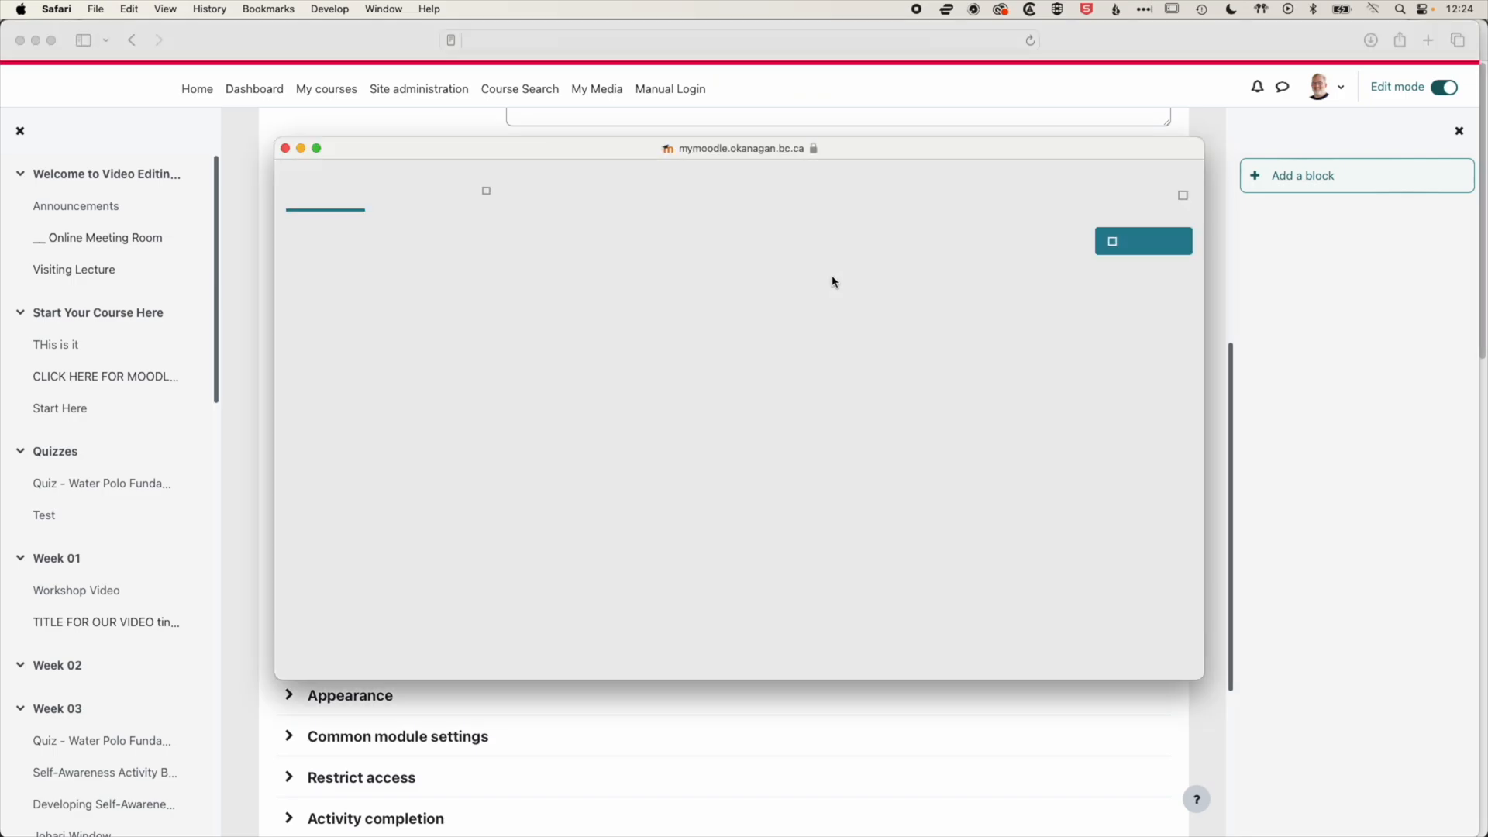
pyautogui.scroll(-3, 738, 384)
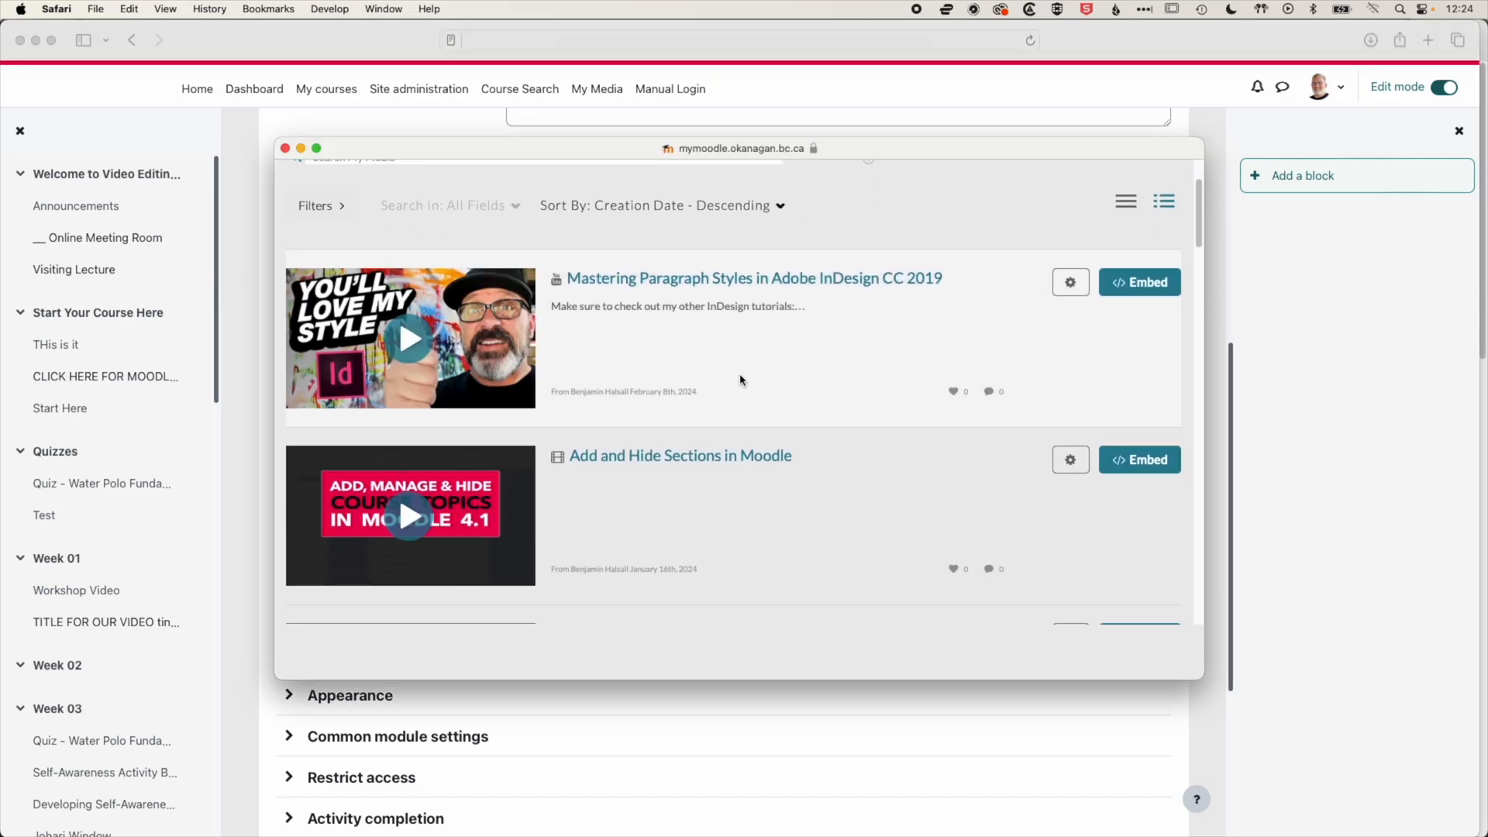
pyautogui.scroll(-6, 740, 379)
pyautogui.scroll(-5, 738, 380)
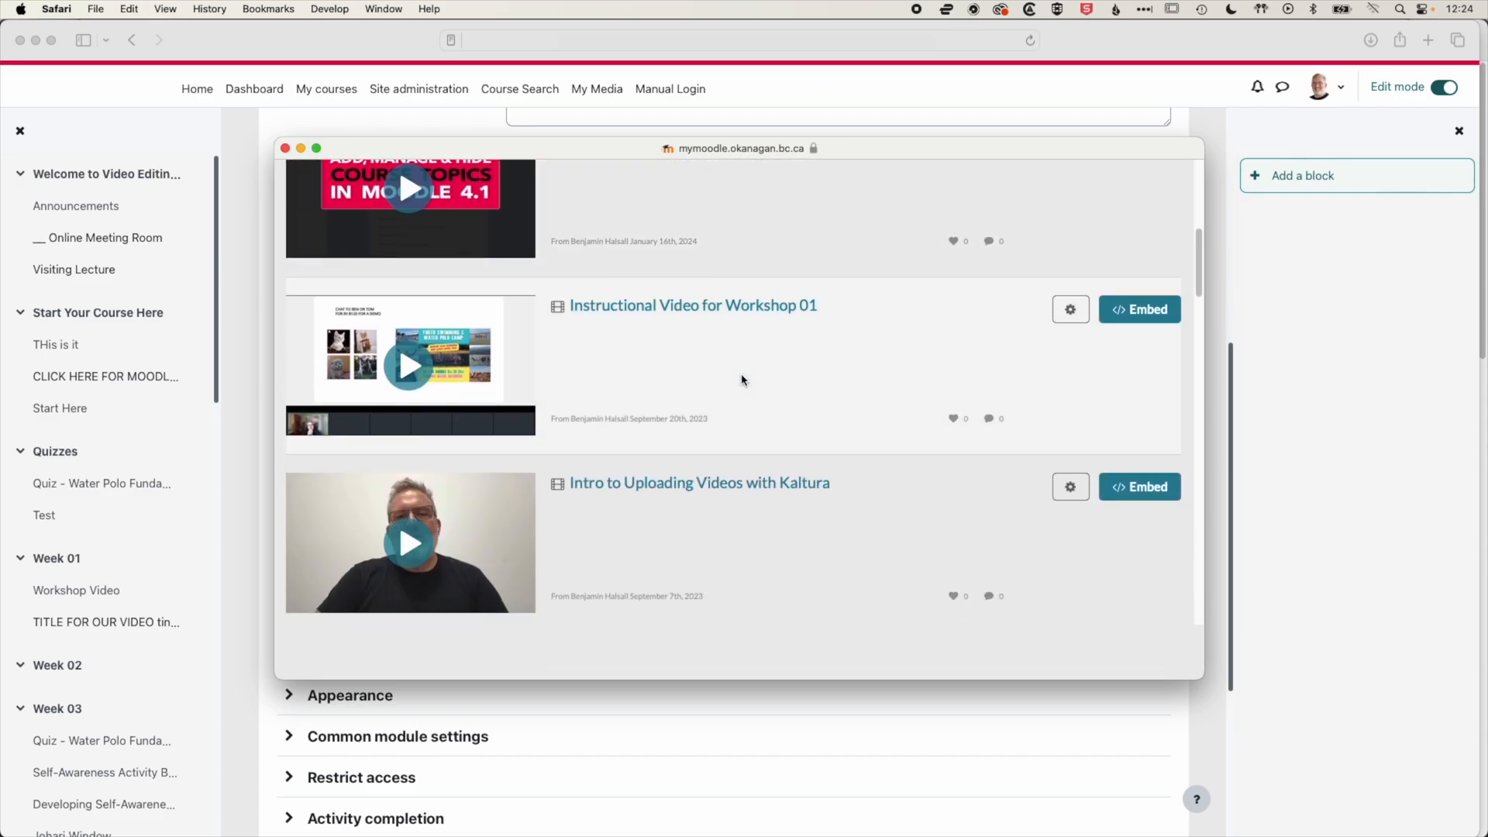
pyautogui.scroll(12, 398, 416)
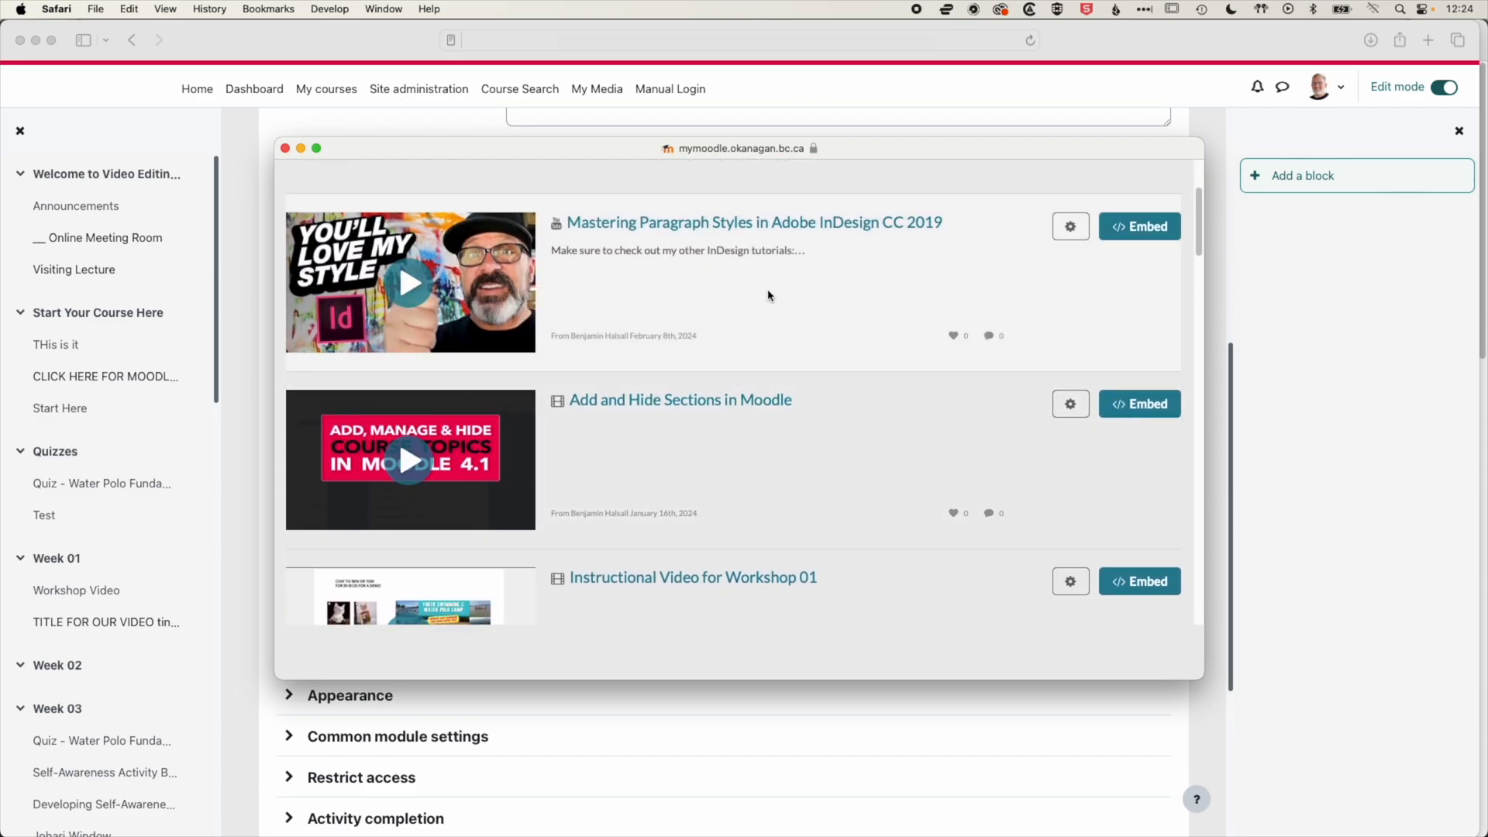
pyautogui.scroll(5, 769, 295)
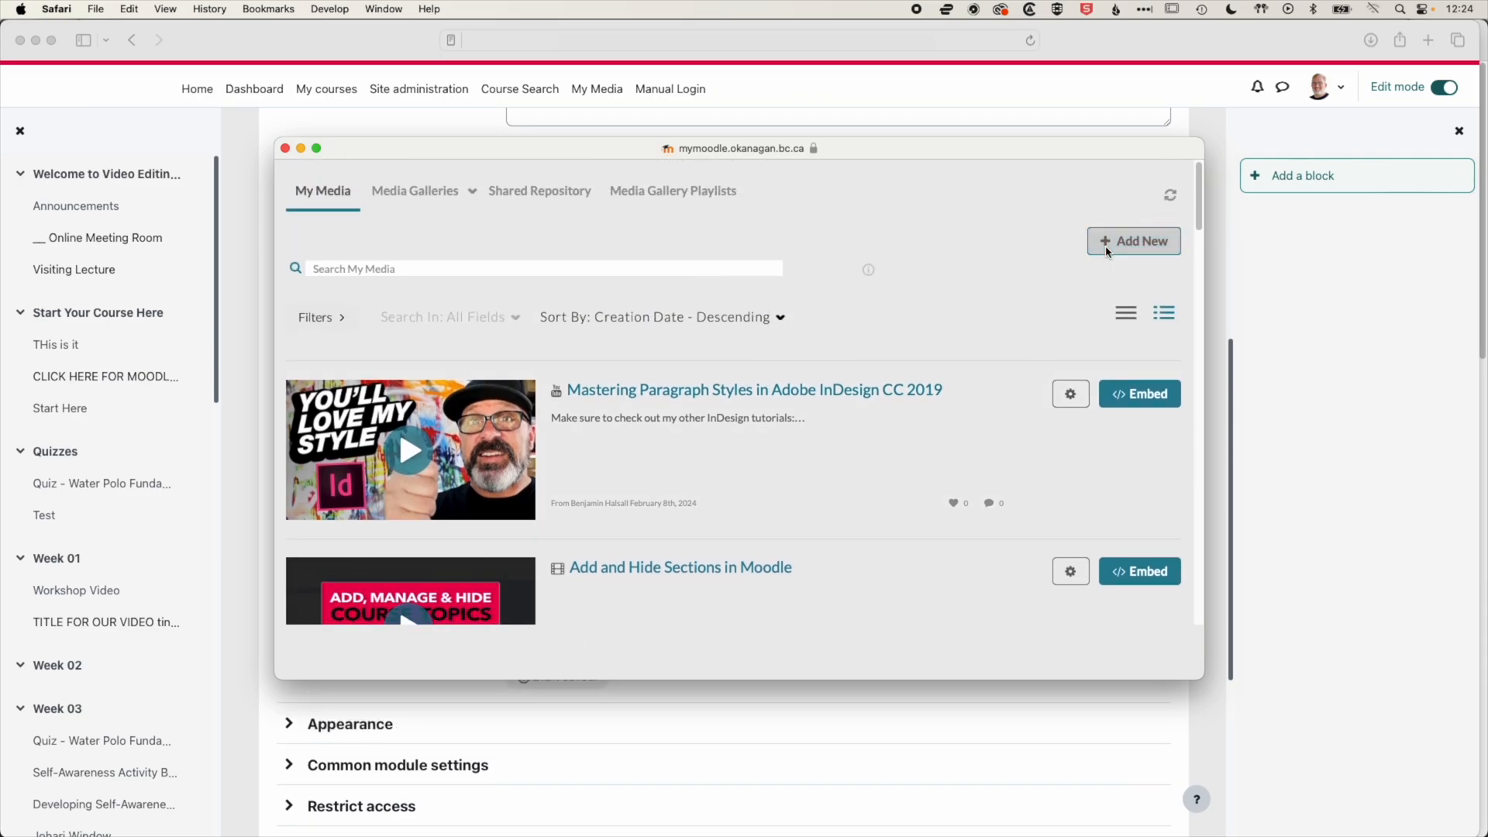
pyautogui.click(1117, 247)
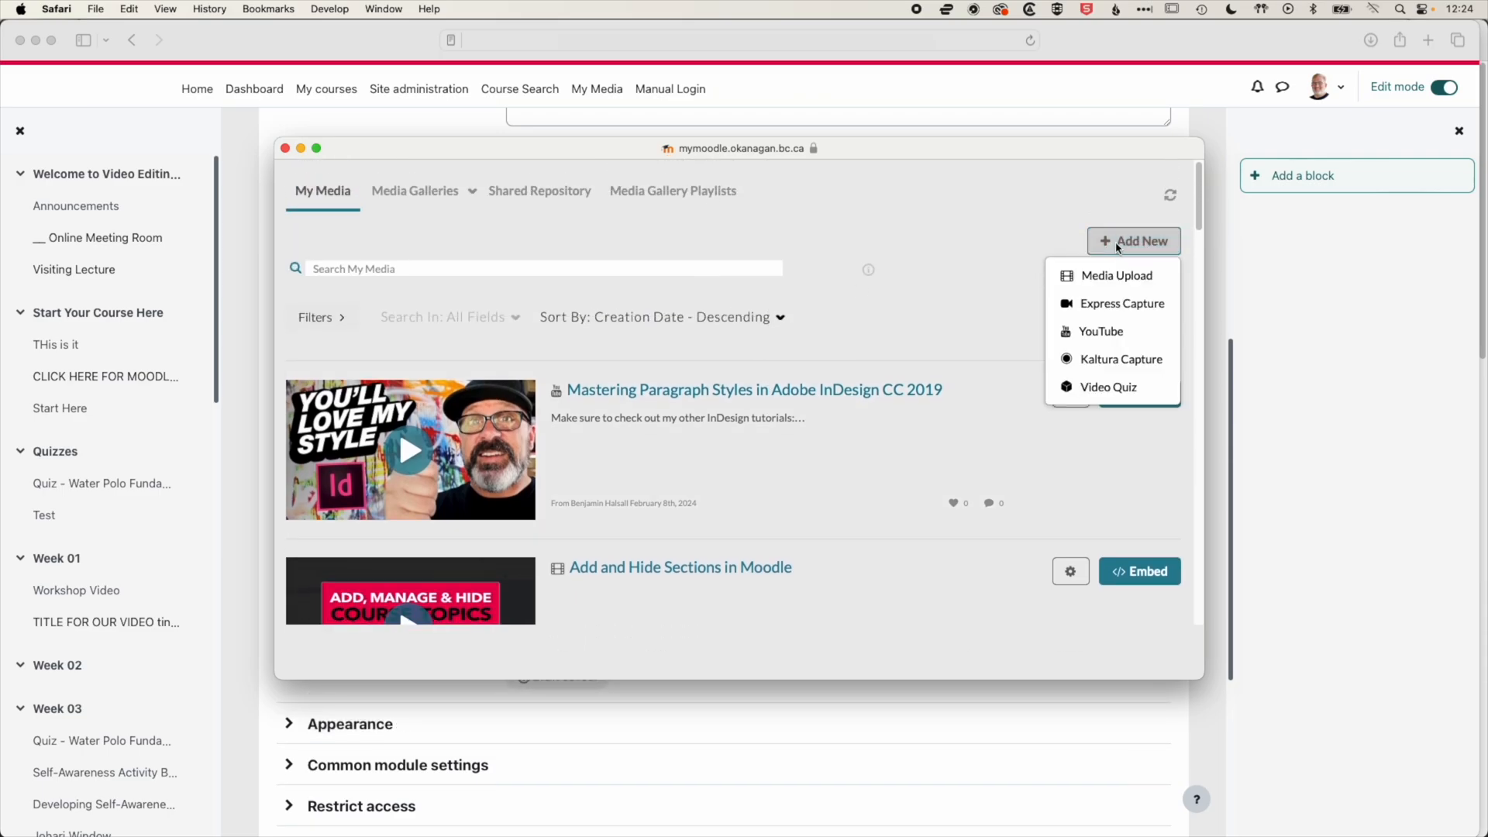
pyautogui.click(1101, 333)
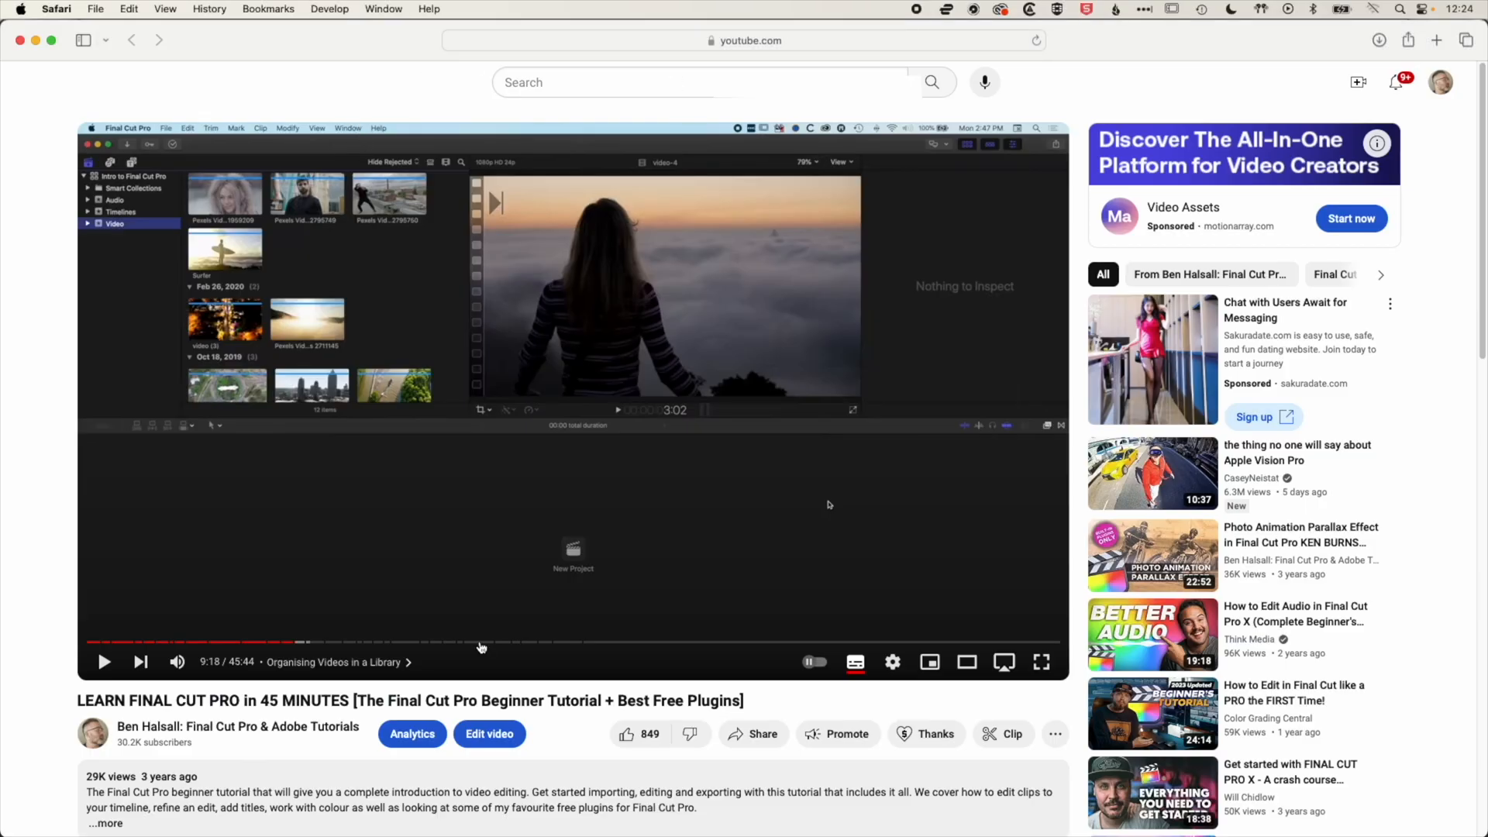
# - Switch to the YouTube page of "LEARN FINAL CUT PRO in 45 MINUTES", copy its address and return to the Kaltura window
pyautogui.click(760, 43)
pyautogui.press('super+c')
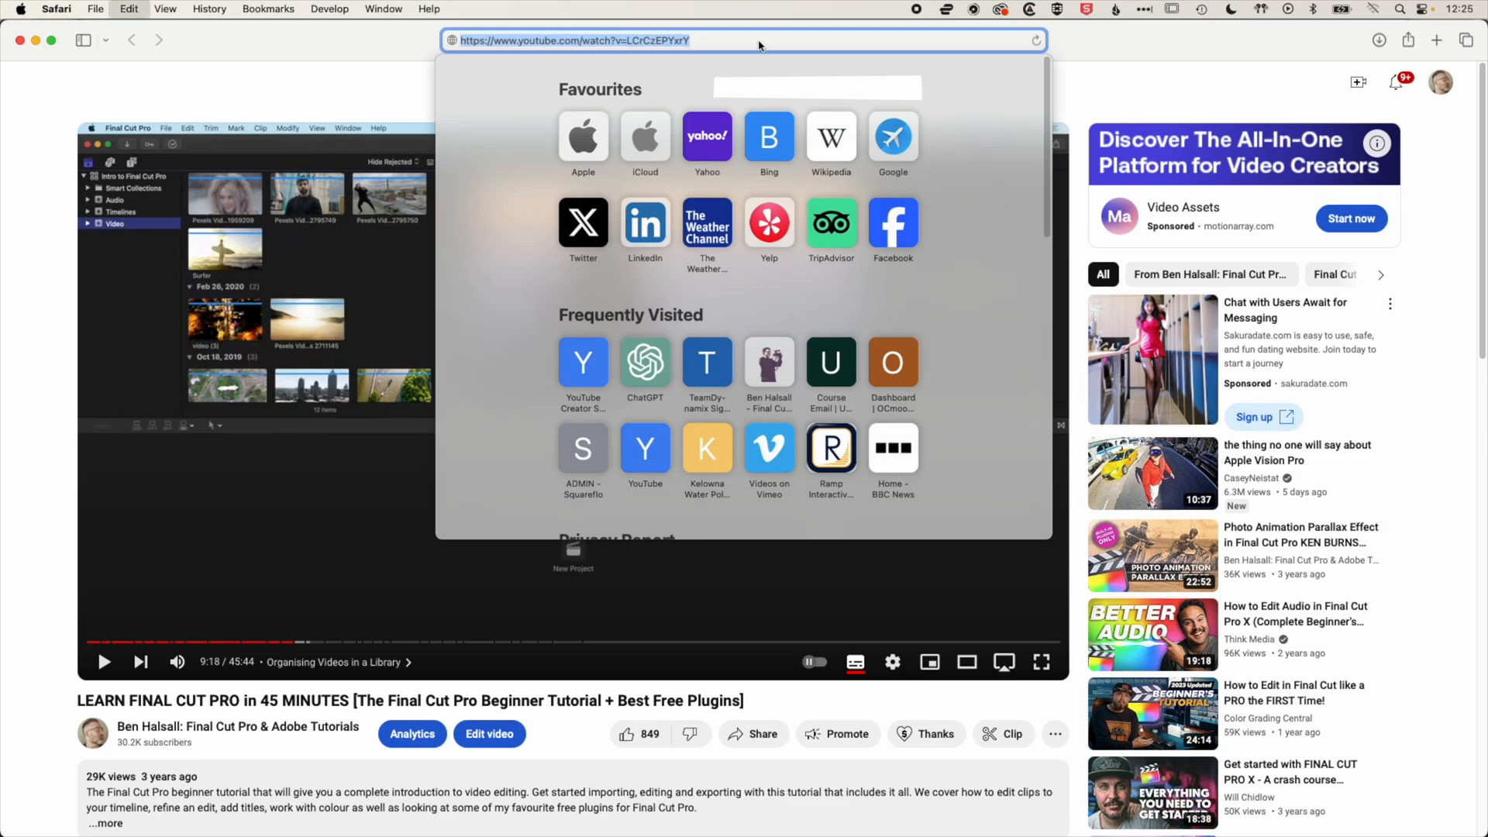
pyautogui.click(379, 91)
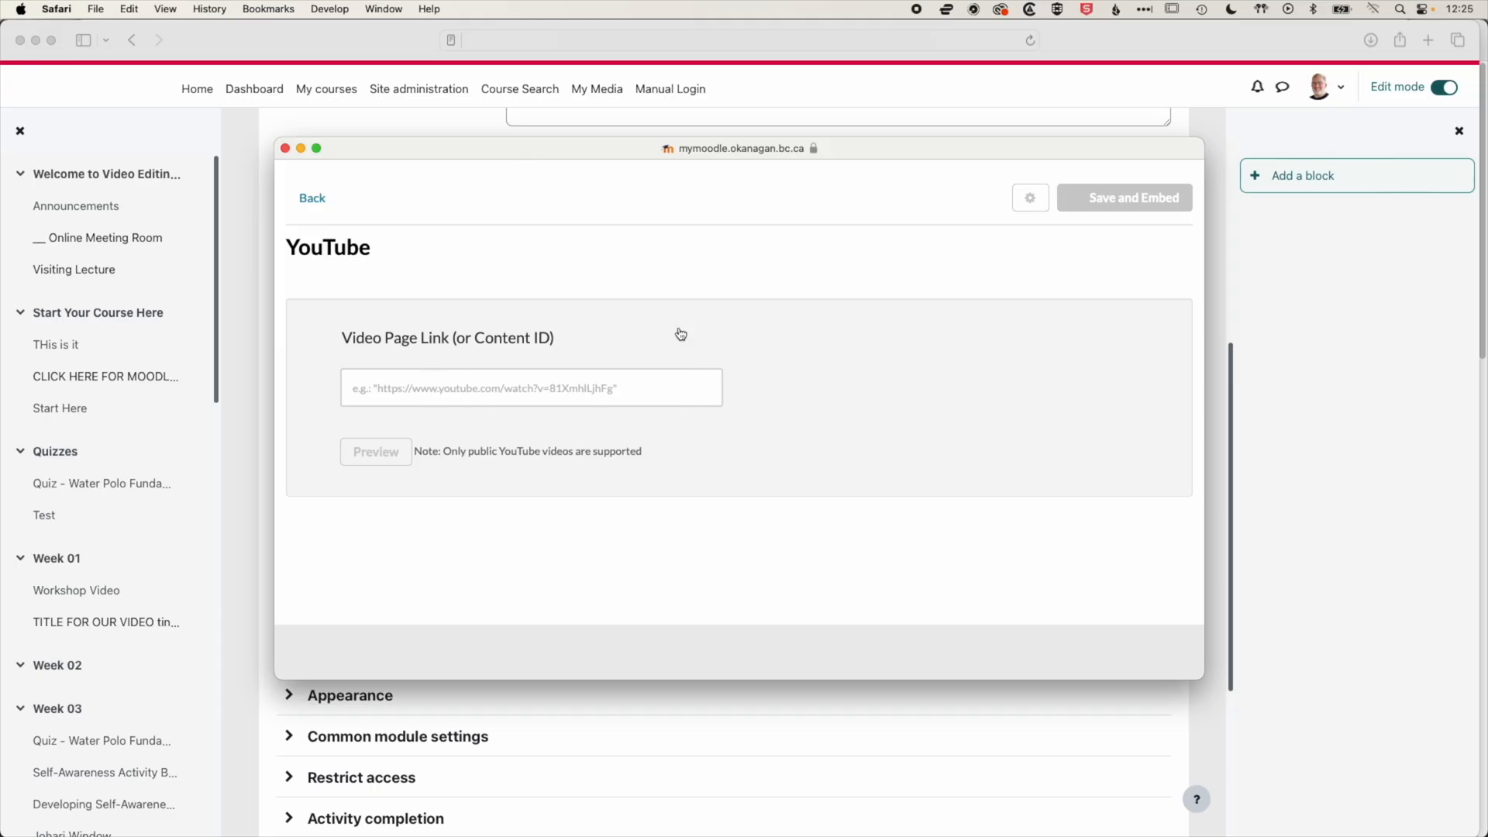
pyautogui.click(422, 391)
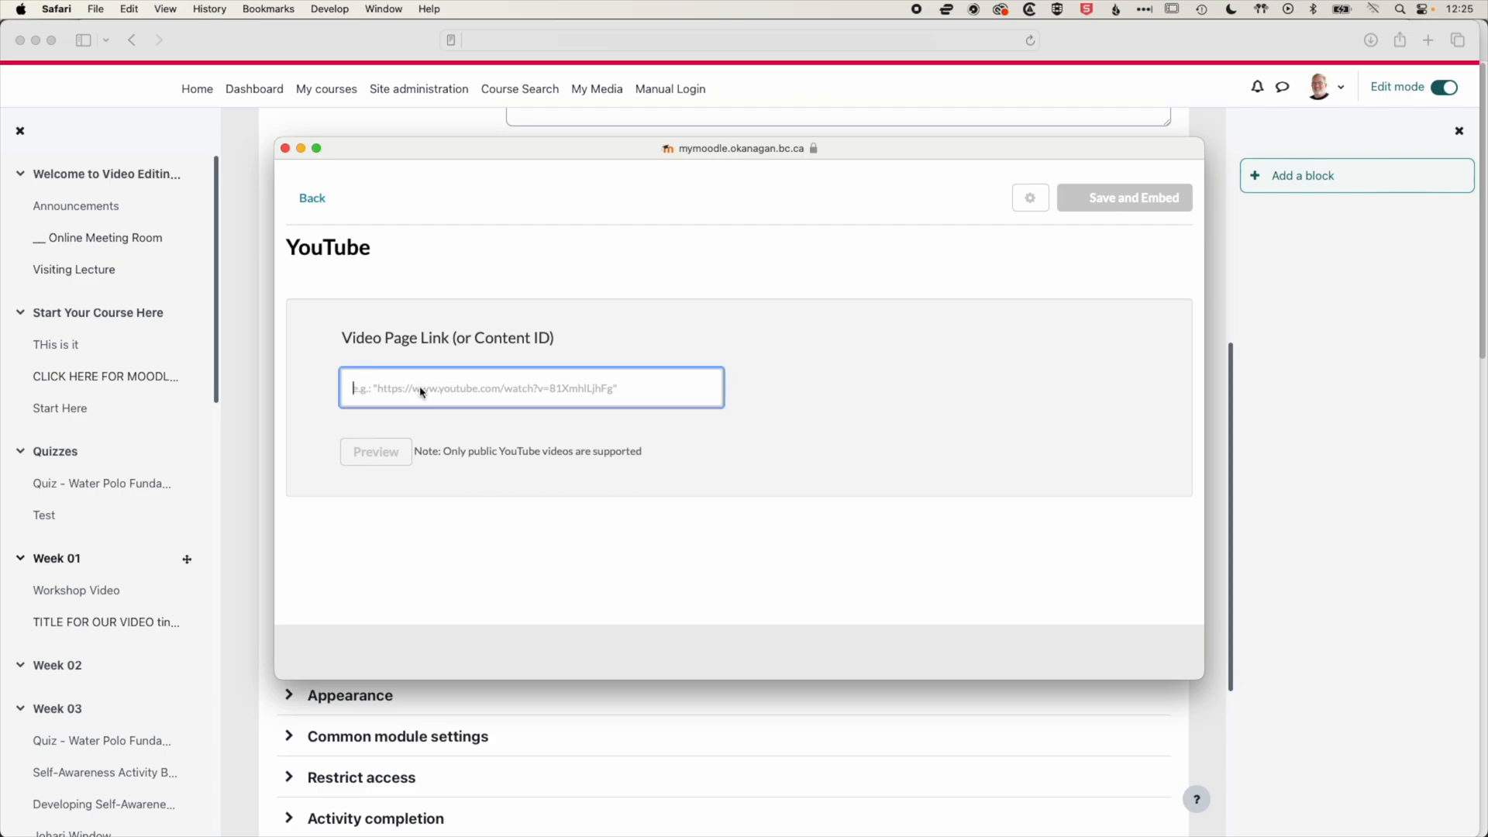
pyautogui.press('super+v')
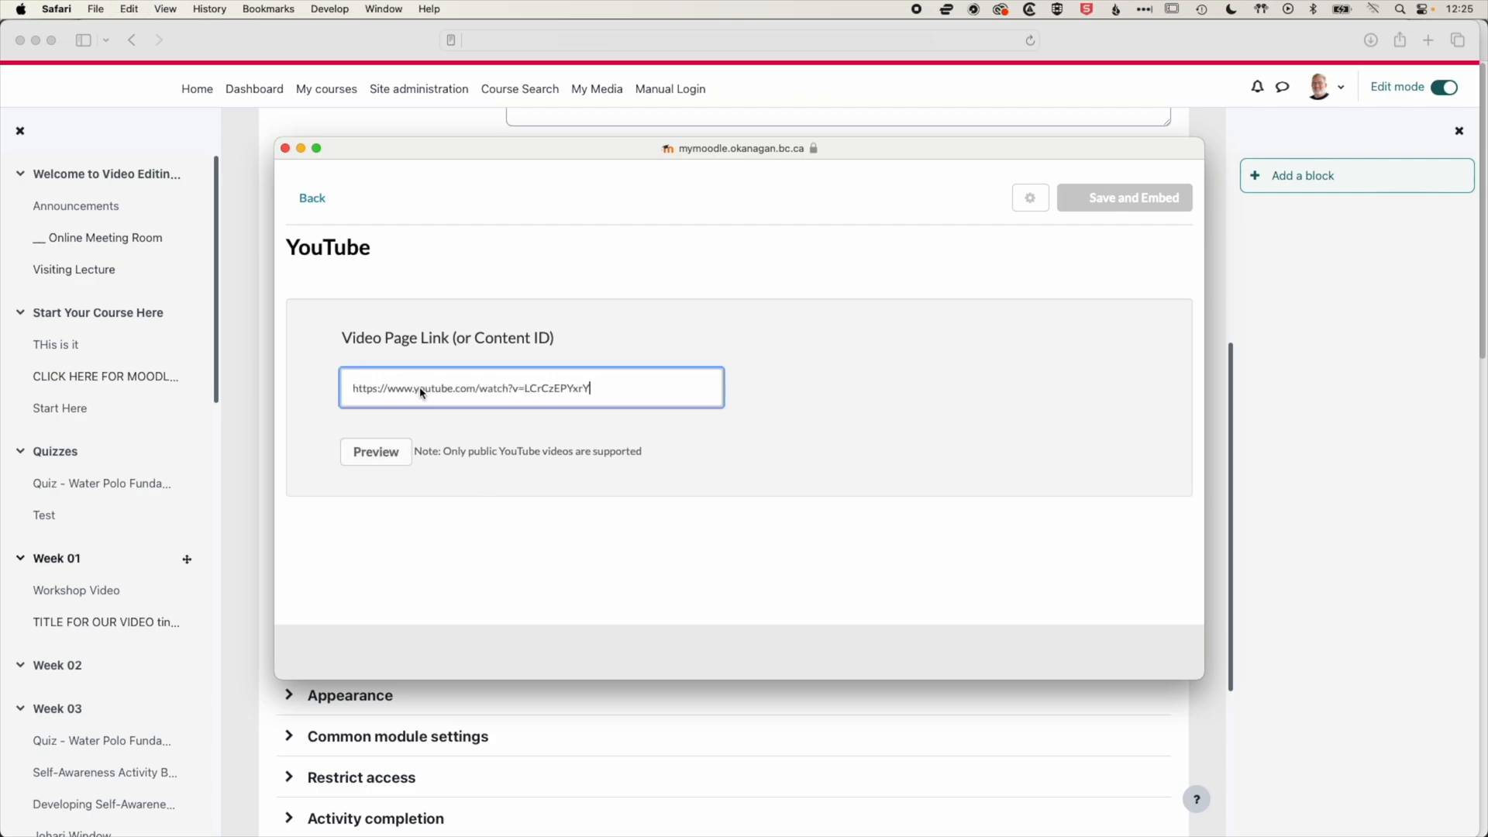
pyautogui.click(376, 452)
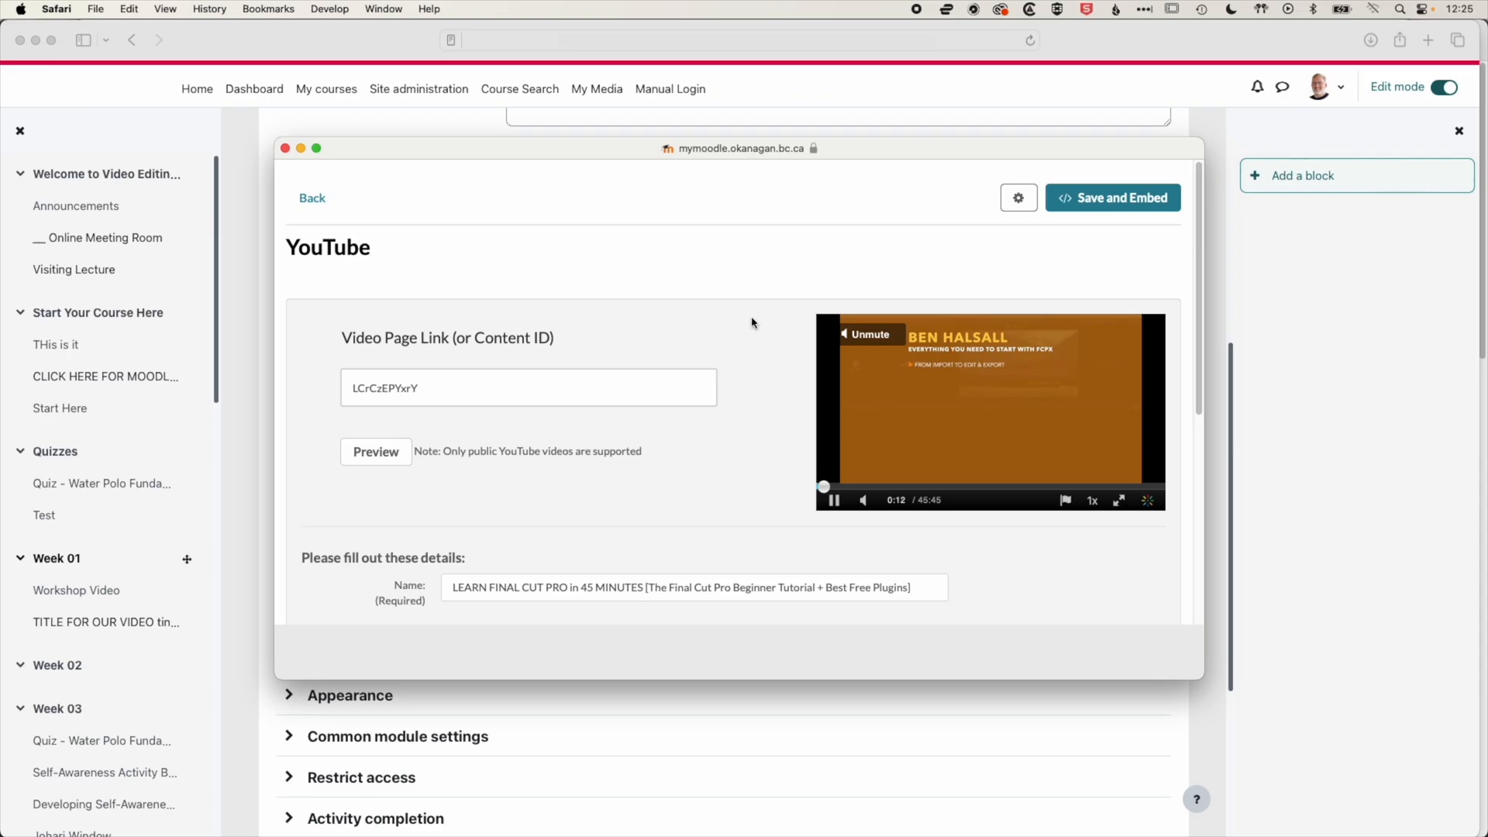
pyautogui.click(1106, 200)
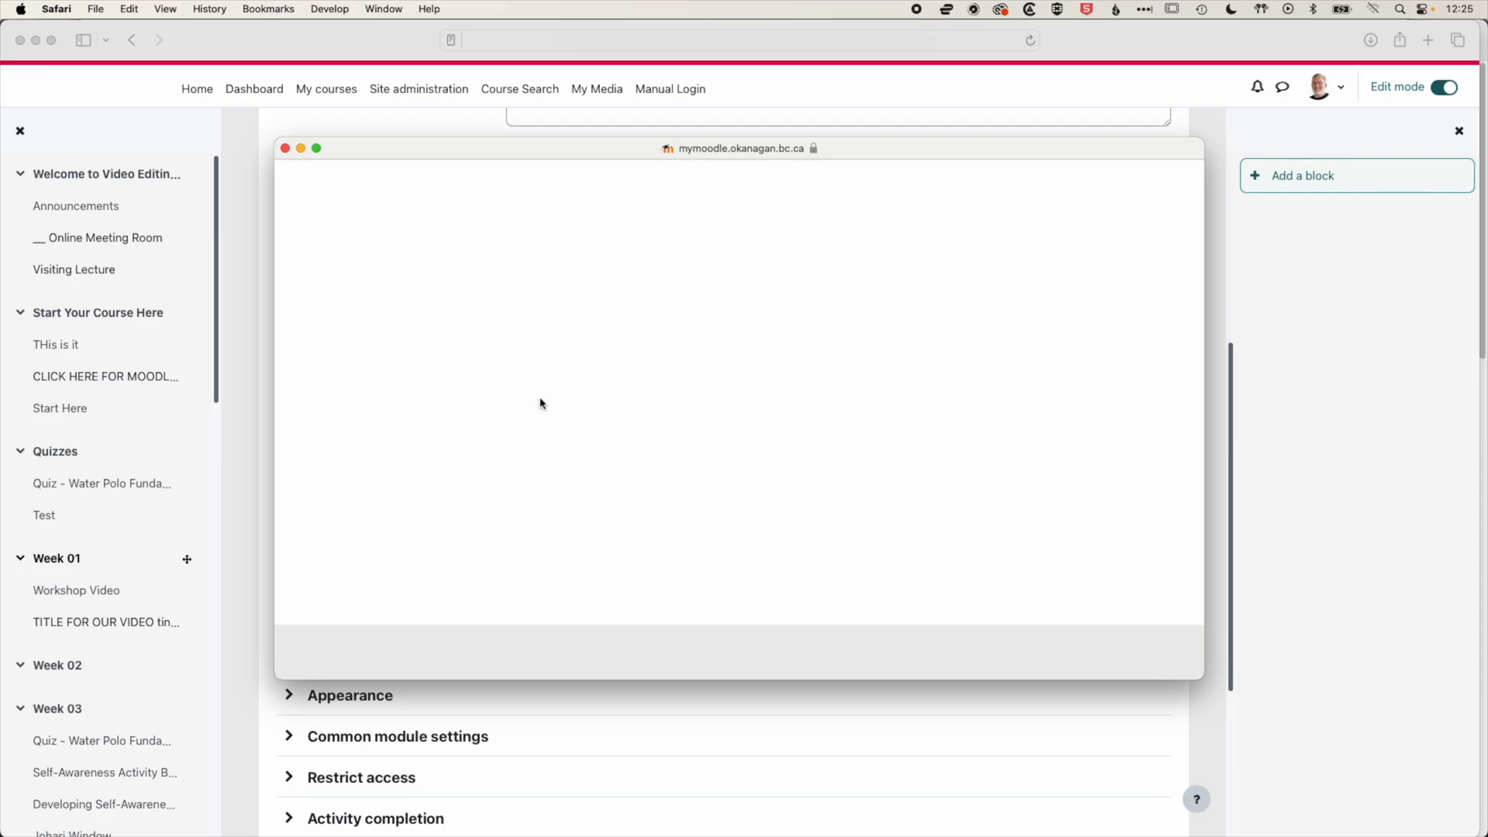
# - Format the "Final Cut Pro Introduction" line above the embedded video as a medium heading in red
pyautogui.scroll(-1, 678, 614)
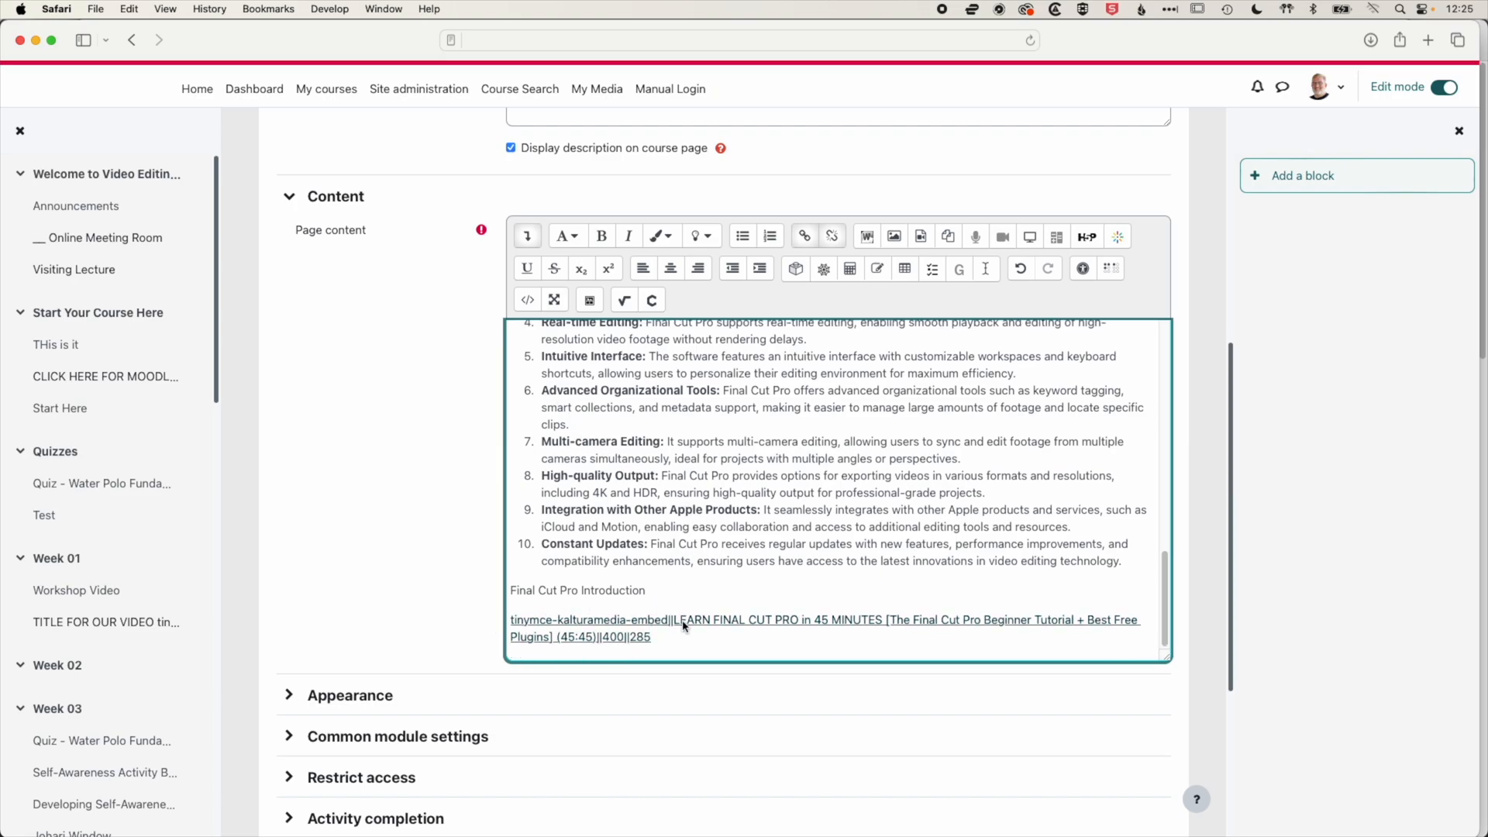
pyautogui.click(571, 591)
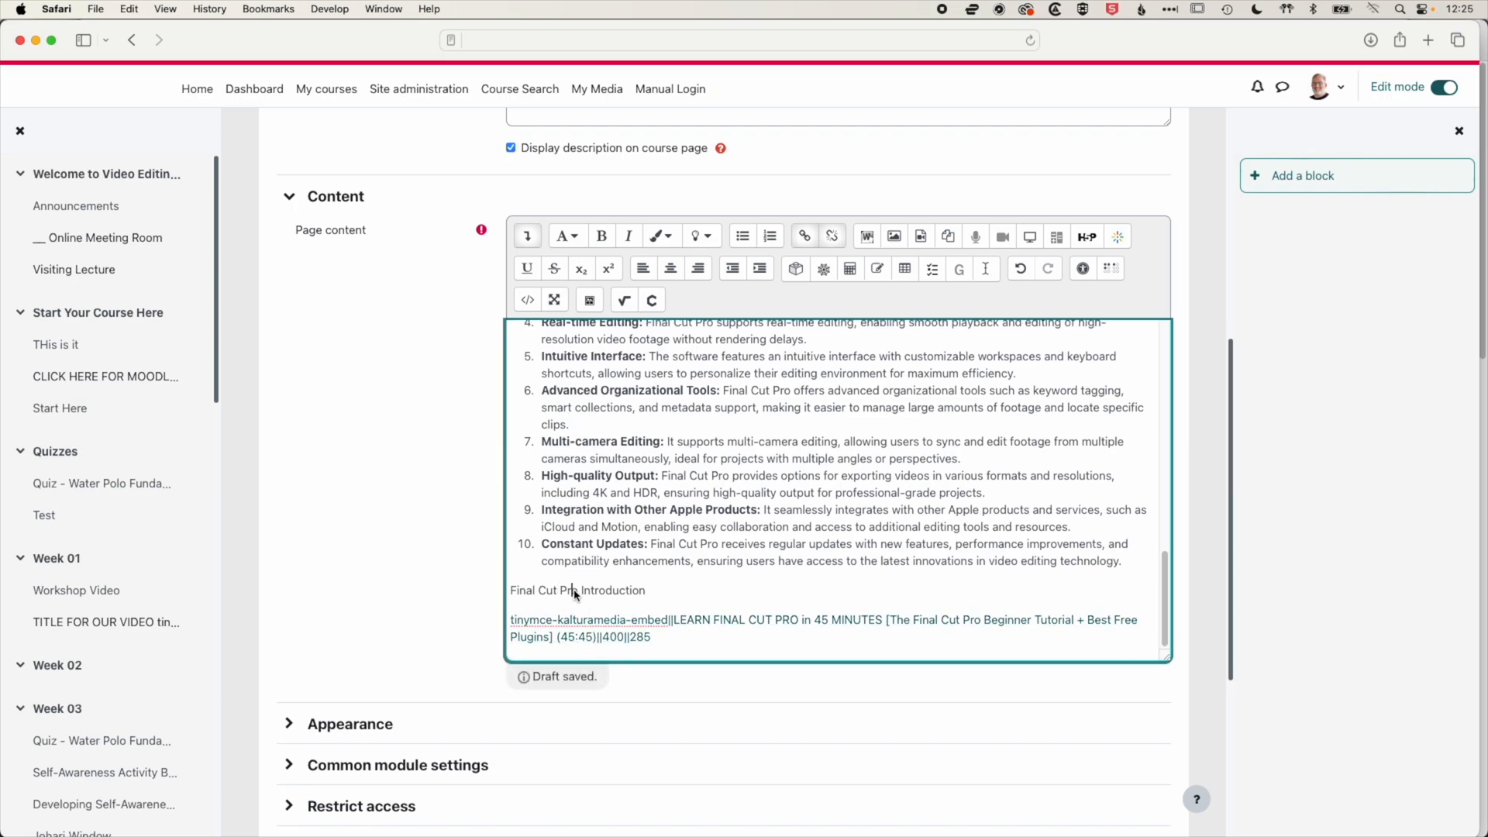
pyautogui.click(568, 239)
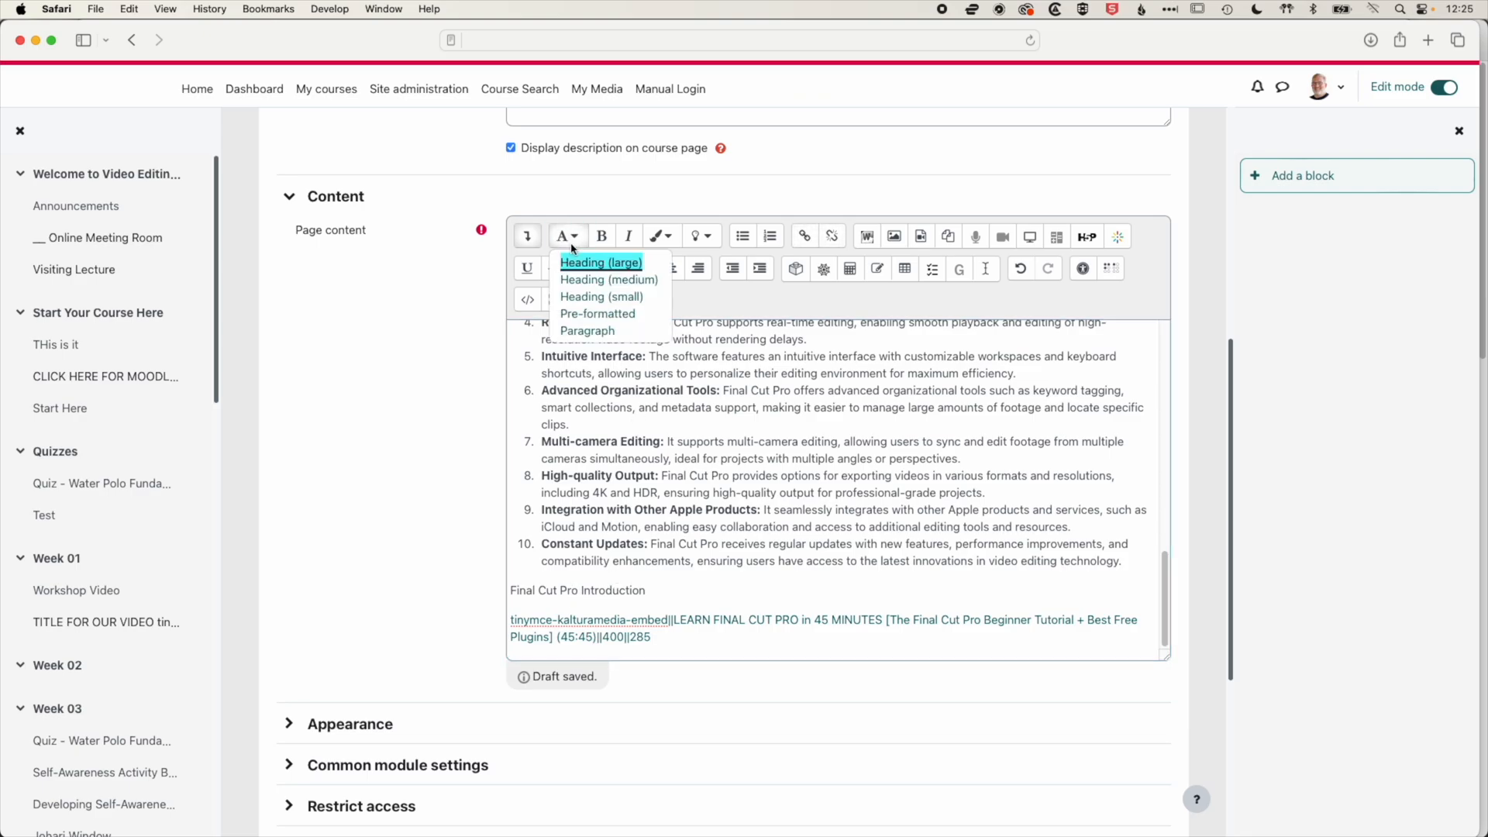
pyautogui.click(609, 280)
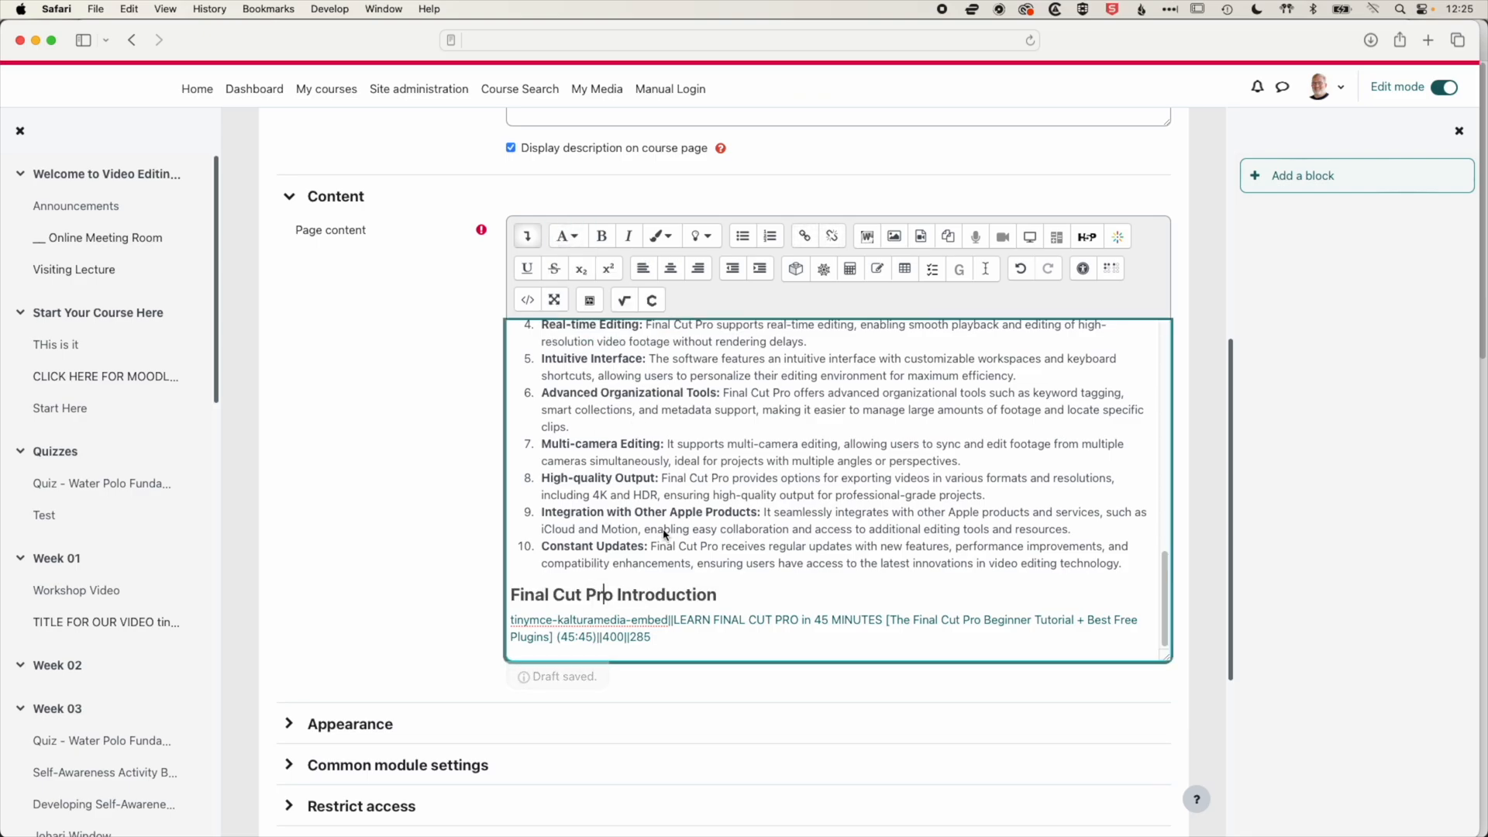
pyautogui.moveTo(718, 595); pyautogui.dragTo(510, 603)
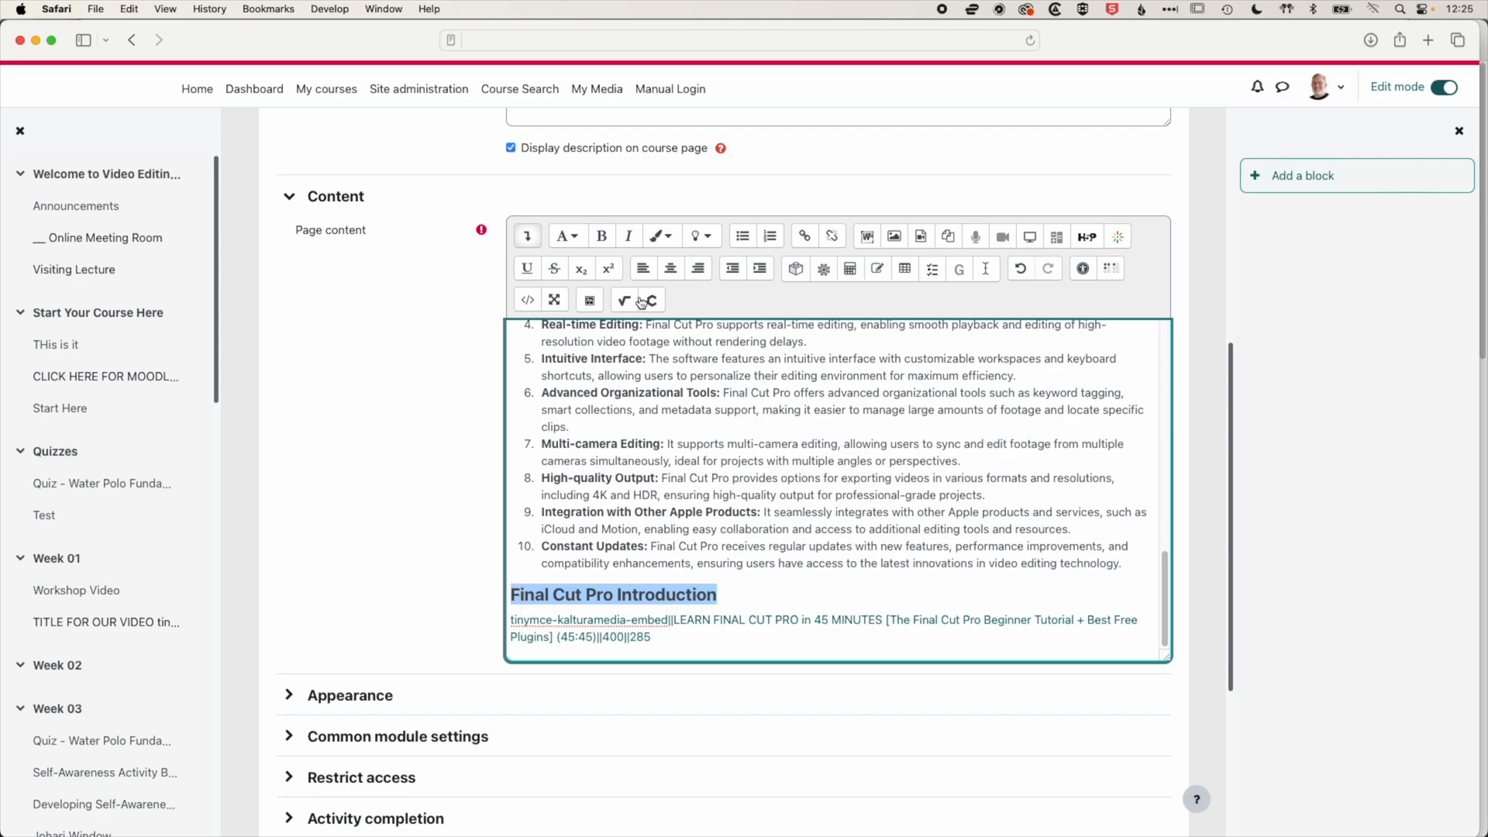
pyautogui.click(668, 237)
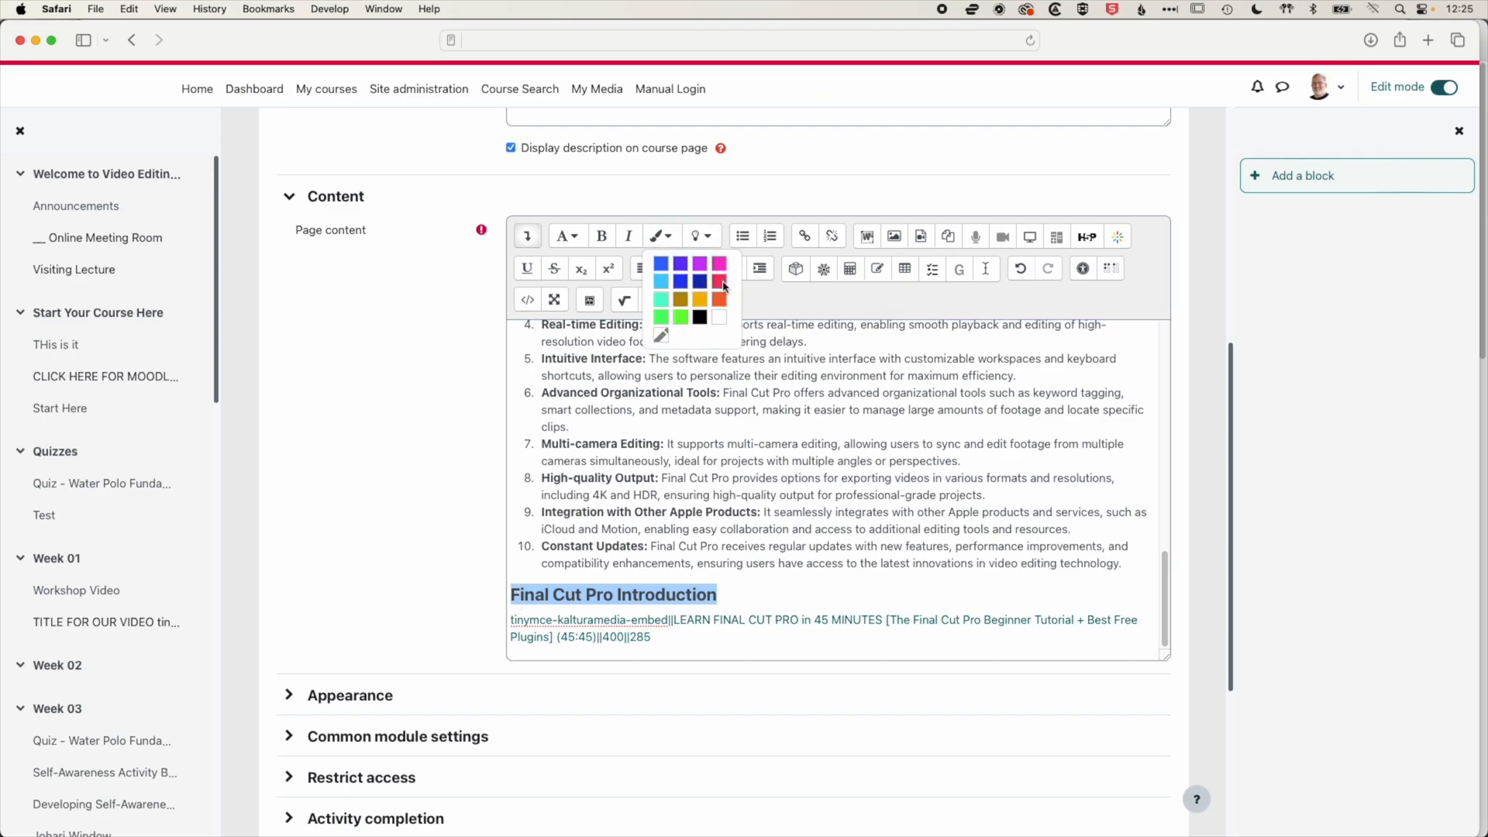
# - Save and display the finished Page resource
pyautogui.scroll(-5, 585, 566)
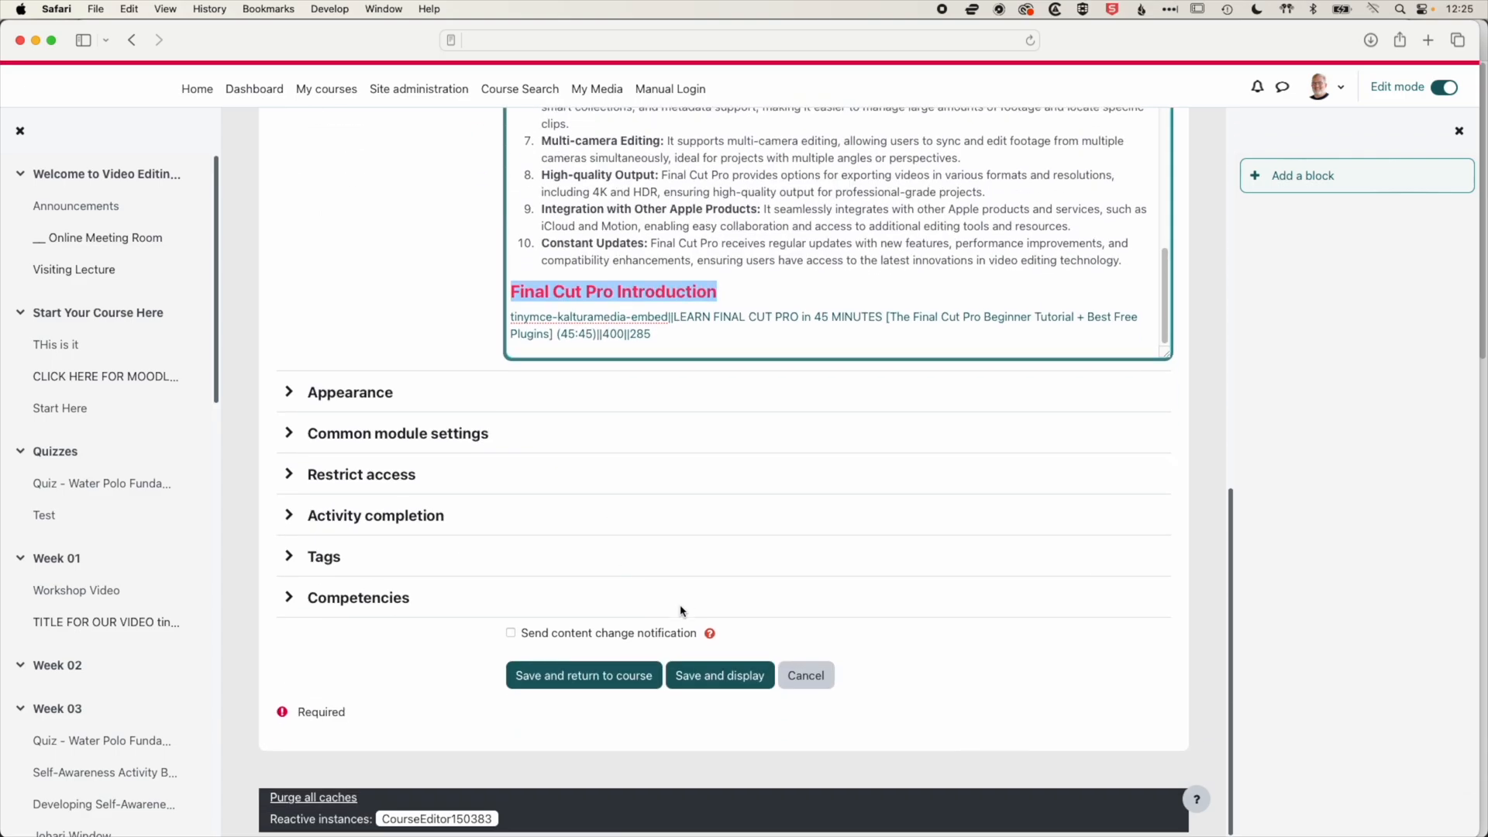
pyautogui.click(732, 585)
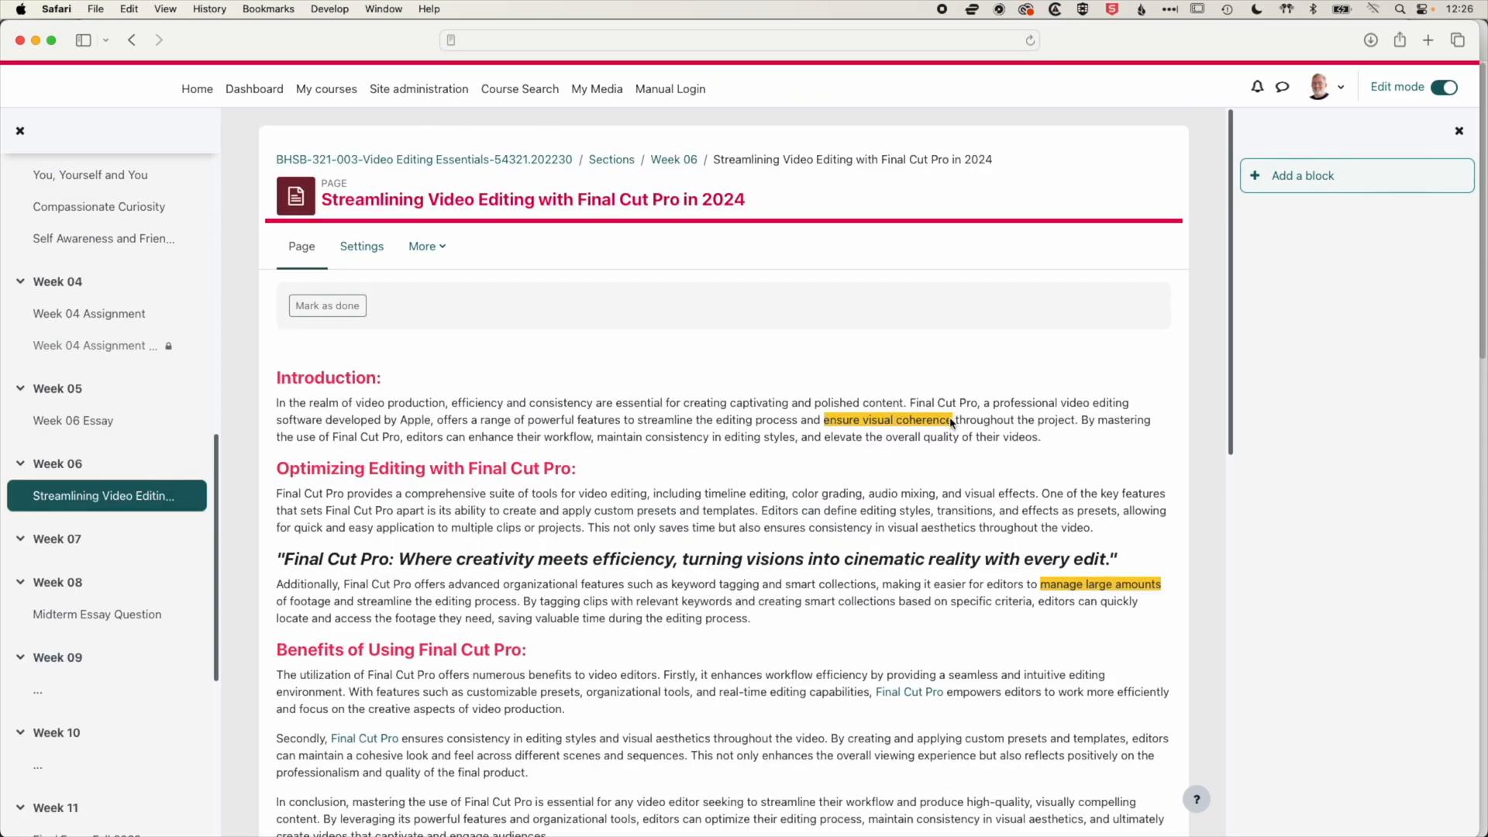
# - Review the displayed page down to the embedded Final Cut Pro video and play that video full screen
pyautogui.scroll(-5, 395, 318)
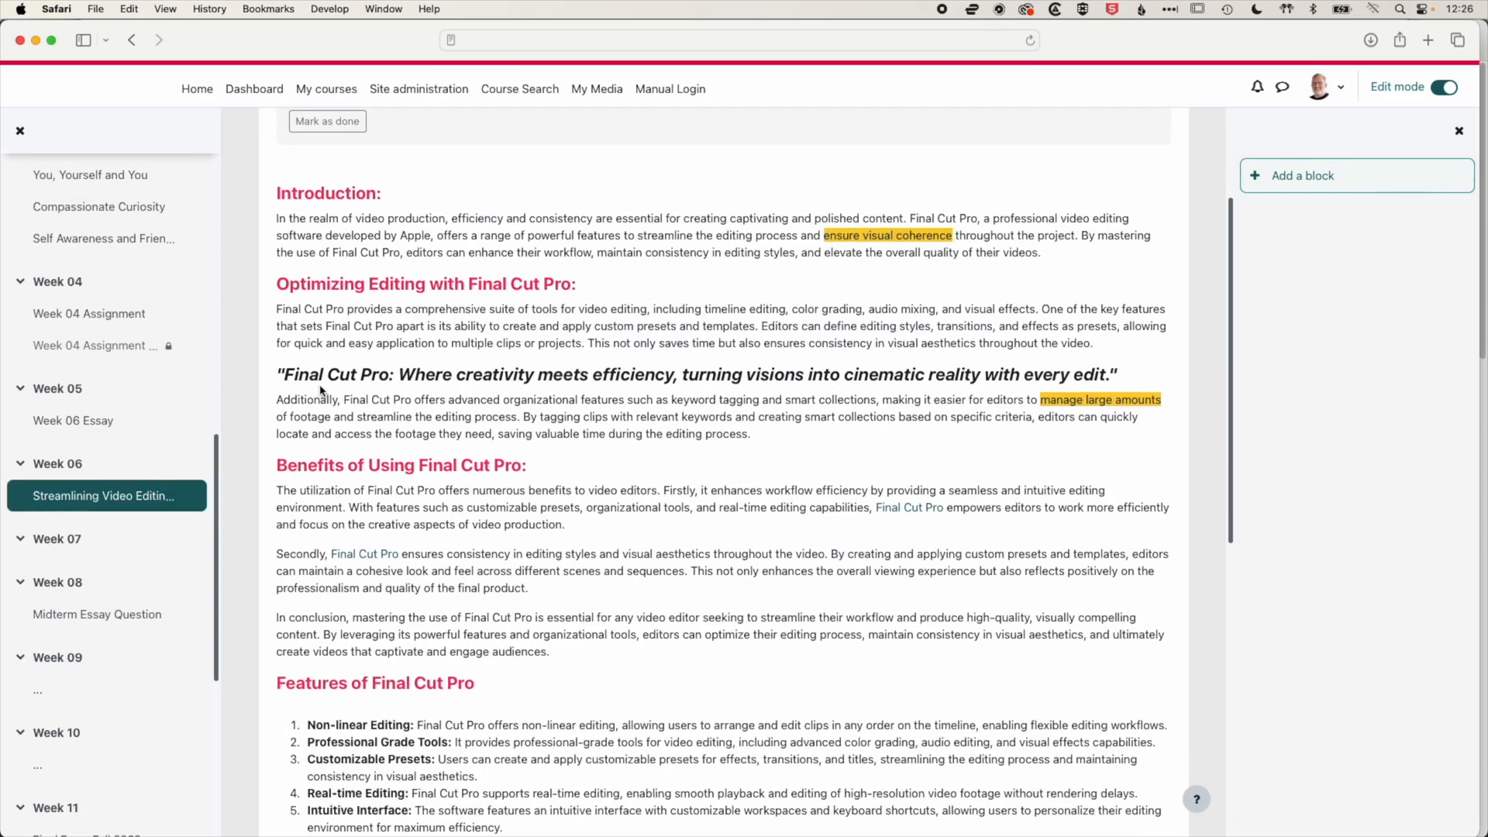
pyautogui.scroll(-5, 647, 476)
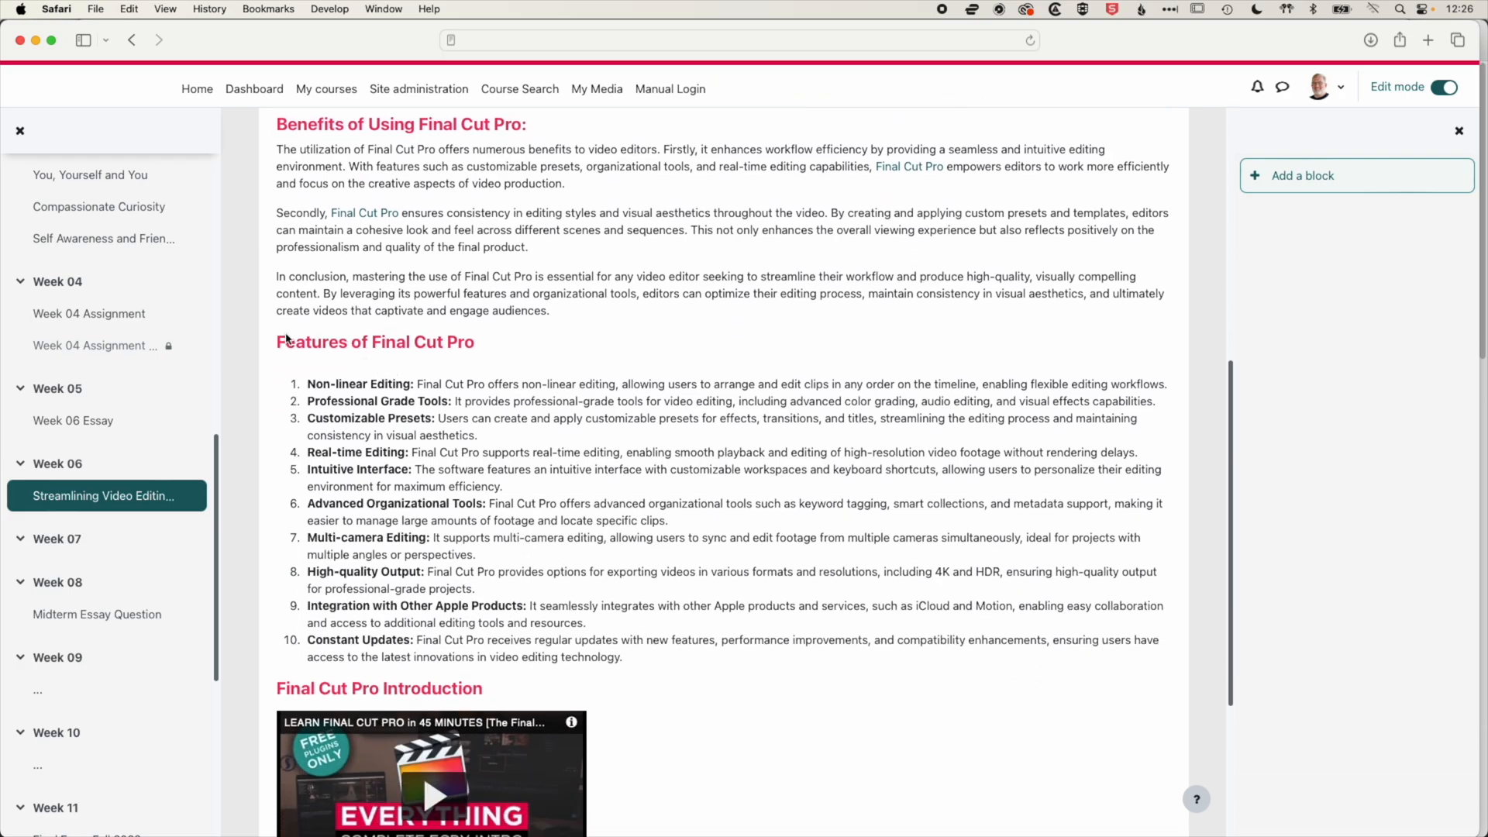
pyautogui.scroll(-5, 720, 554)
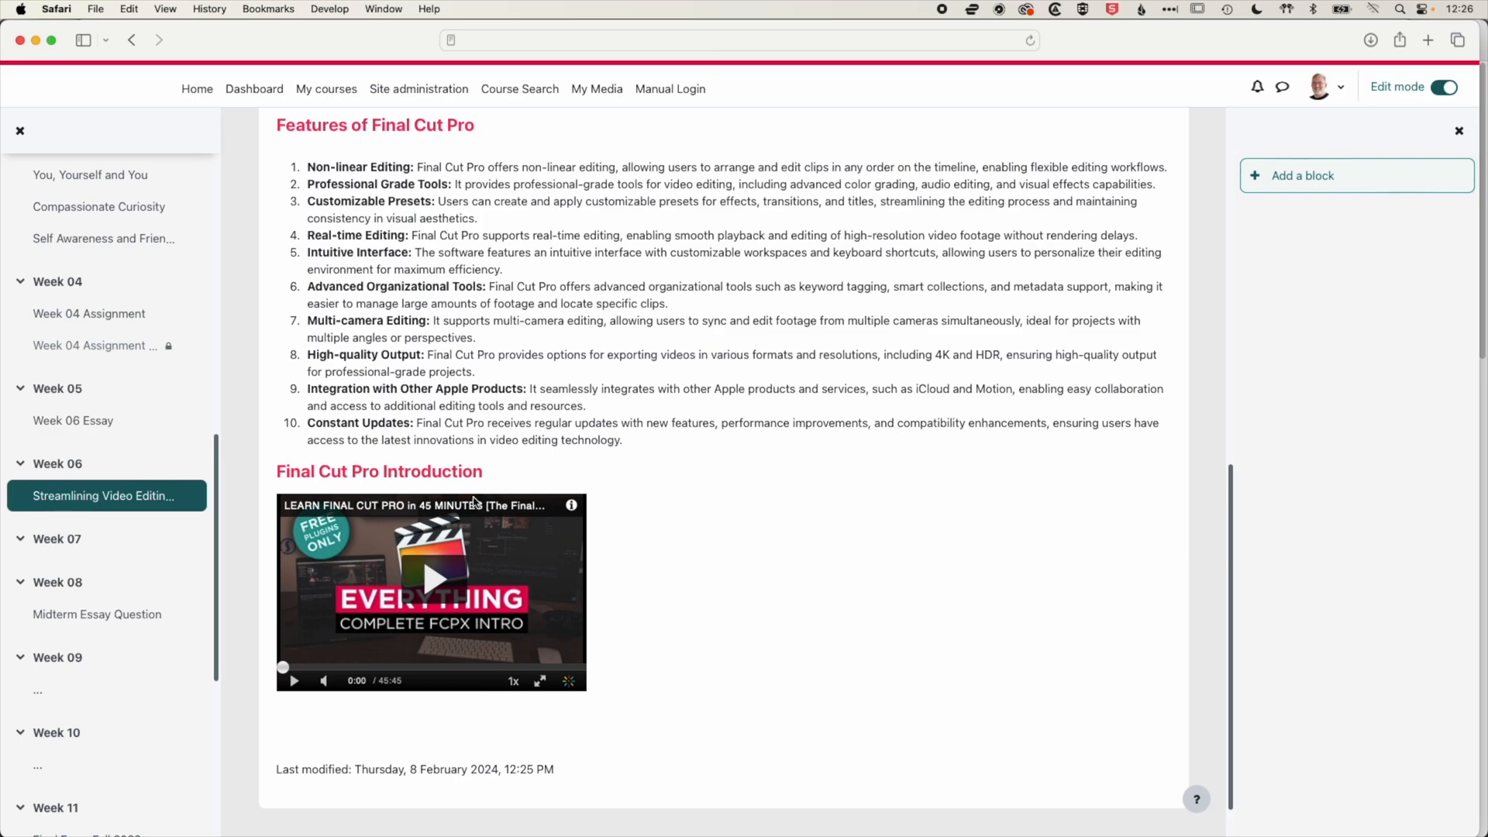
pyautogui.click(435, 585)
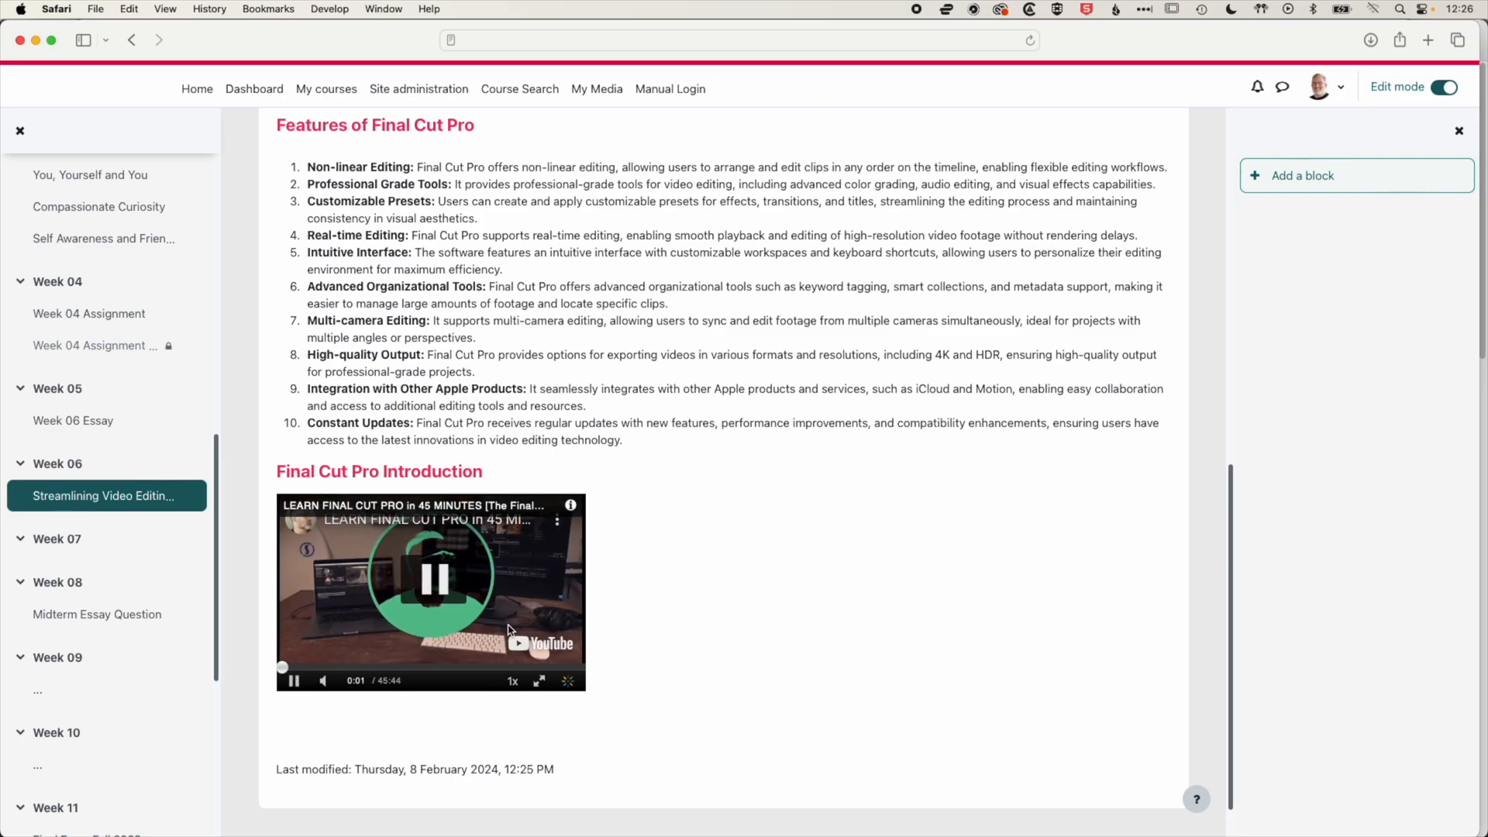
pyautogui.click(539, 680)
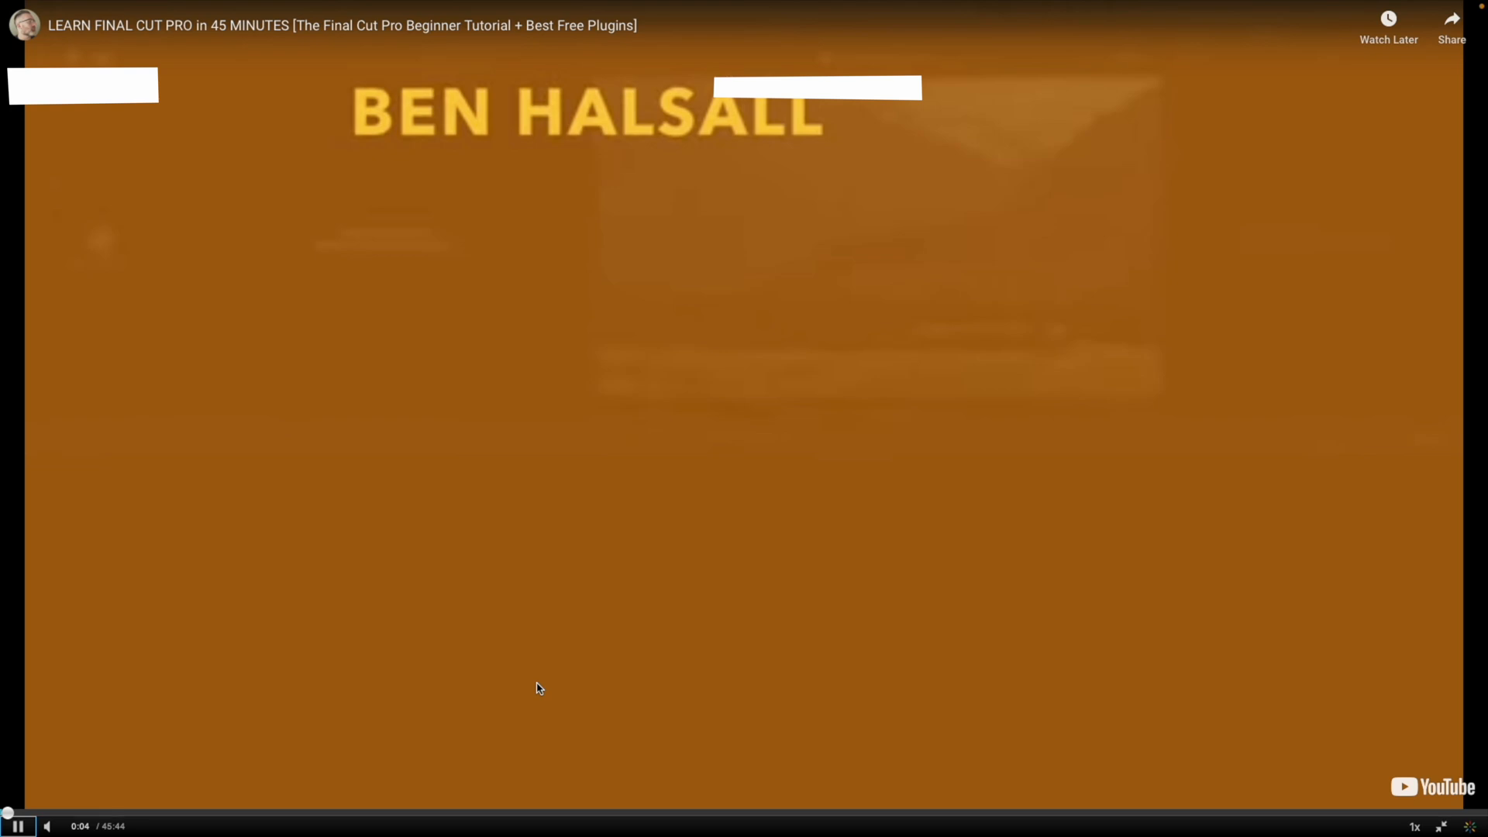
# - Exit the full-screen view of the embedded Final Cut Pro video and pause its playback
pyautogui.press('Escape')
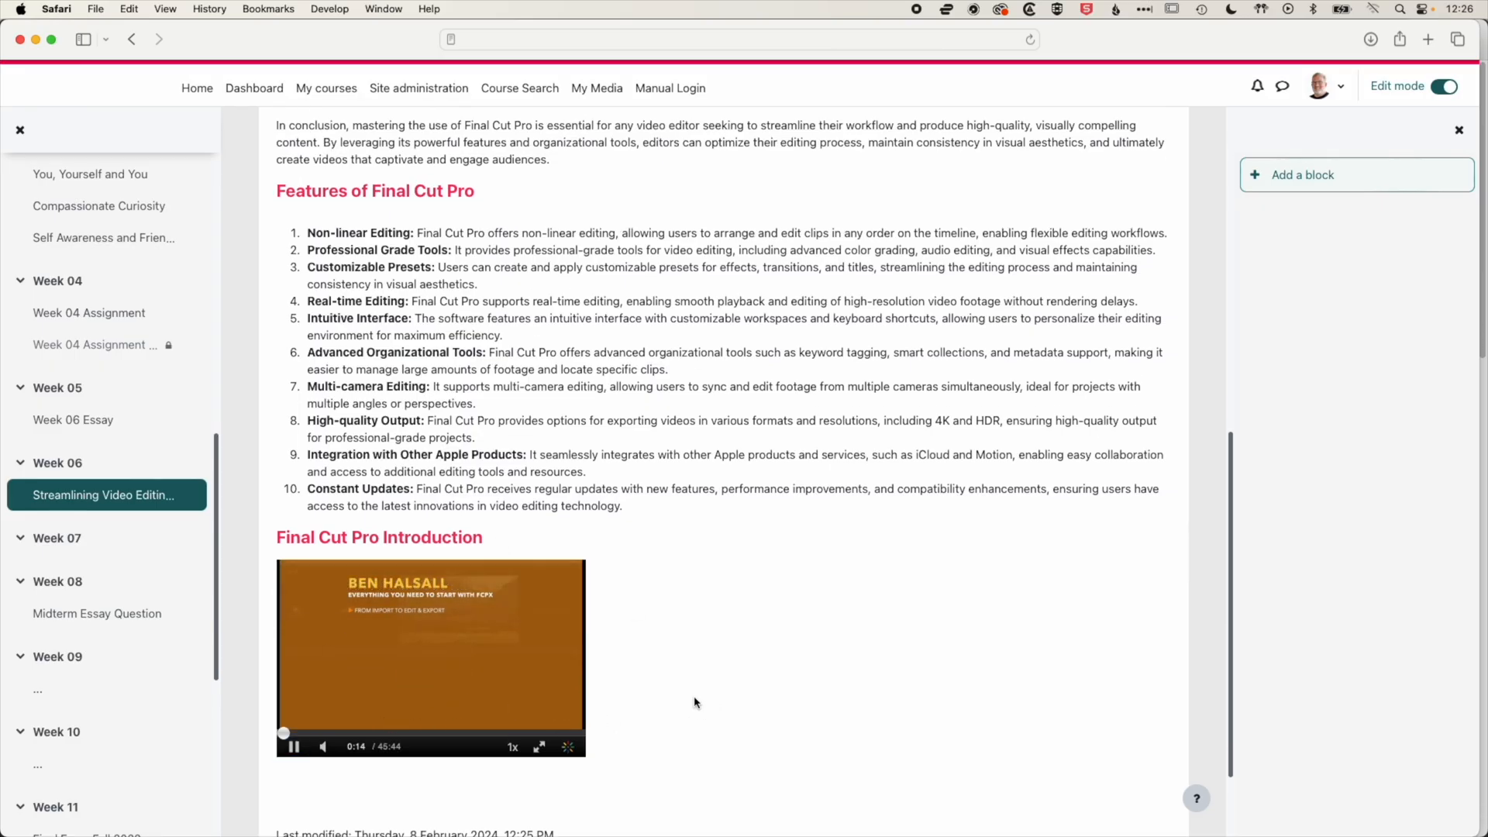
pyautogui.press('space')
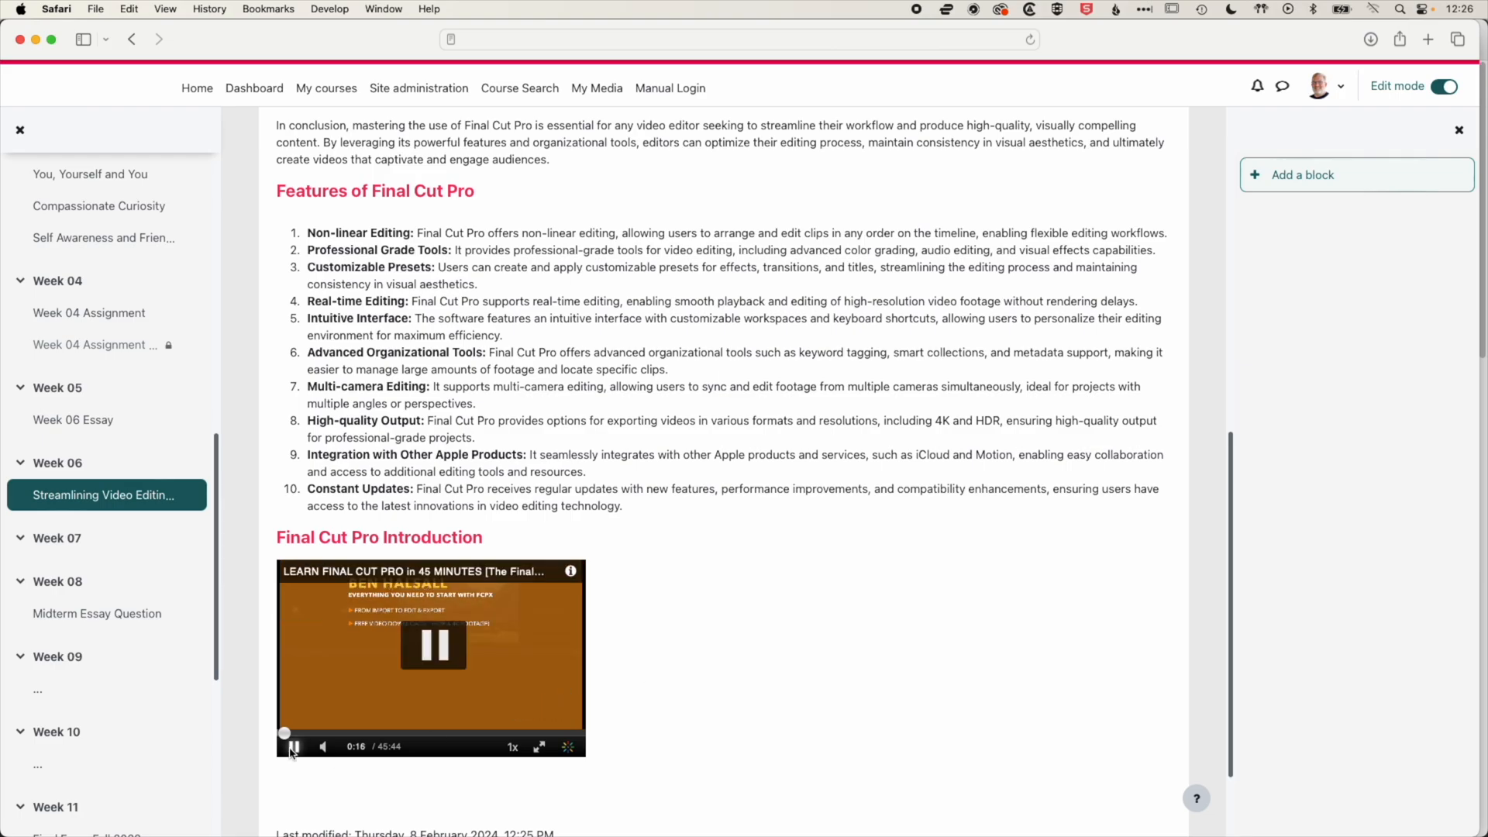
# - Reopen the settings of the "Streamlining Video Editing with Final Cut Pro in 2024" page and go through its page content
pyautogui.scroll(2, 533, 380)
pyautogui.scroll(6, 533, 381)
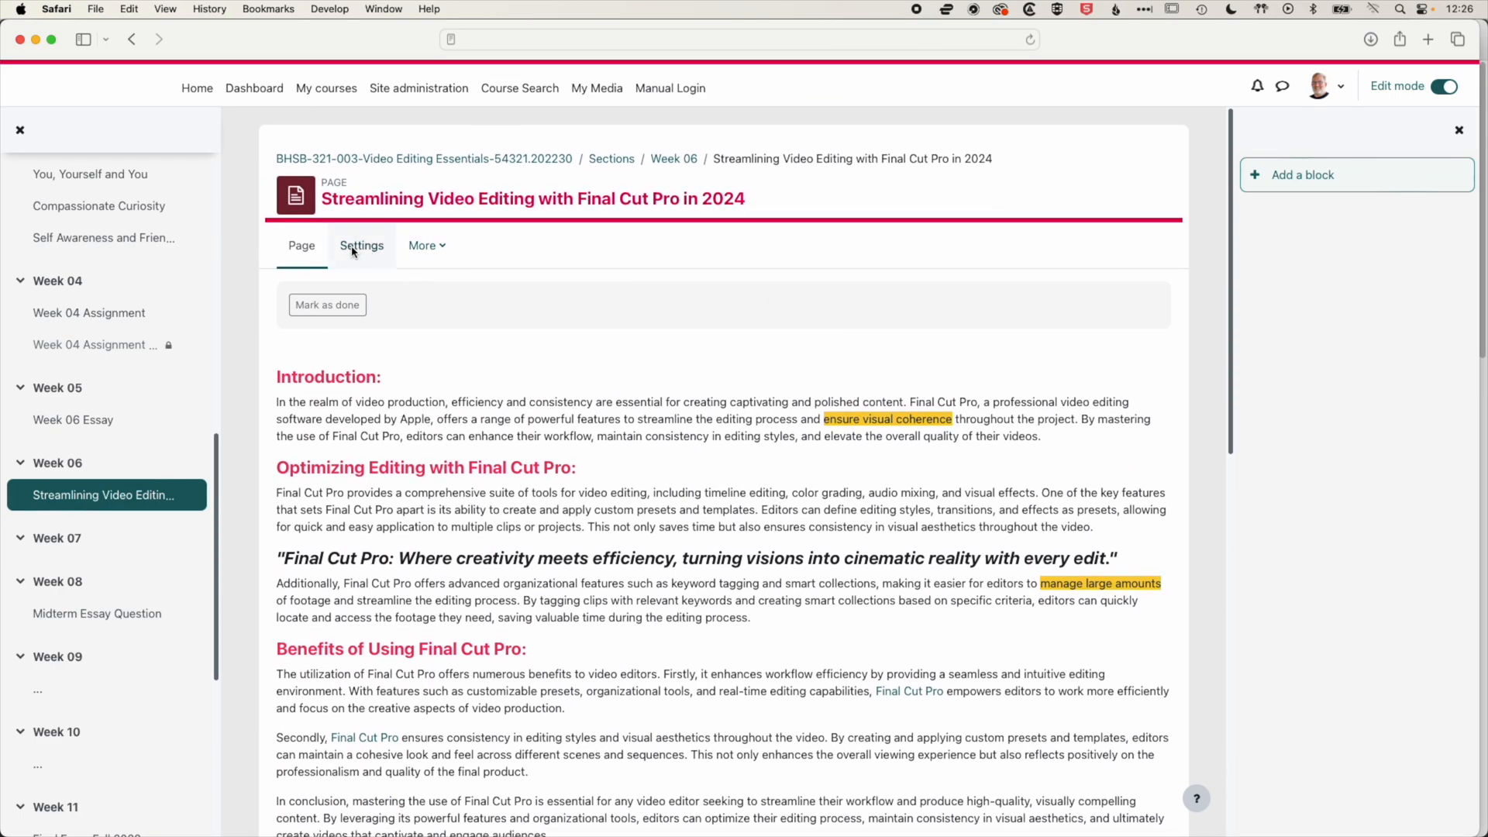
pyautogui.click(365, 250)
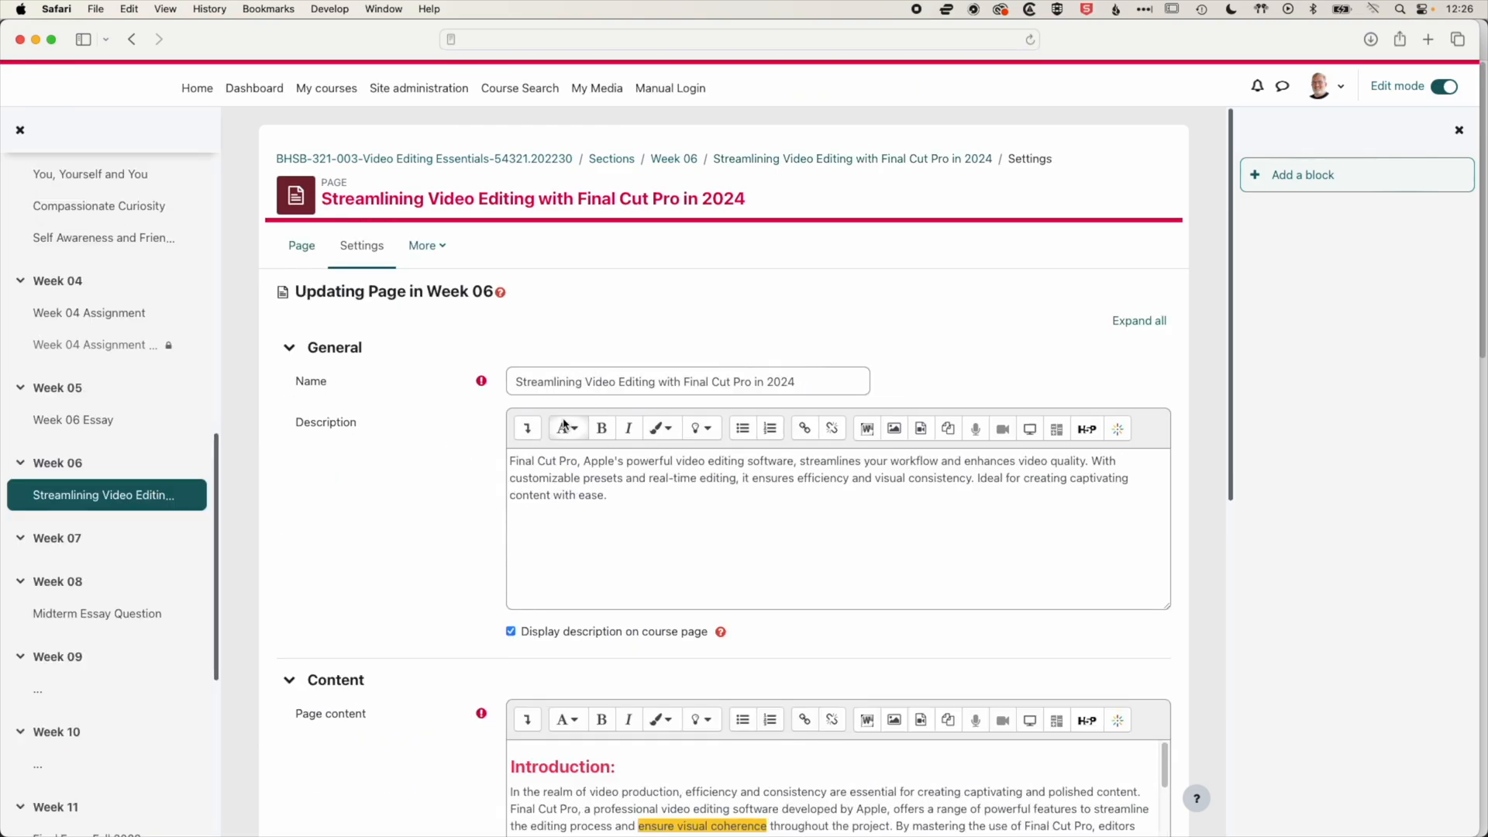
pyautogui.scroll(-3, 682, 484)
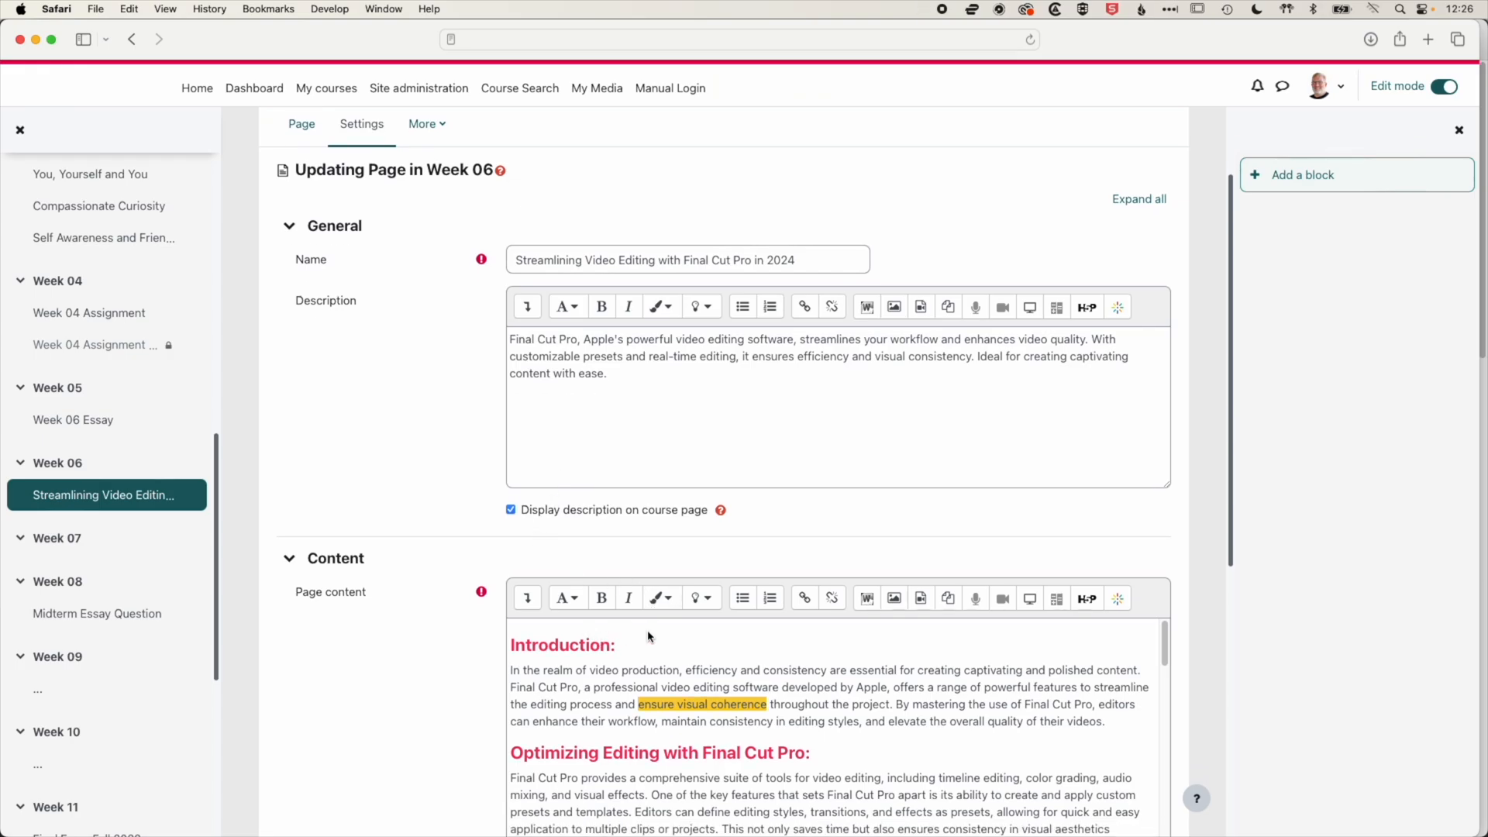
pyautogui.scroll(-1, 648, 636)
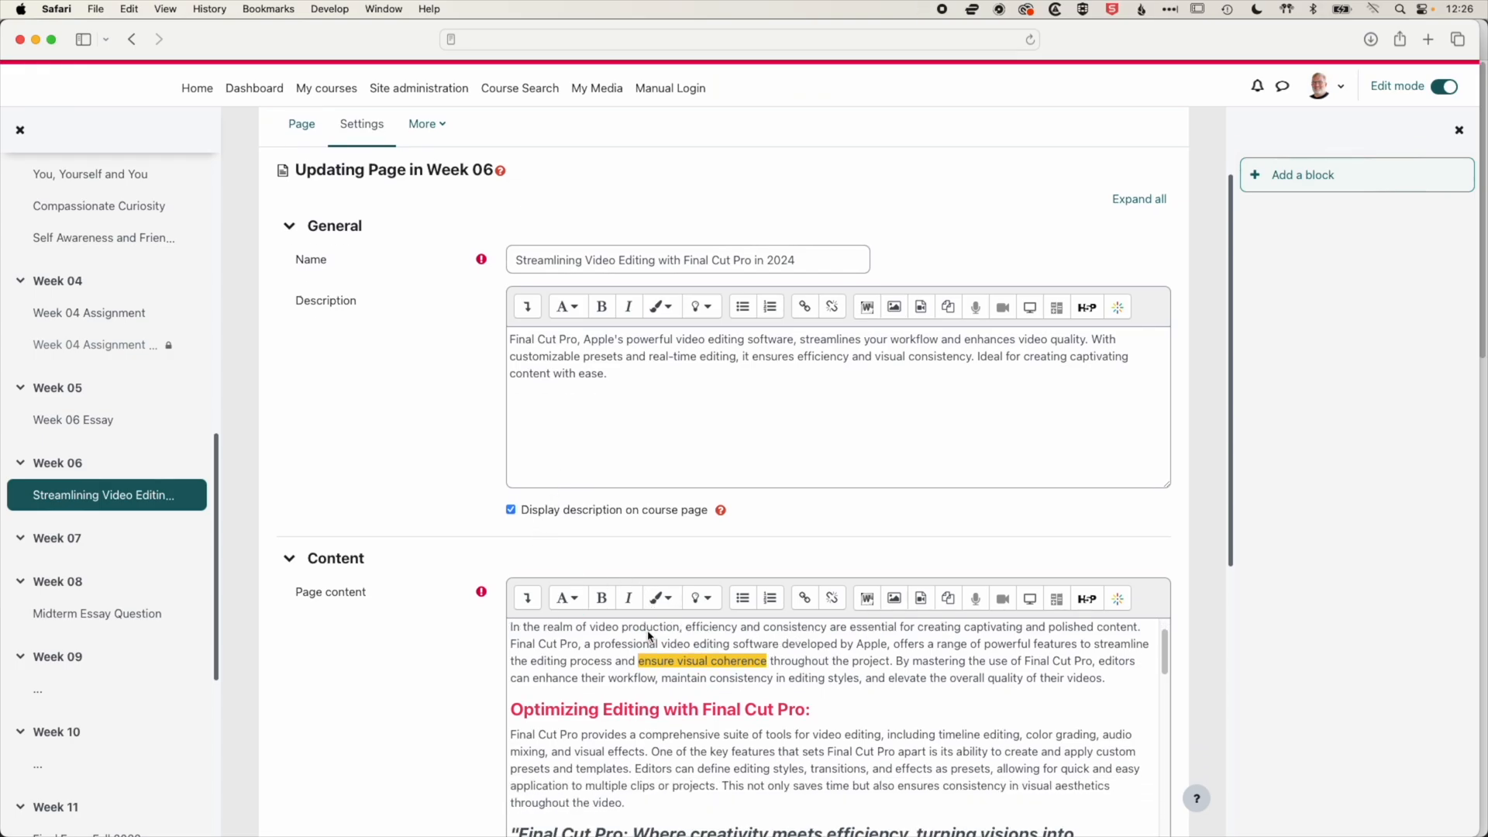